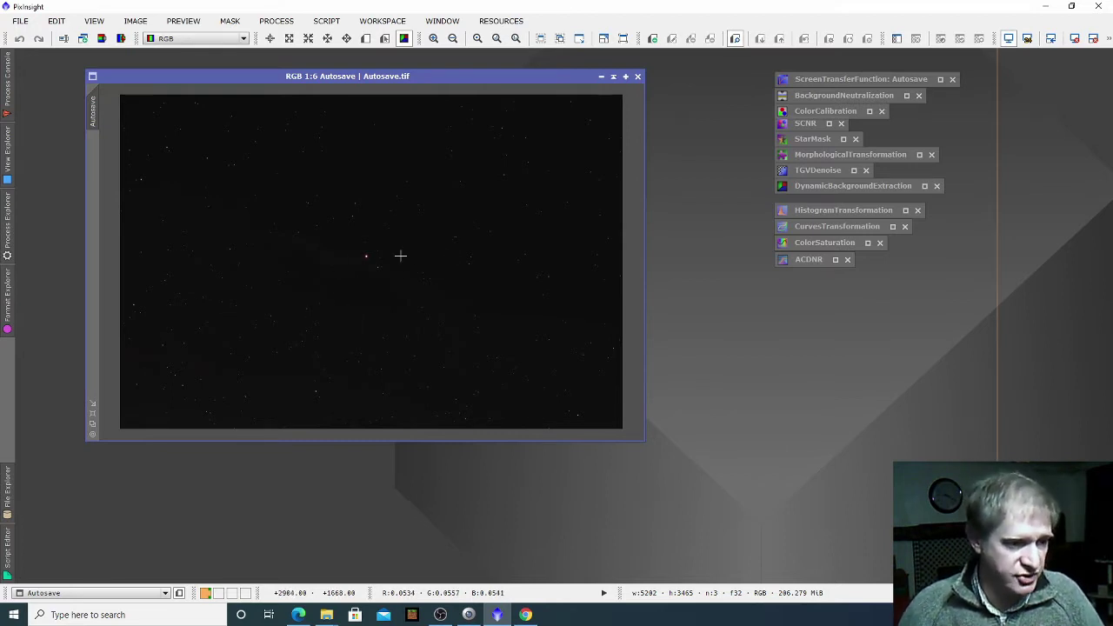
drag(421, 76, 413, 75)
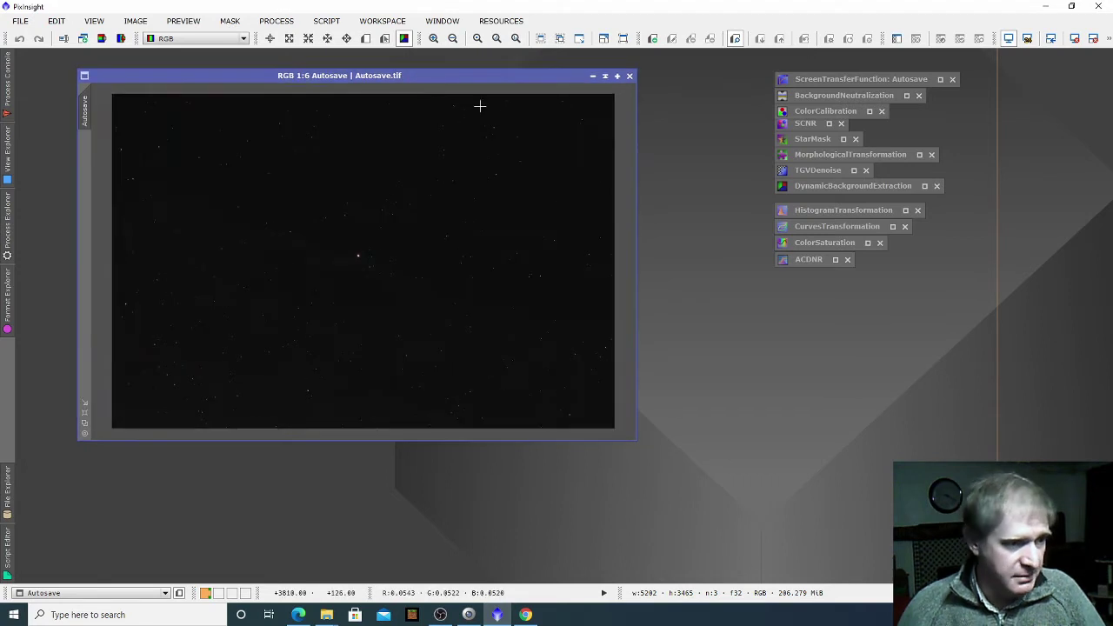
click(278, 21)
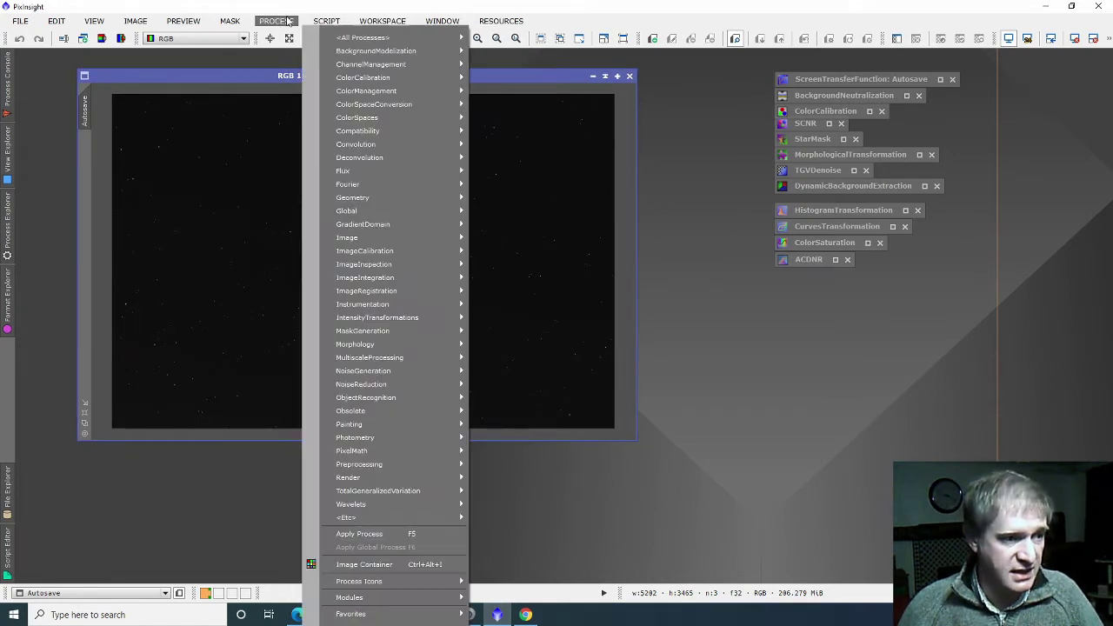
mouse_move(371, 40)
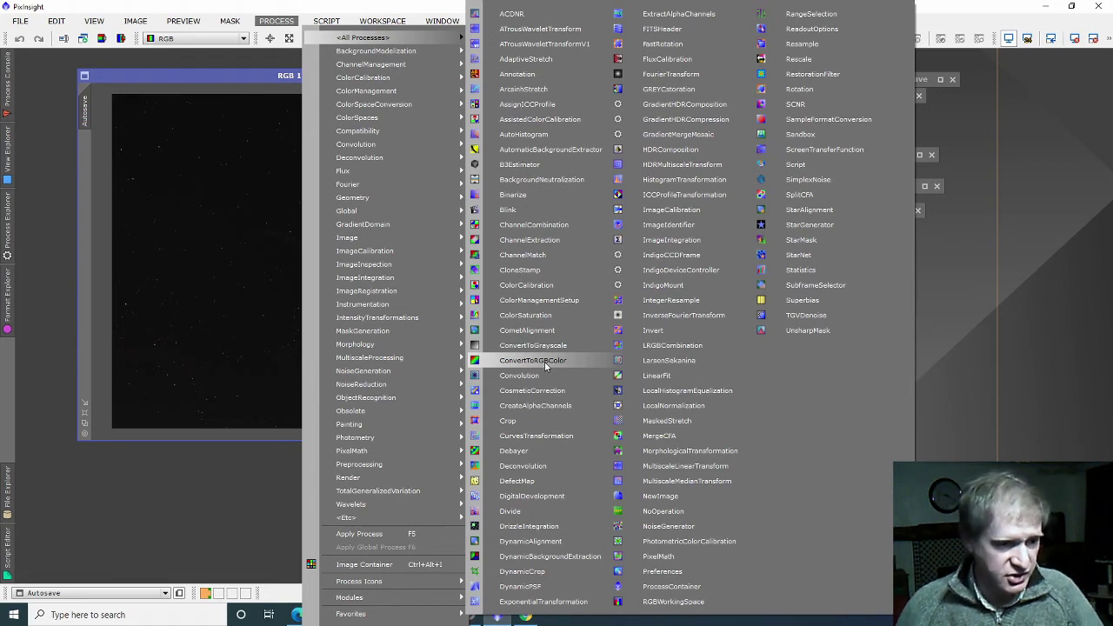
click(954, 388)
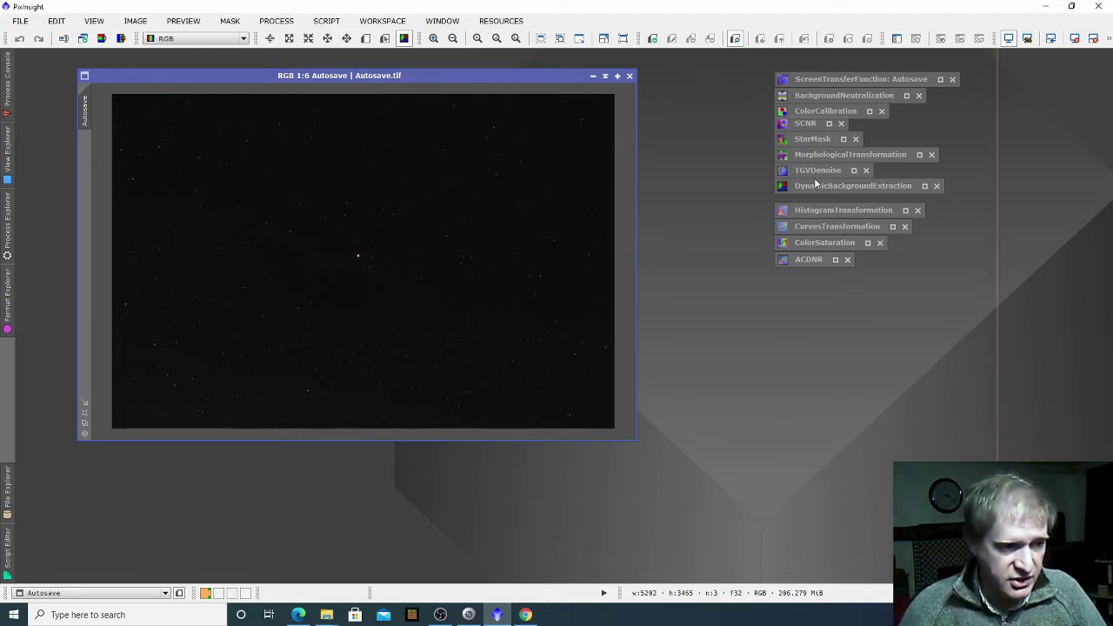
Step: Apply a linked ScreenTransferFunction auto-stretch to the Autosave image's display, keeping the image and process windows clear of each other
double_click(853, 80)
drag(327, 476, 432, 464)
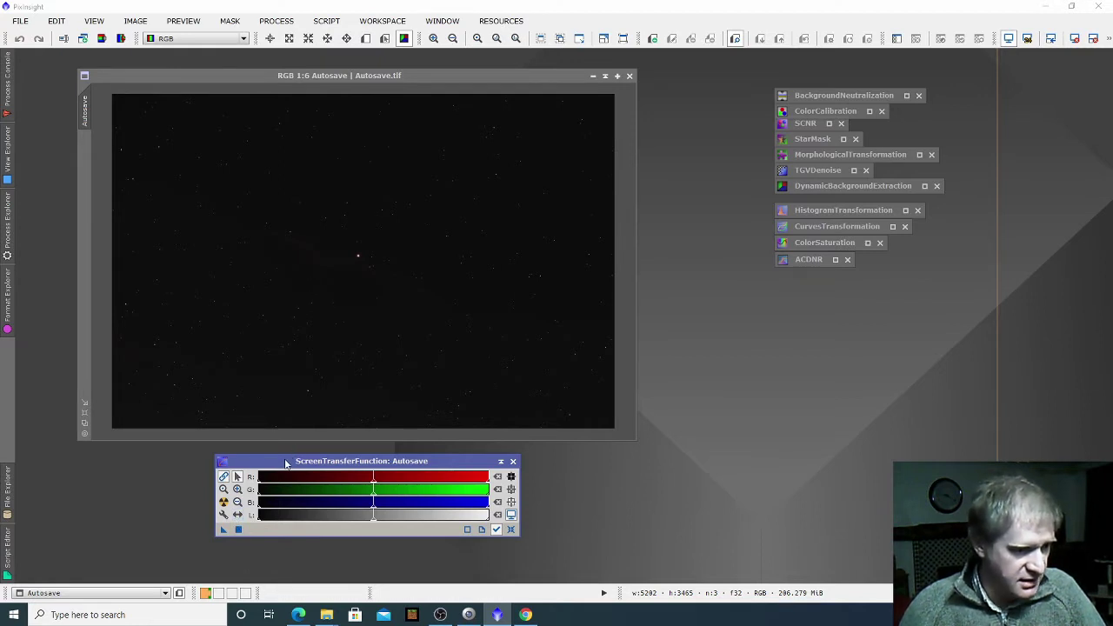
drag(286, 463, 296, 461)
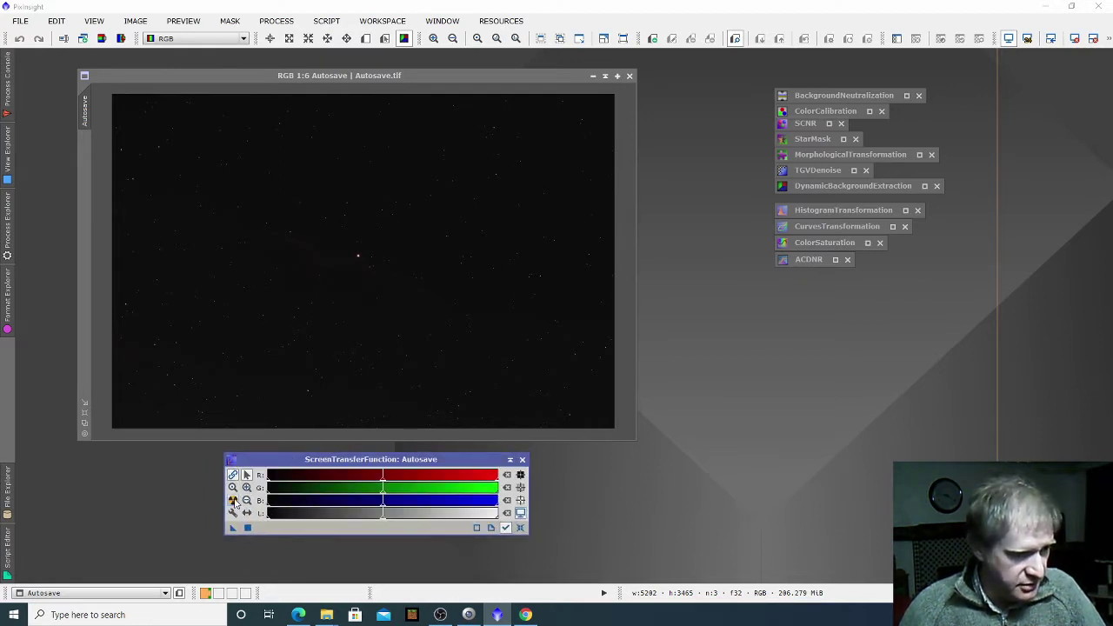
click(345, 76)
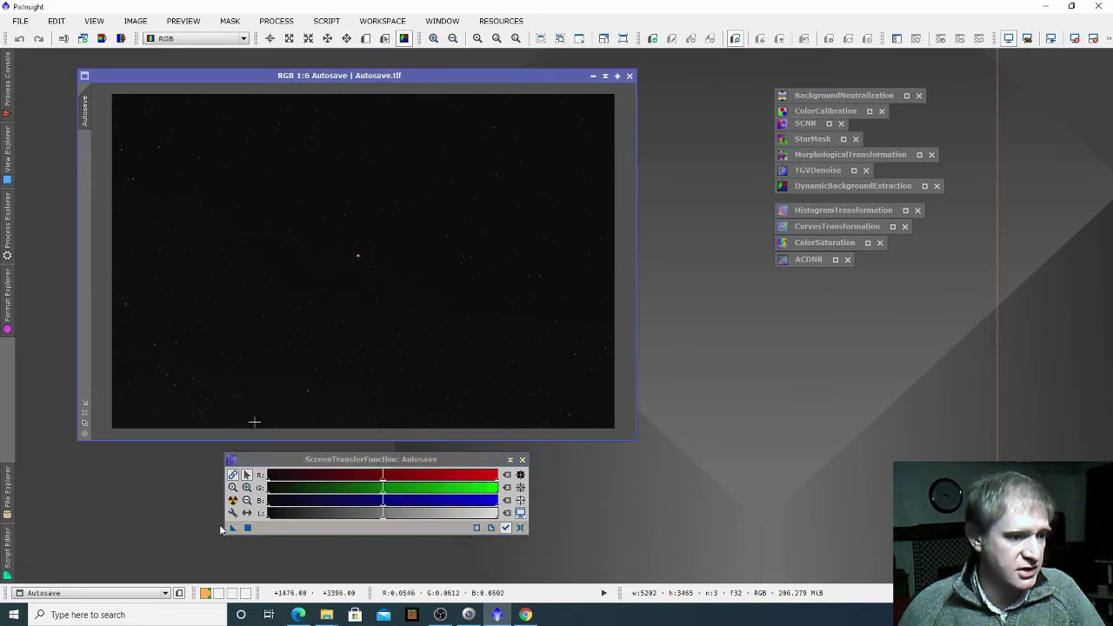
click(233, 502)
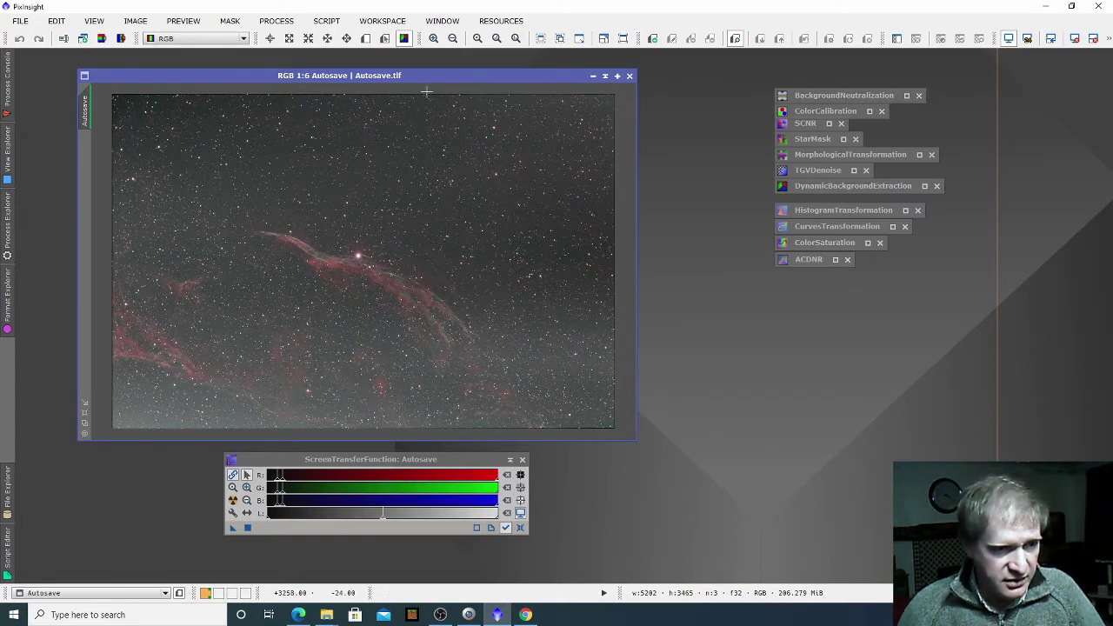
drag(470, 75, 470, 68)
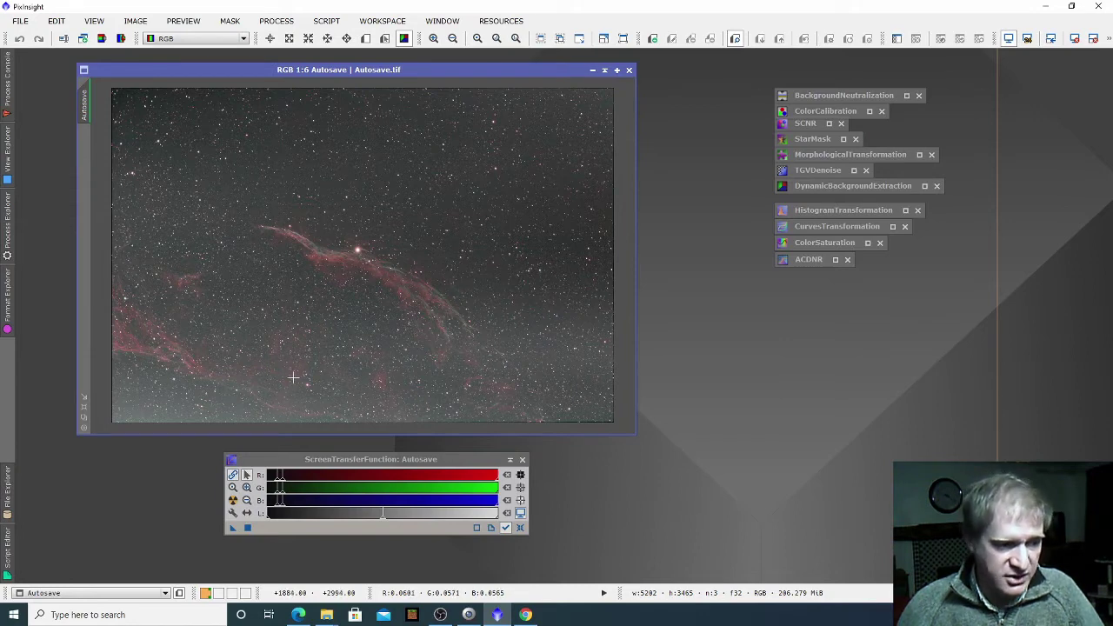
drag(500, 460, 376, 468)
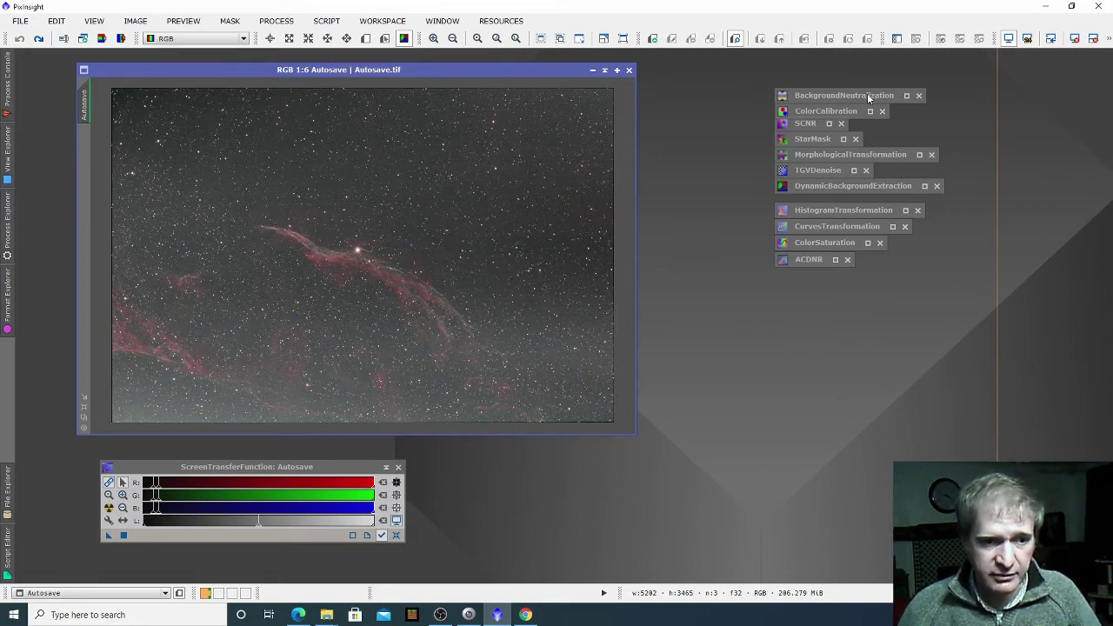
Step: Apply BackgroundNeutralization with its existing settings to the Autosave image, then put the process window away
click(920, 97)
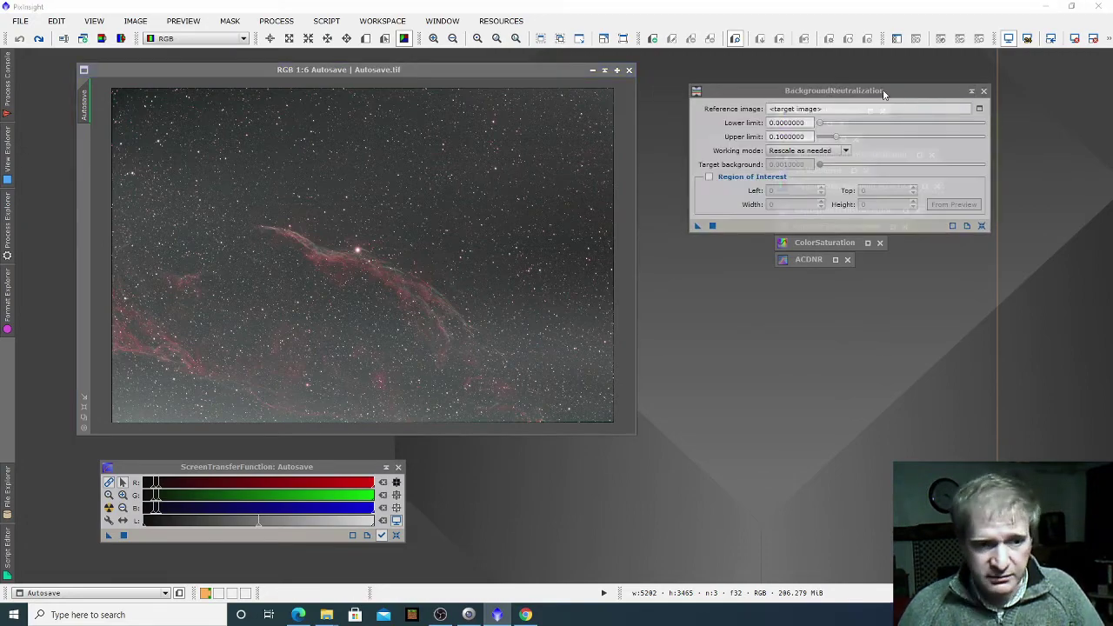
drag(893, 96, 871, 210)
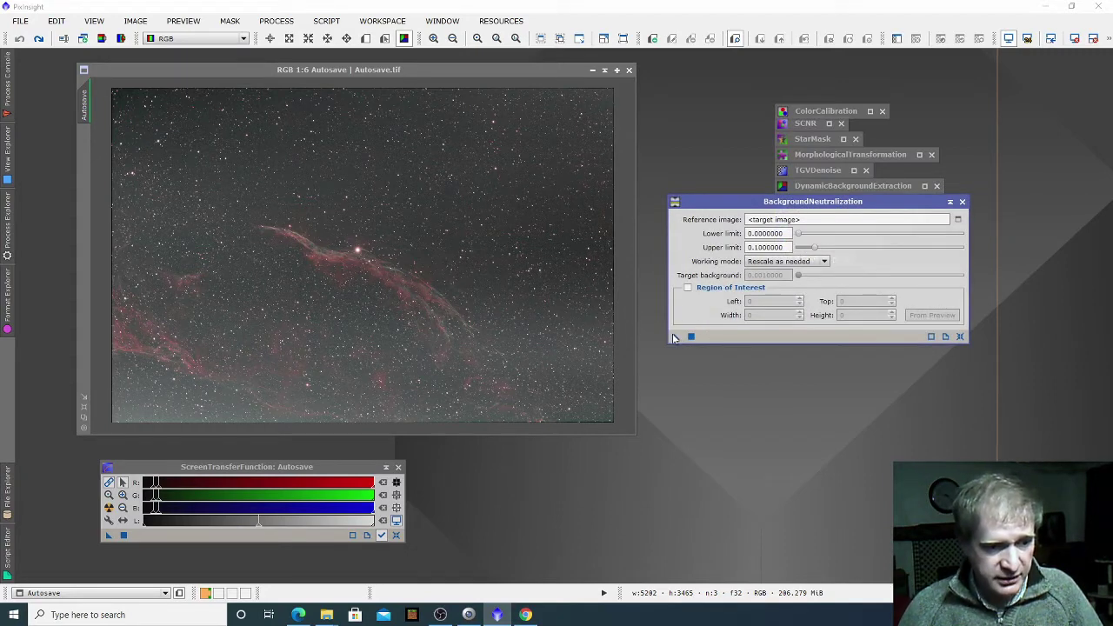
drag(675, 337, 534, 327)
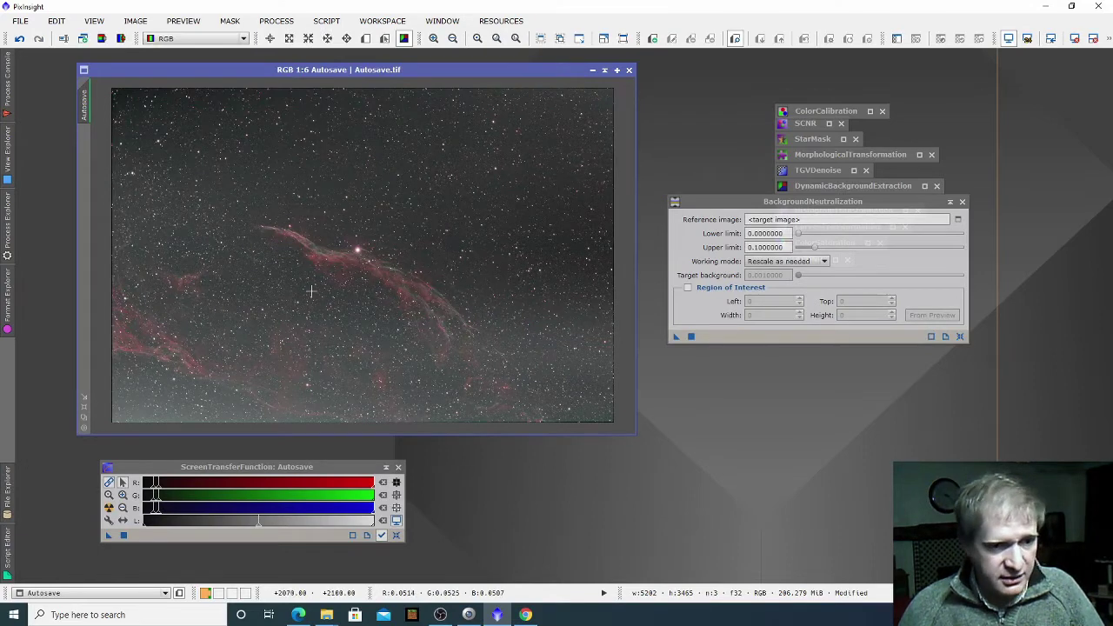
click(950, 203)
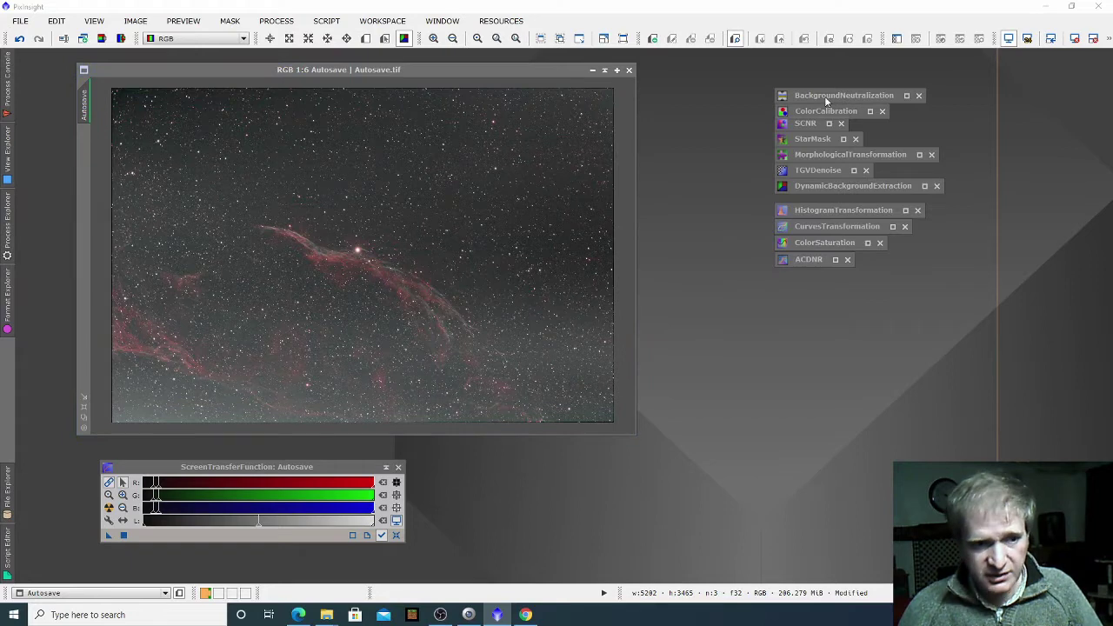
Step: Apply ColorCalibration with structure detection enabled to the Autosave image and put the process window away
click(849, 113)
double_click(849, 112)
drag(868, 106, 843, 124)
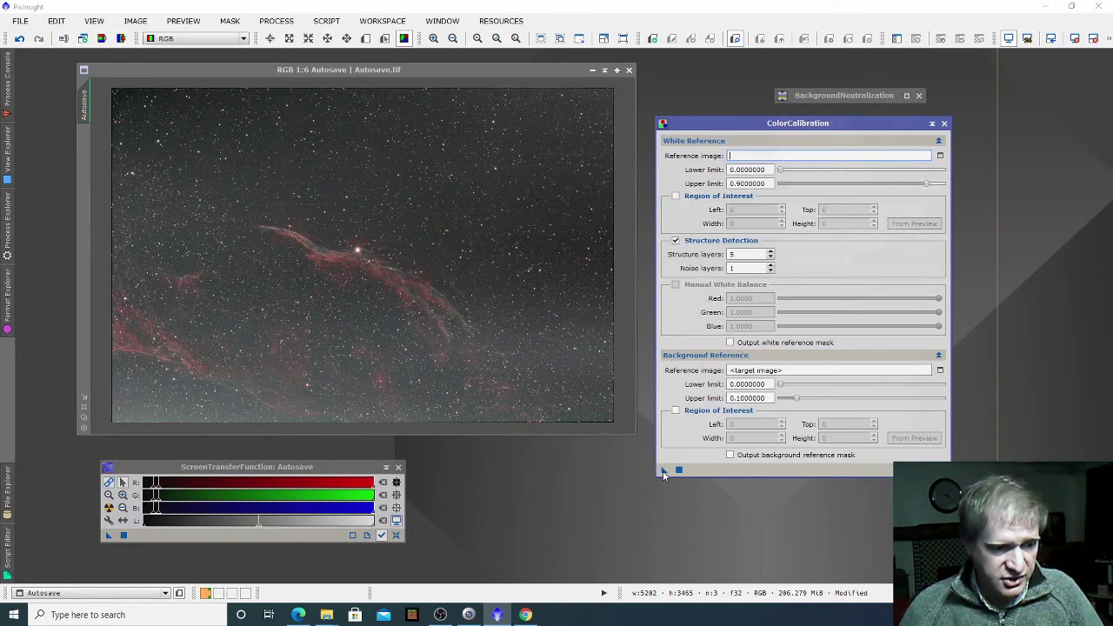
drag(662, 469, 528, 349)
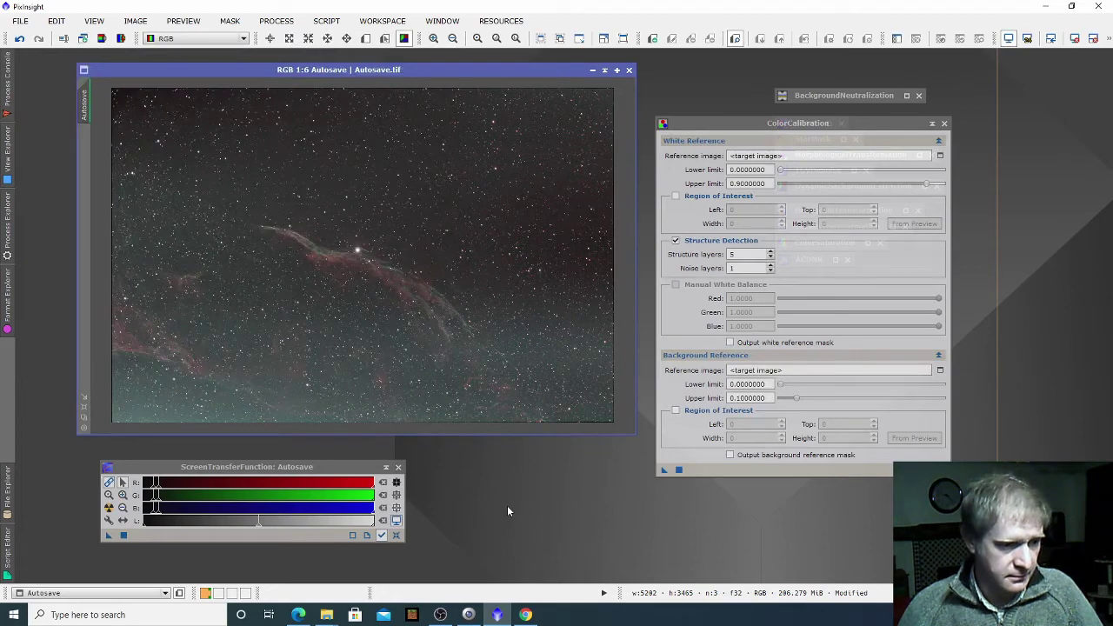
click(932, 124)
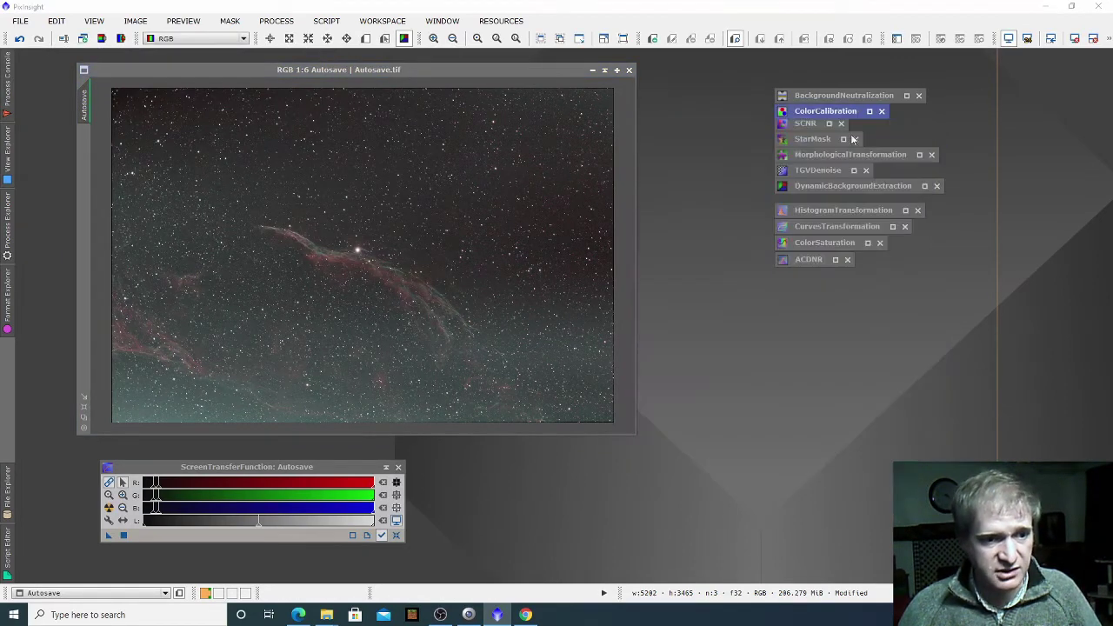
Step: Remove the green cast from the Autosave image with SCNR, using Average Neutral protection and an amount of 1.00
double_click(809, 123)
drag(794, 103, 744, 310)
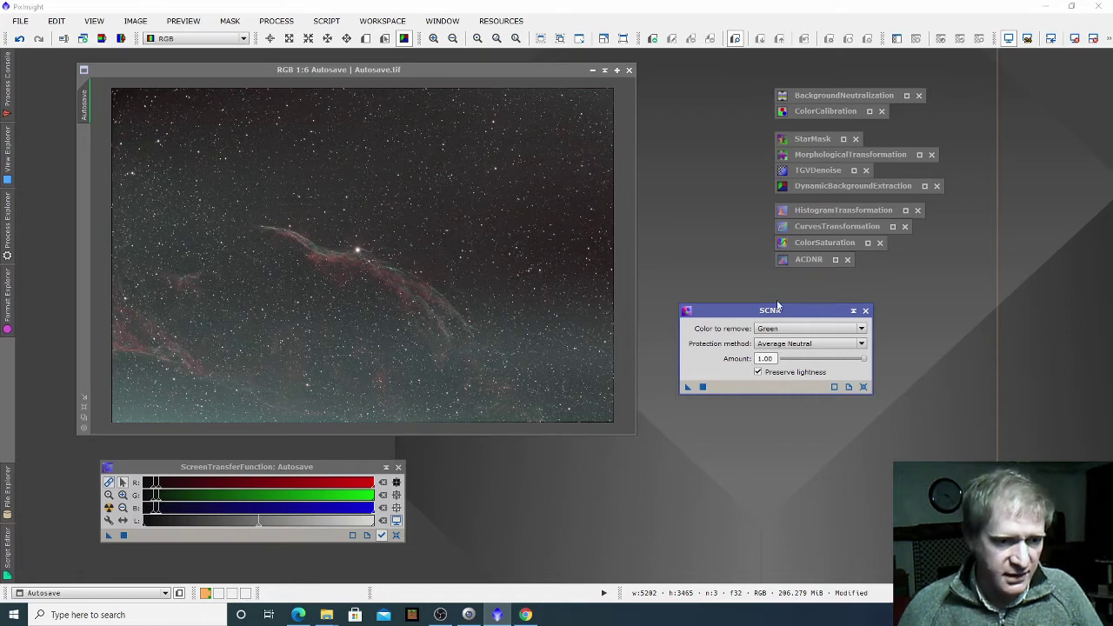
drag(735, 317, 735, 305)
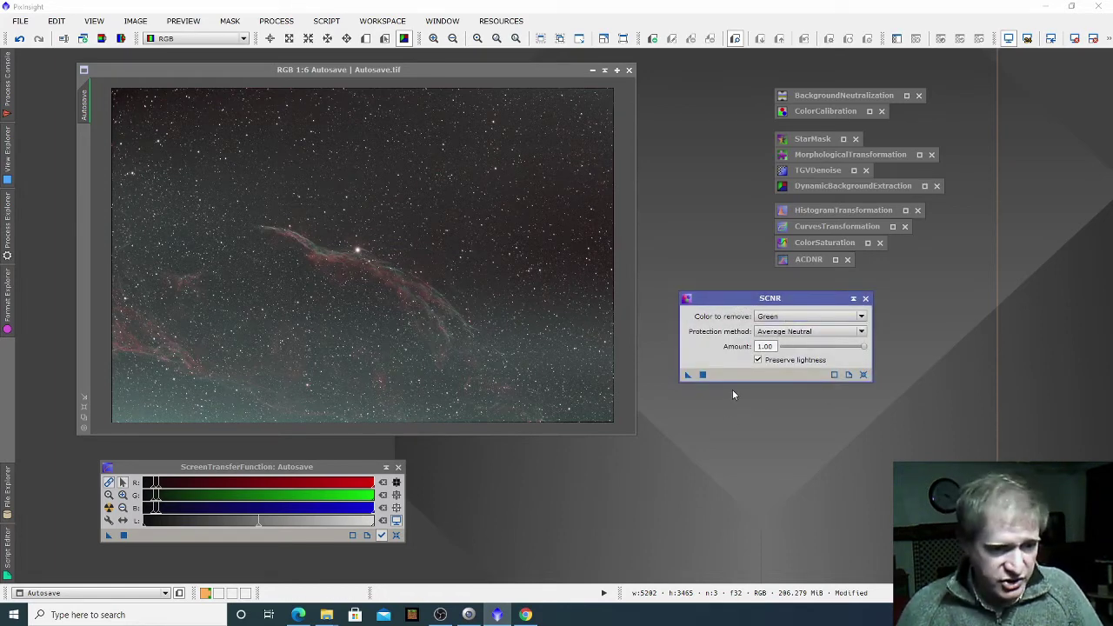
drag(687, 377, 528, 324)
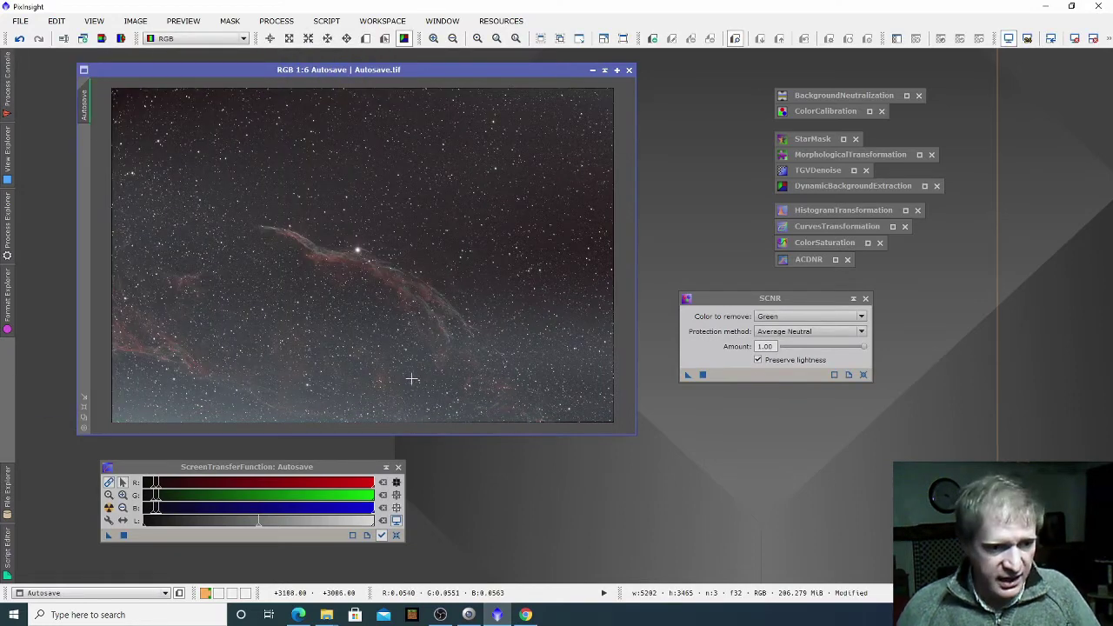
click(854, 299)
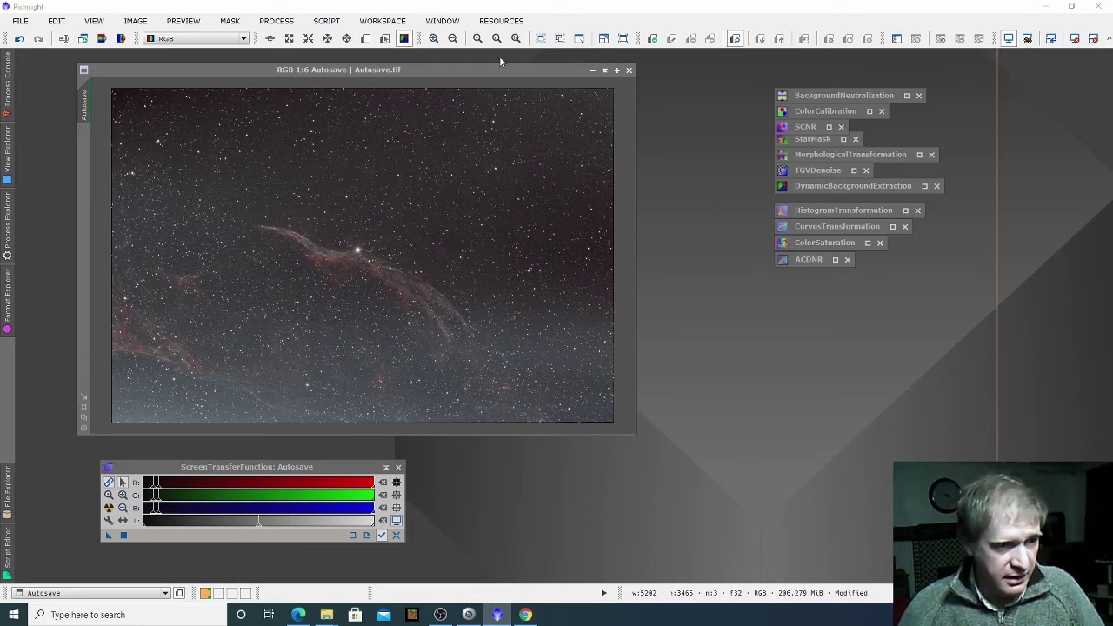
drag(500, 72, 501, 67)
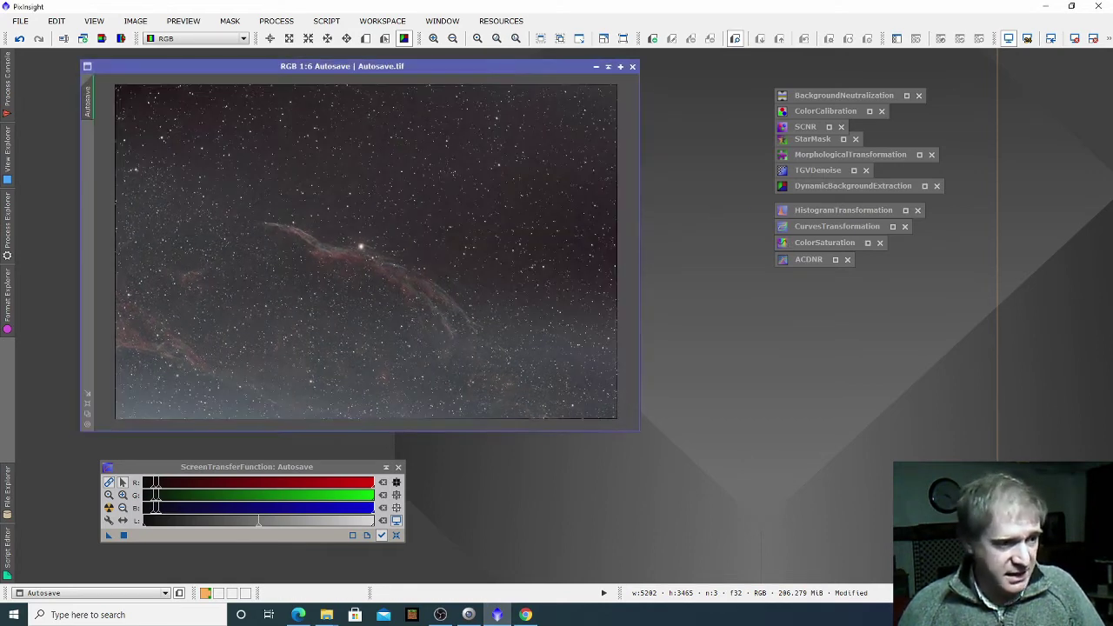
Step: Copy the red channel's shadows value from the STF parameters and set the StarMask shadows to 0.044318
double_click(801, 139)
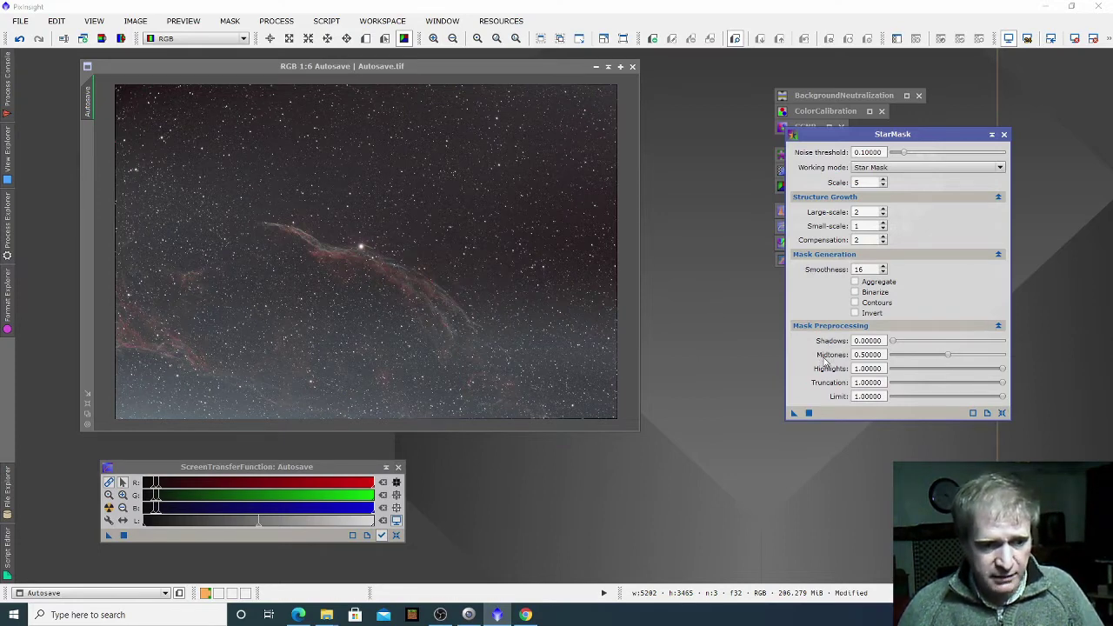
drag(355, 471, 471, 459)
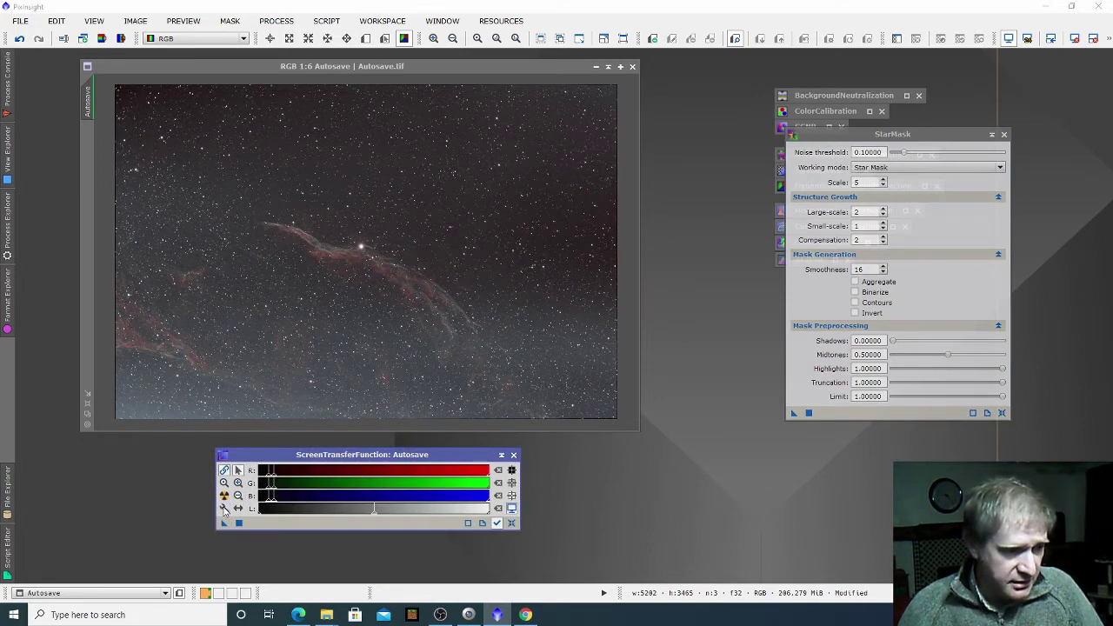
click(224, 509)
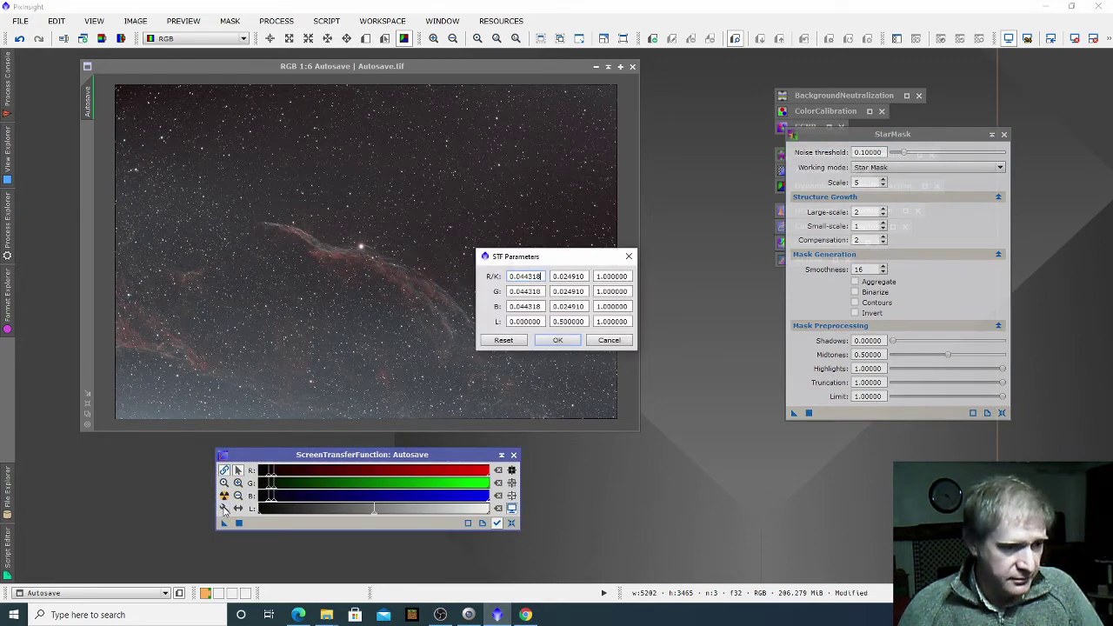
double_click(531, 276)
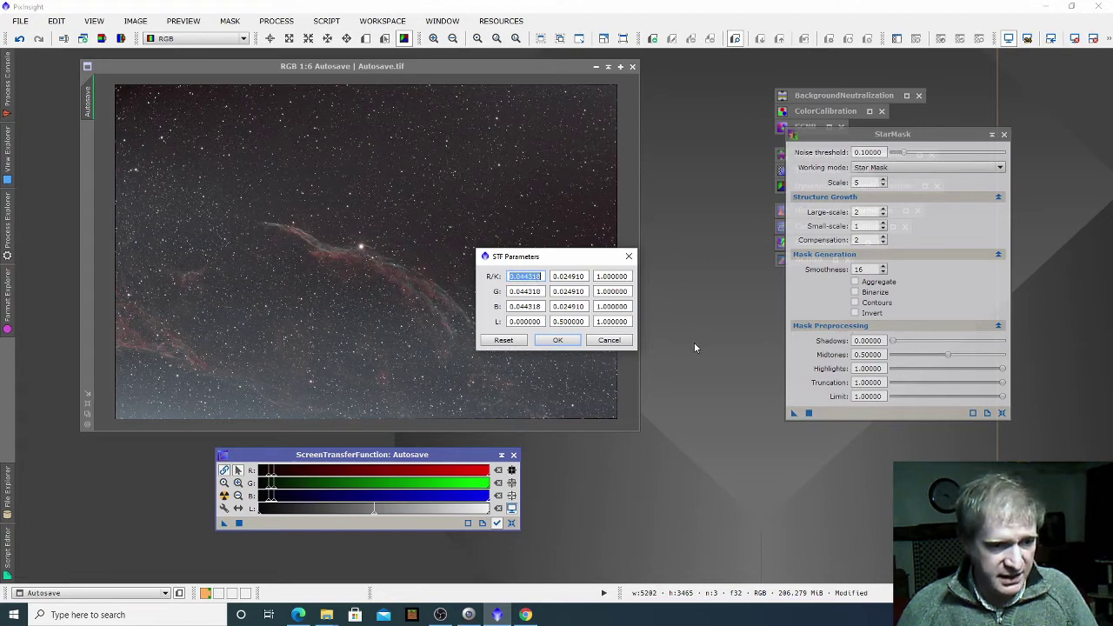
click(561, 341)
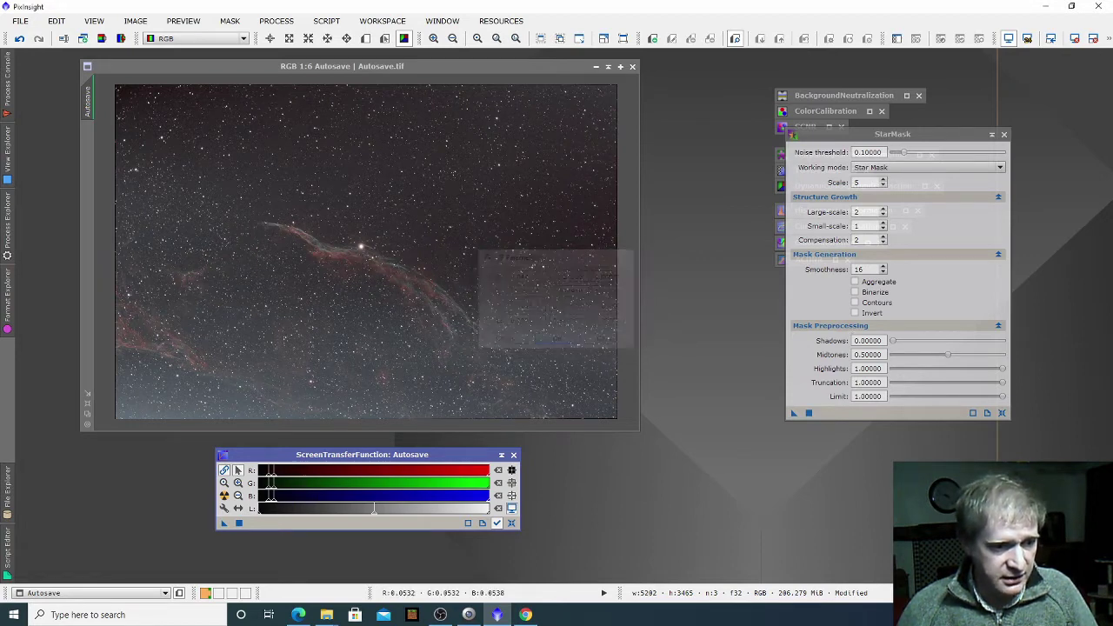
double_click(880, 341)
text(0.044318)
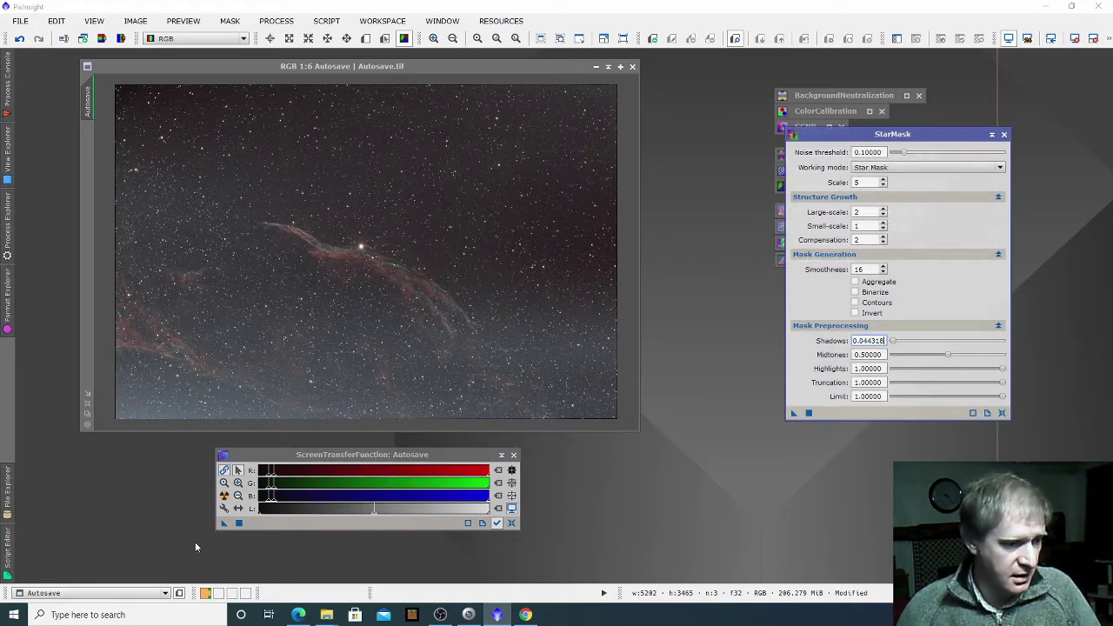
Step: Copy the red channel's midtones value from the STF parameters and set the StarMask midtones to 0.024910
click(224, 509)
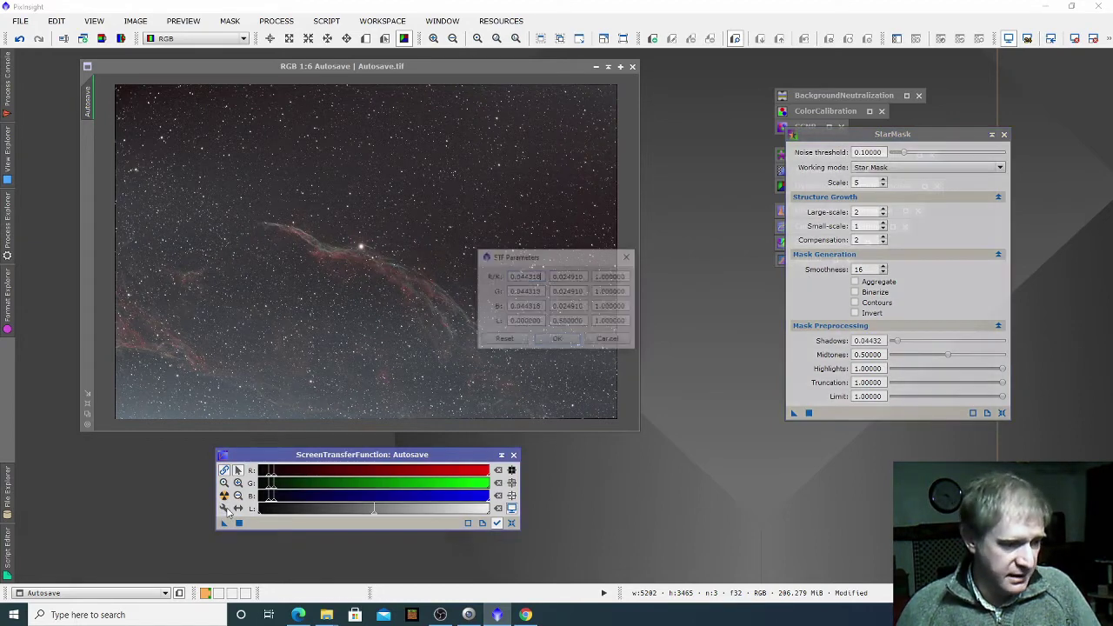
double_click(570, 277)
key(ctrl+c)
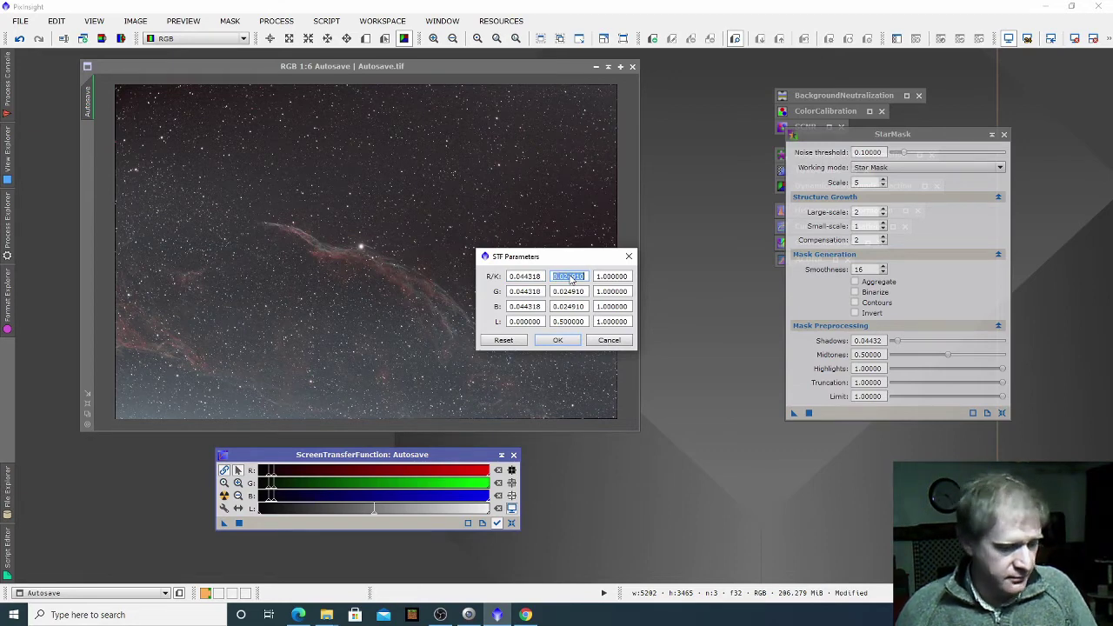
click(557, 341)
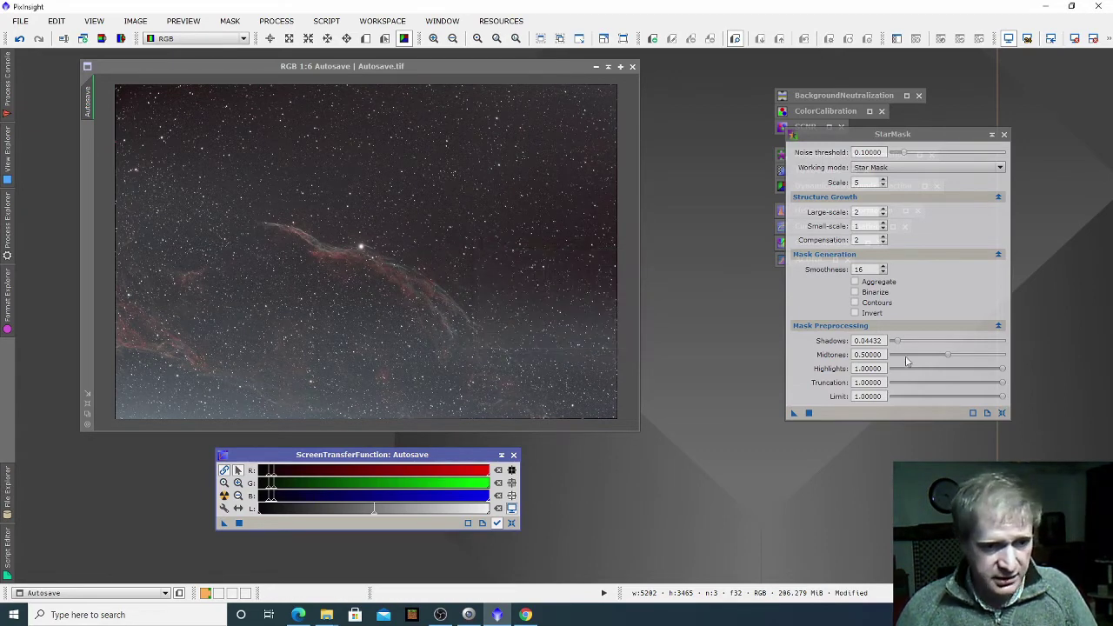
double_click(870, 355)
key(ctrl+v)
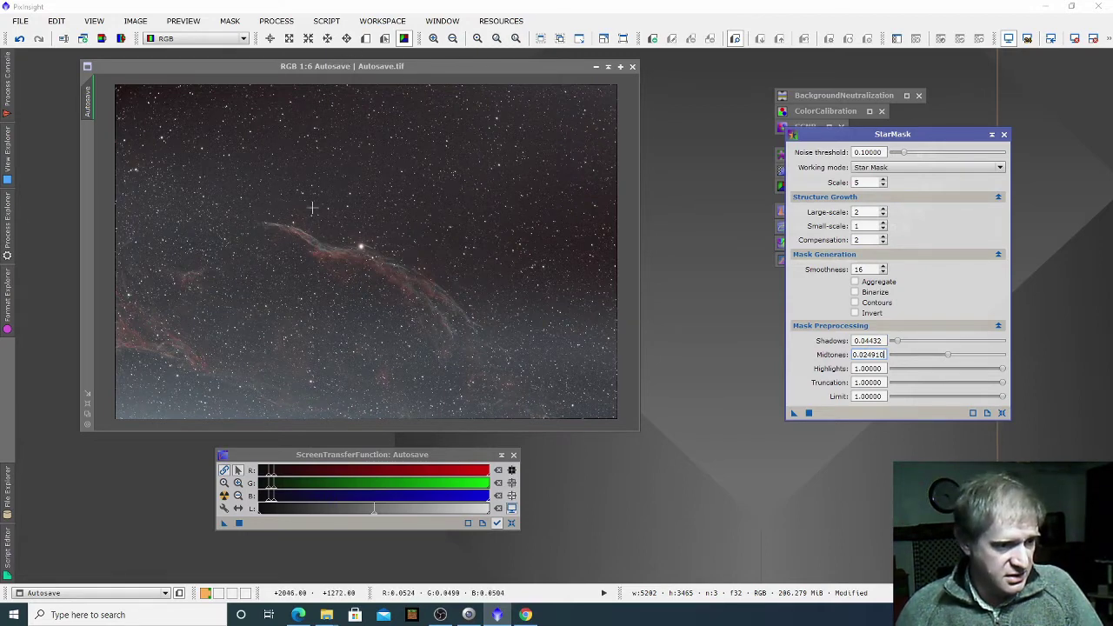
Step: Create a preview about 1110 by 624 pixels of the star field above the nebula and generate a star mask from it
click(366, 38)
drag(368, 171, 474, 229)
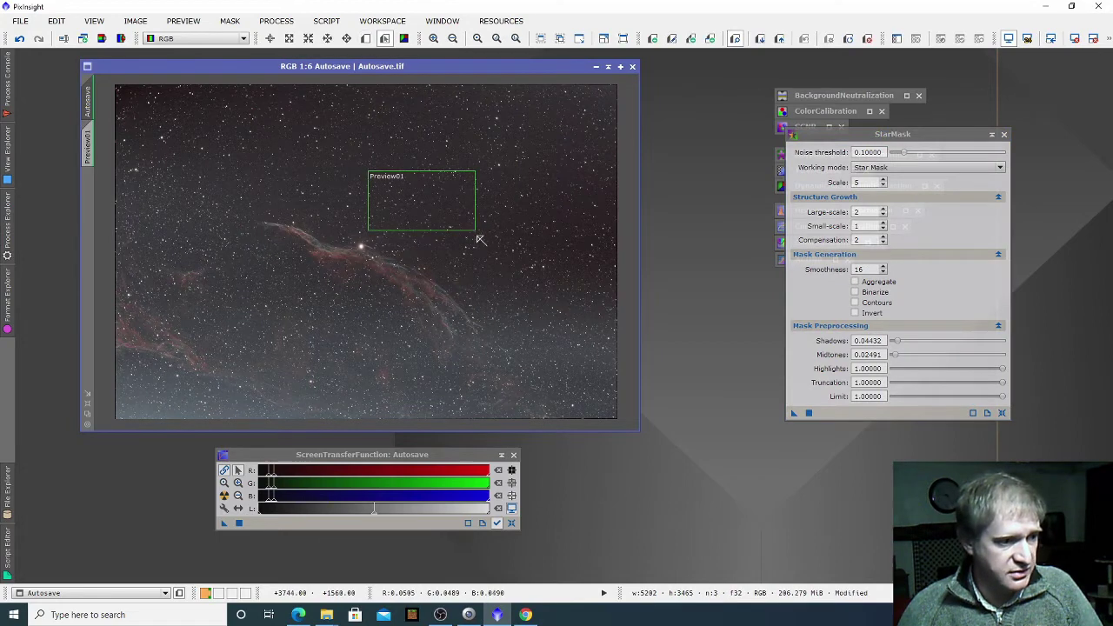
click(90, 140)
key(alt+r)
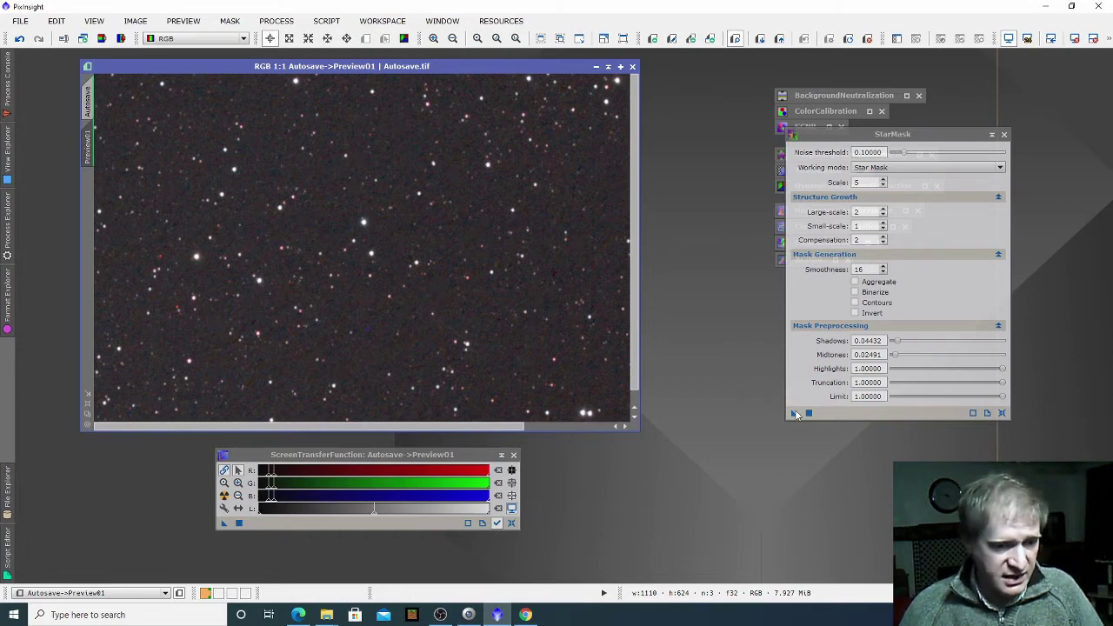
drag(792, 412, 568, 353)
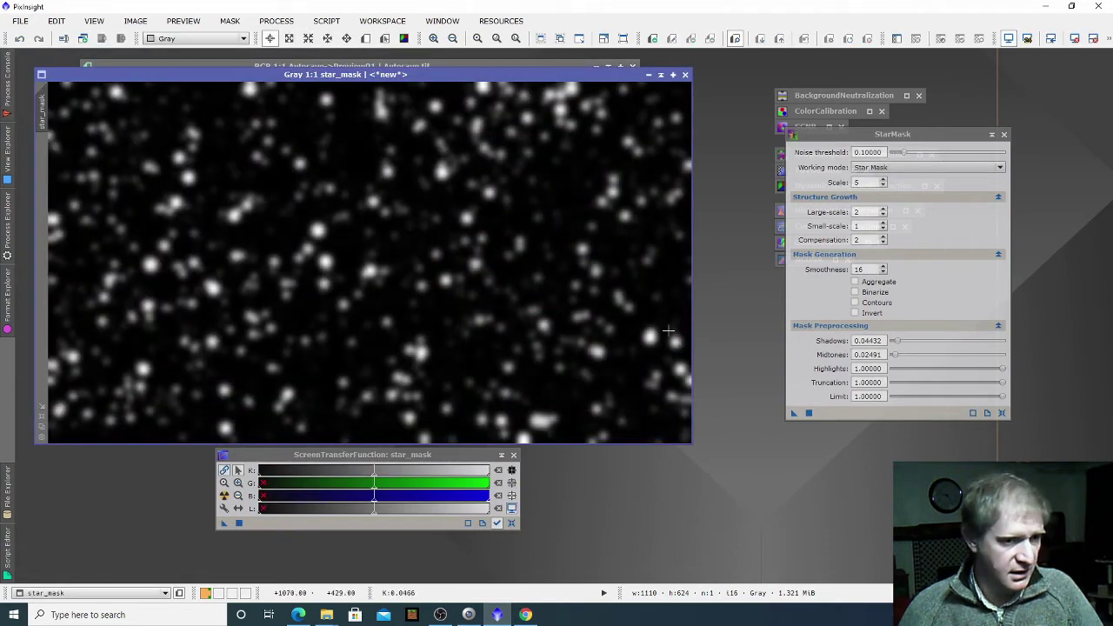
Step: Compare the preview's star mask with the star field beneath it and close the mask image
drag(520, 74, 553, 186)
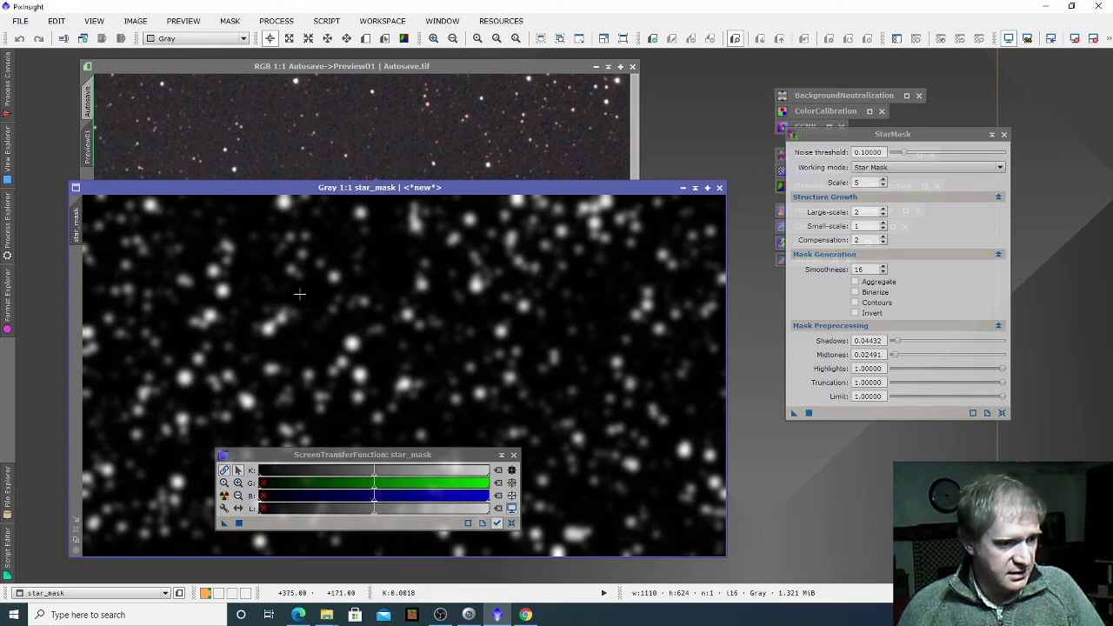
drag(479, 188, 464, 74)
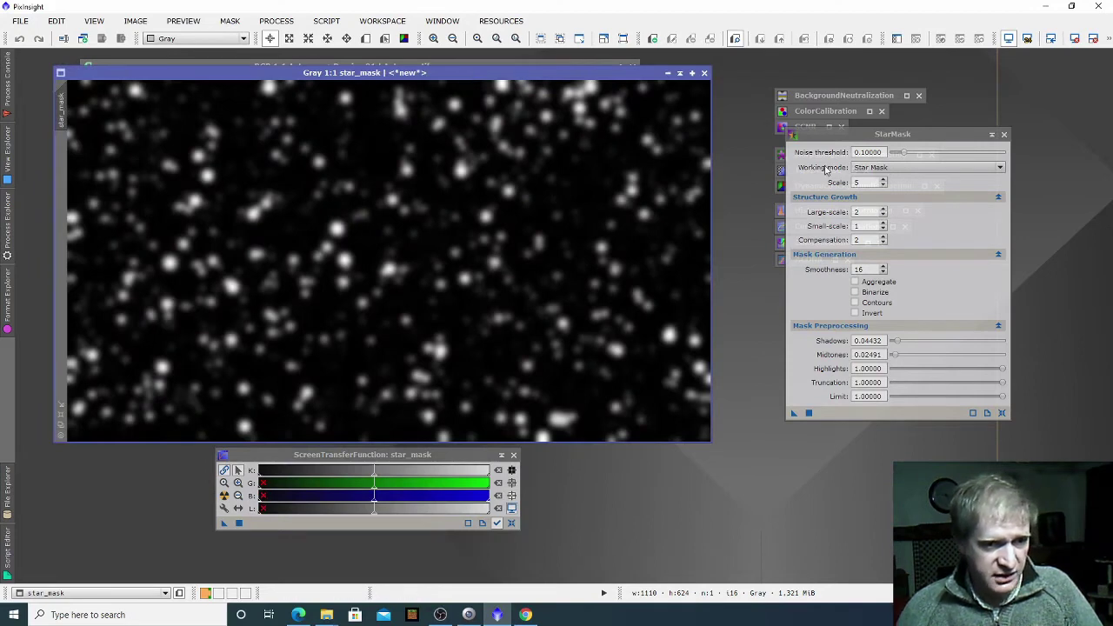
click(705, 72)
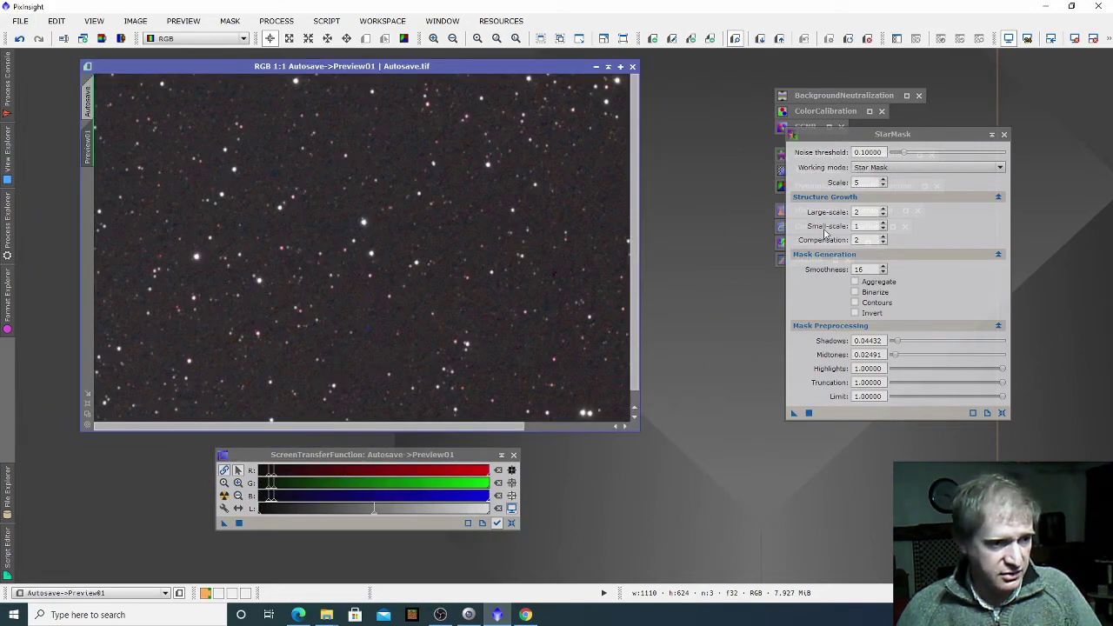
Step: Raise the StarMask noise threshold to 0.12 and generate a new star mask from Preview01
click(905, 153)
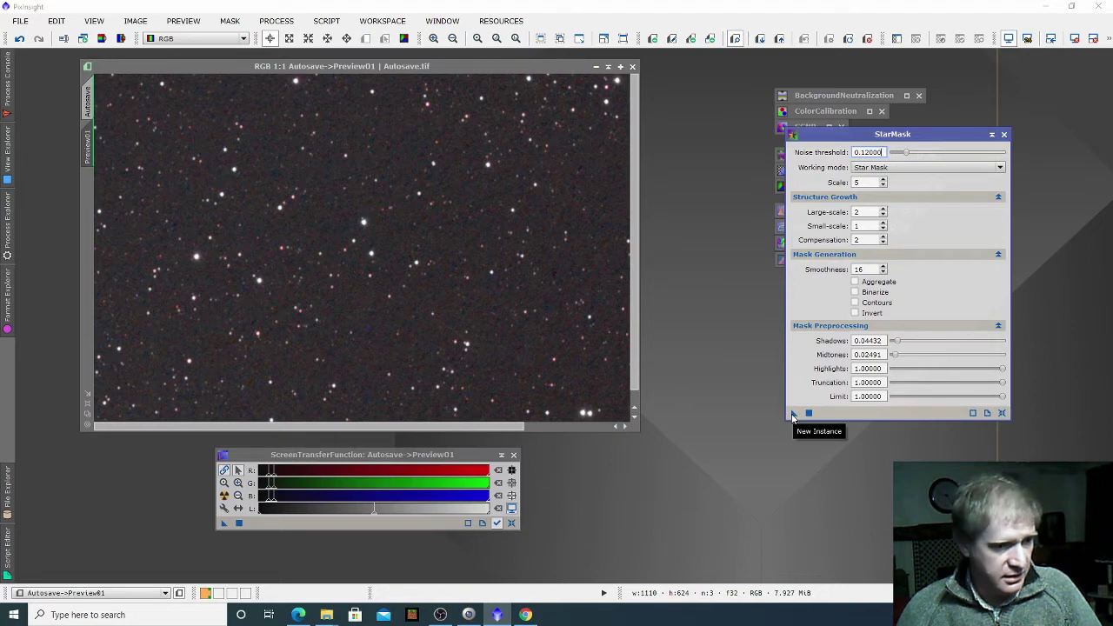
click(92, 149)
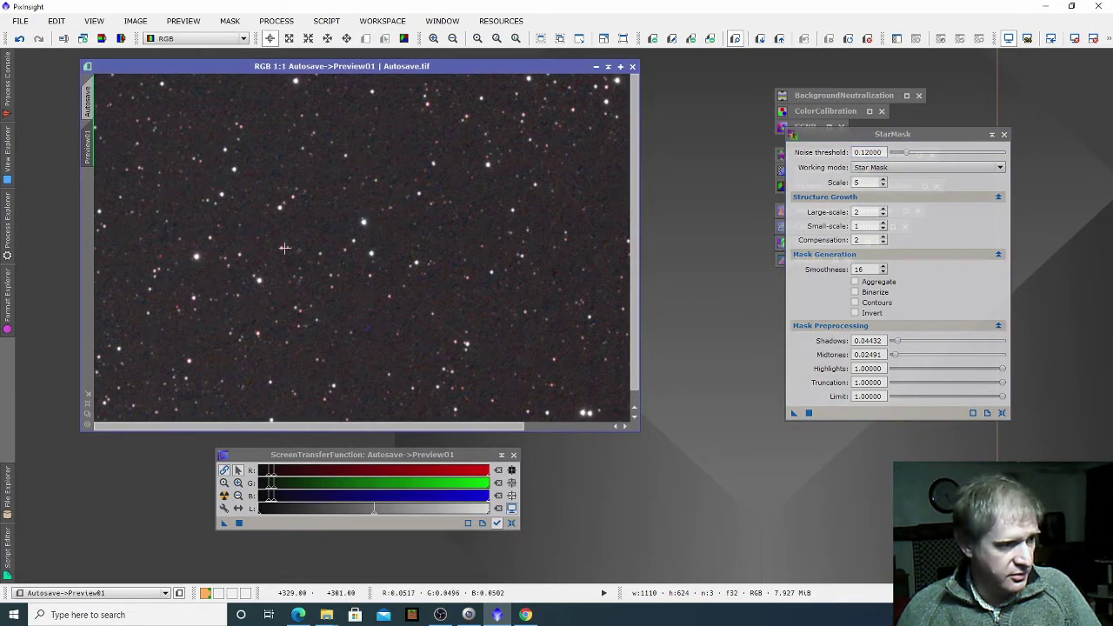
click(809, 413)
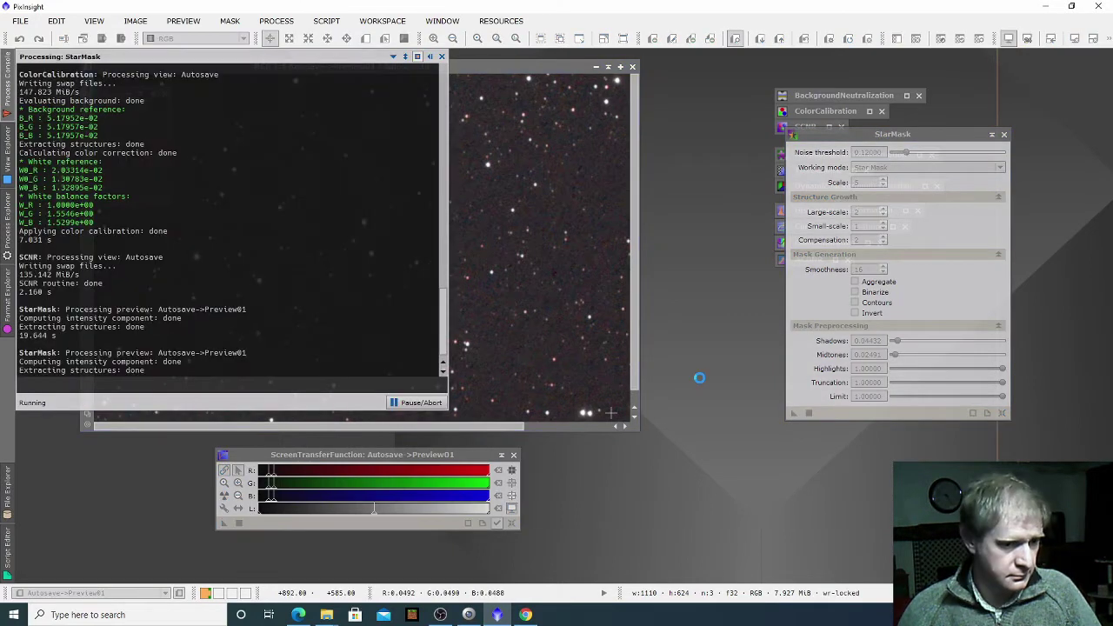
Step: Resize and align the new star mask over the preview to compare their stars, and close the mask image
drag(628, 92, 630, 156)
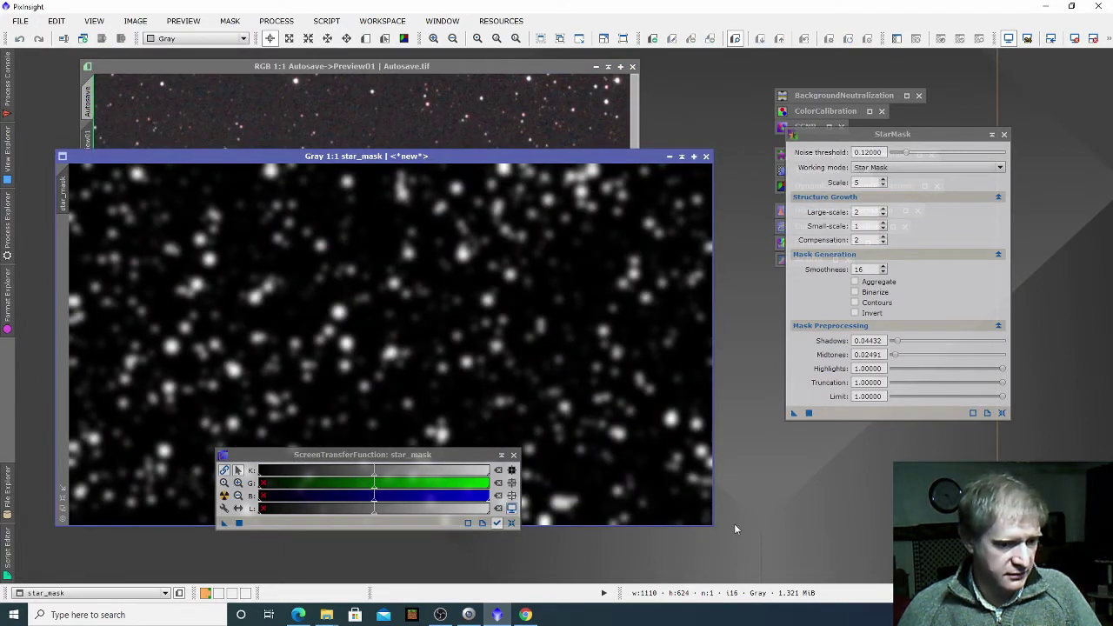
drag(711, 525, 640, 472)
drag(407, 157, 430, 68)
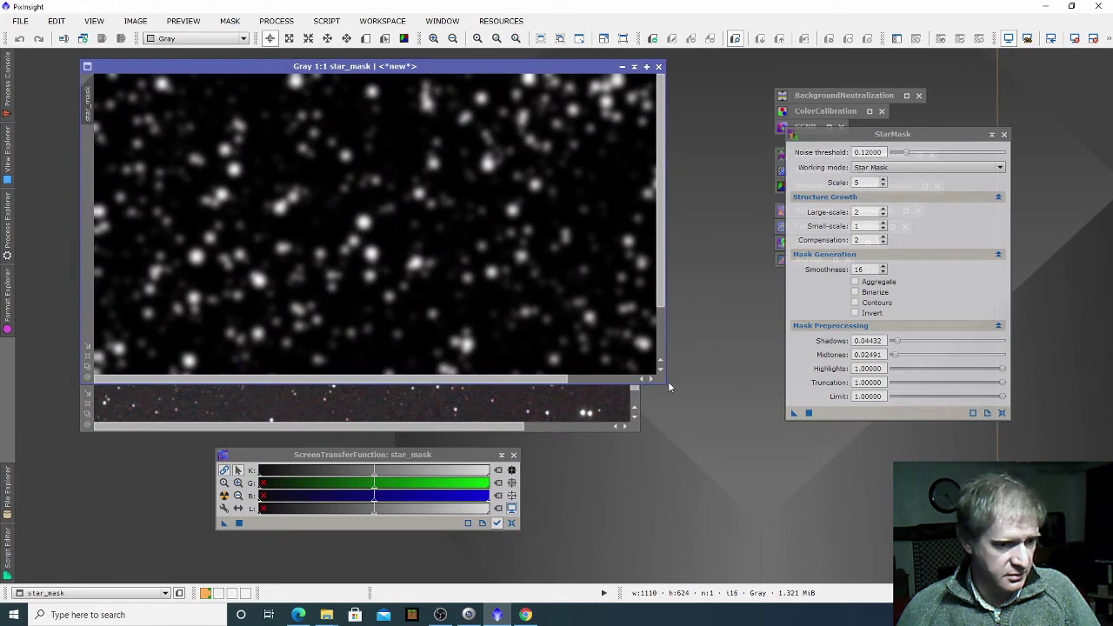
drag(667, 381, 640, 430)
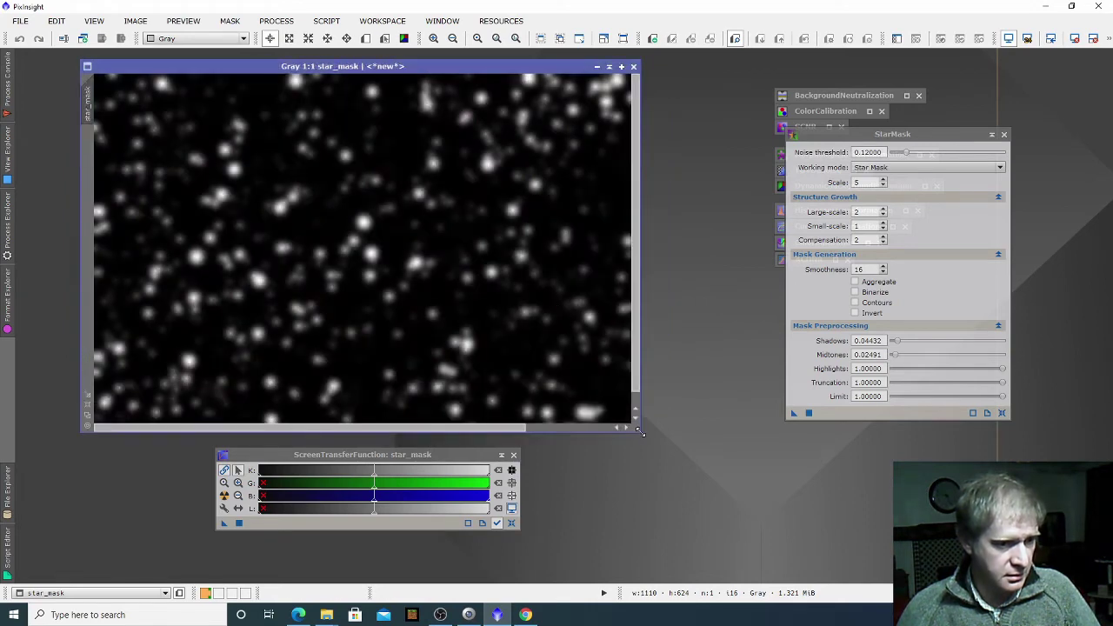
drag(465, 65, 465, 67)
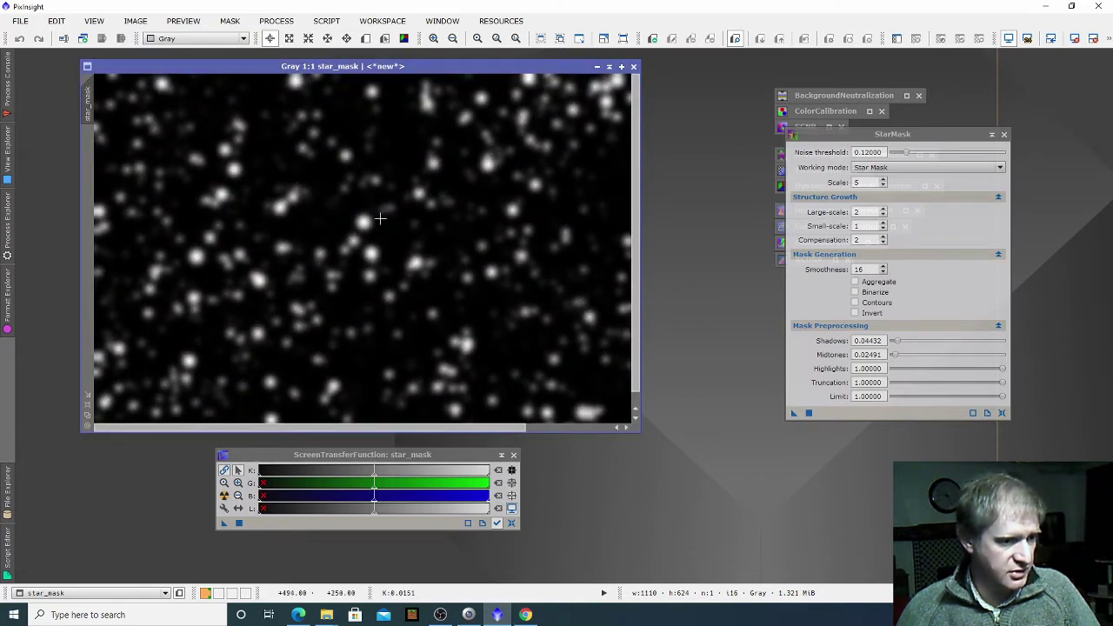
click(633, 67)
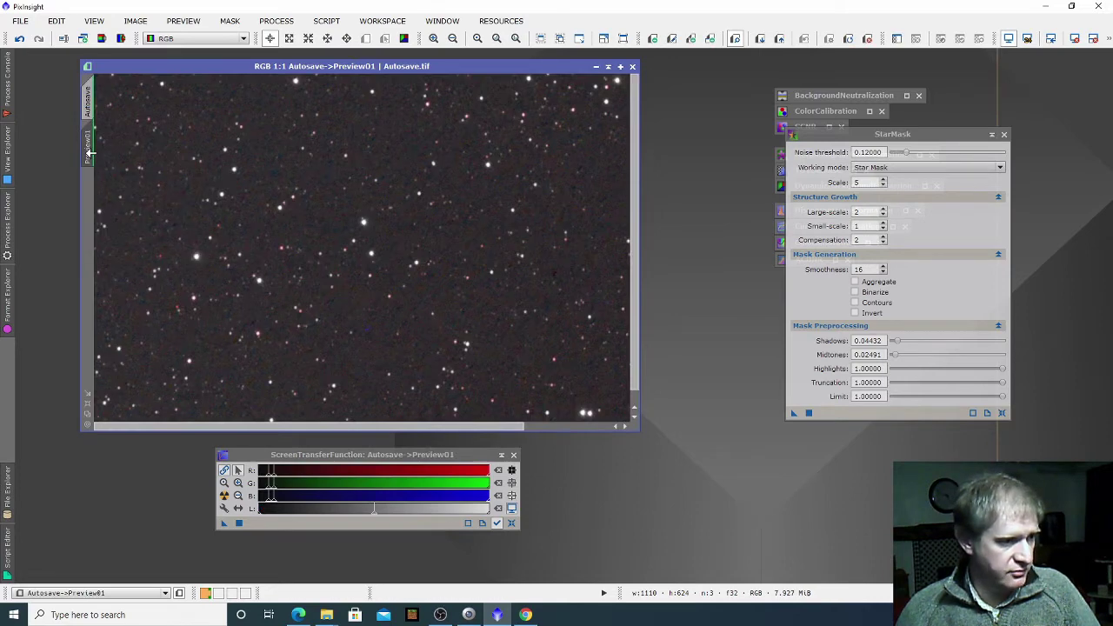
Step: Delete all previews and generate a star mask from the full Autosave image, placing it beside the image
click(183, 22)
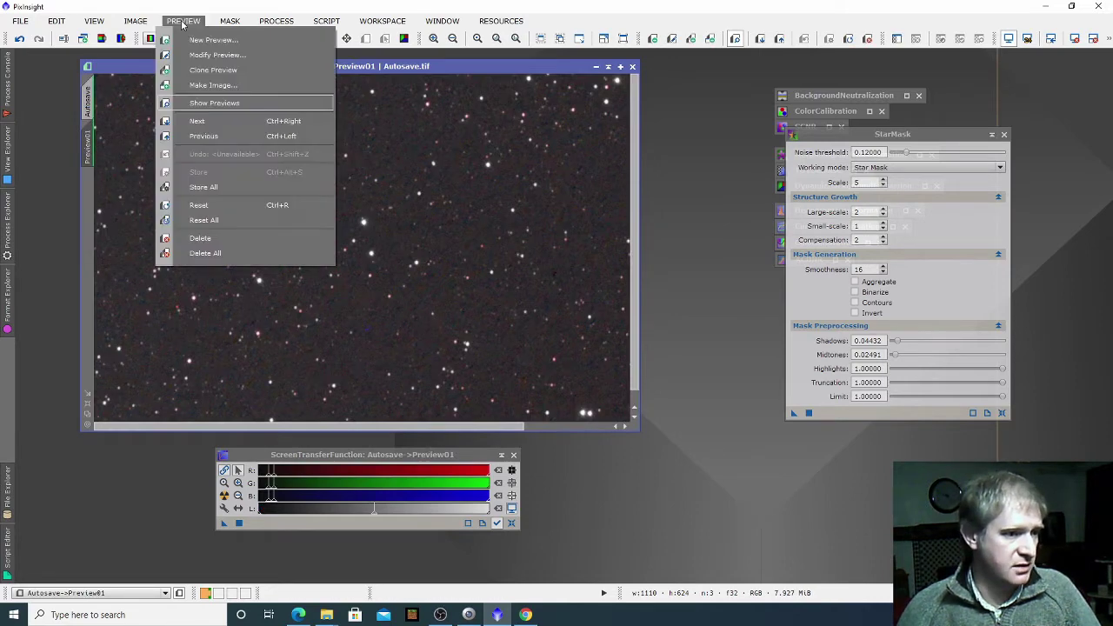
click(201, 254)
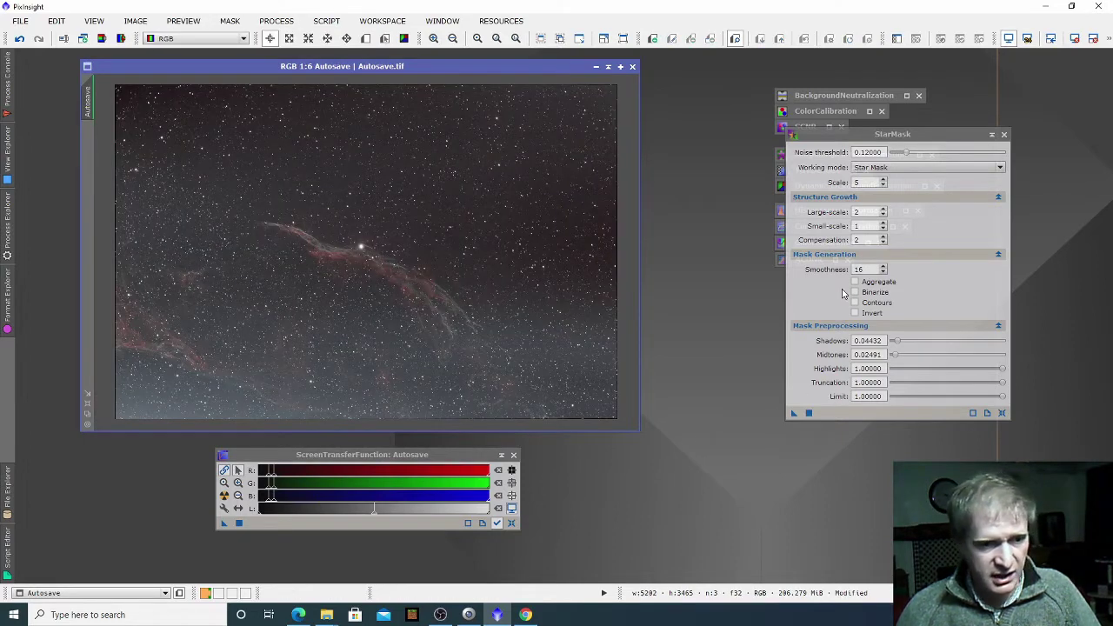
click(792, 414)
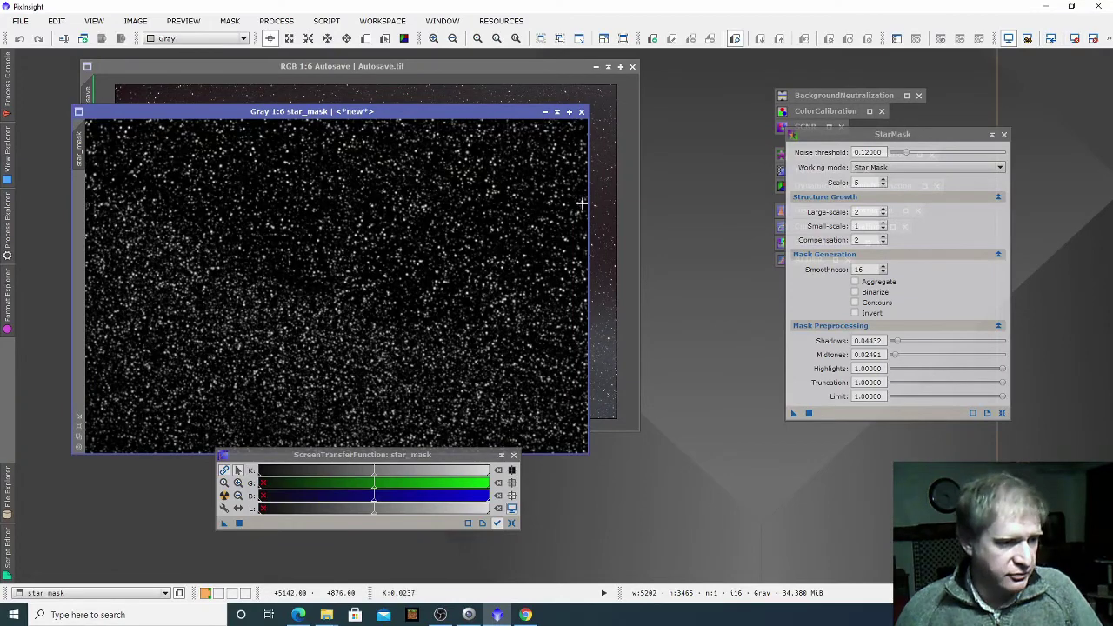
drag(495, 111, 644, 146)
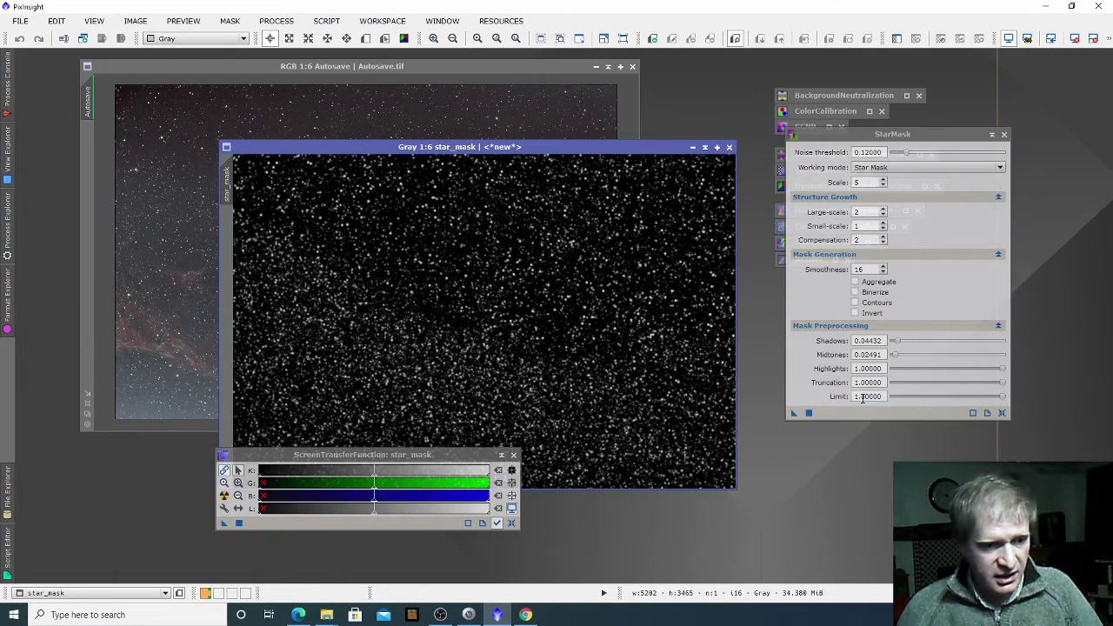
click(993, 135)
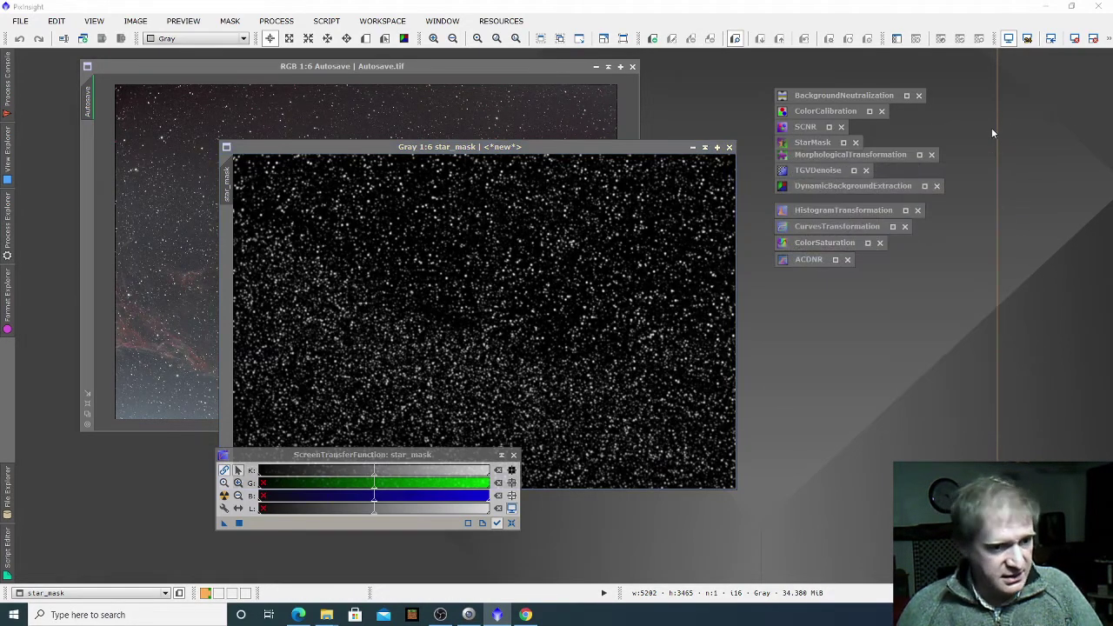
Step: Apply star_mask as the mask of the Autosave image and park the collapsed mask window below the image
click(228, 187)
drag(203, 200, 87, 156)
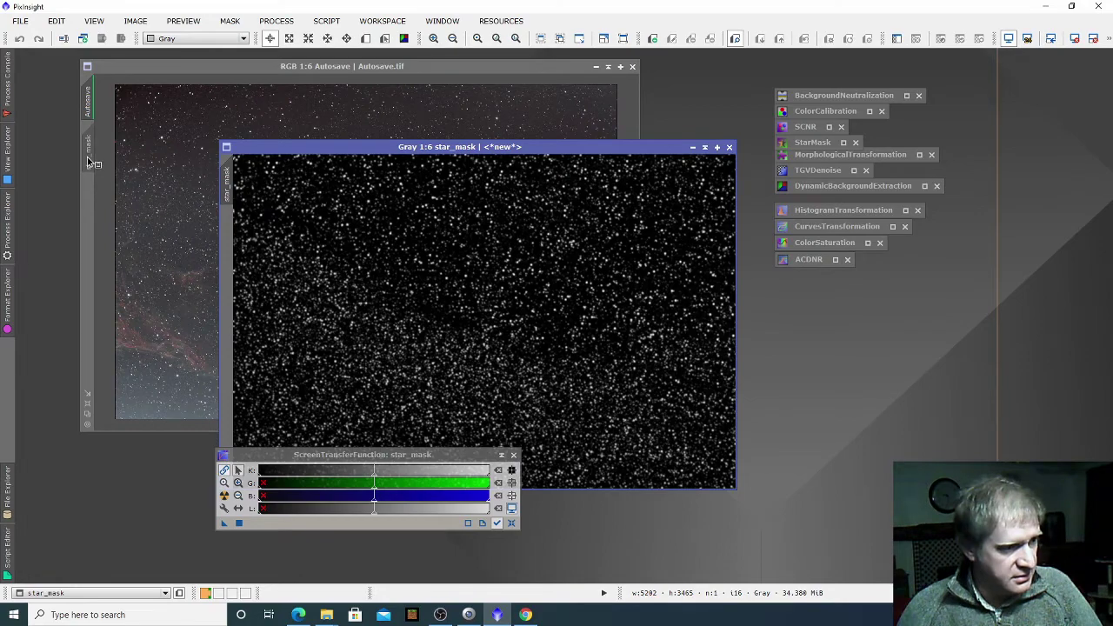
click(705, 147)
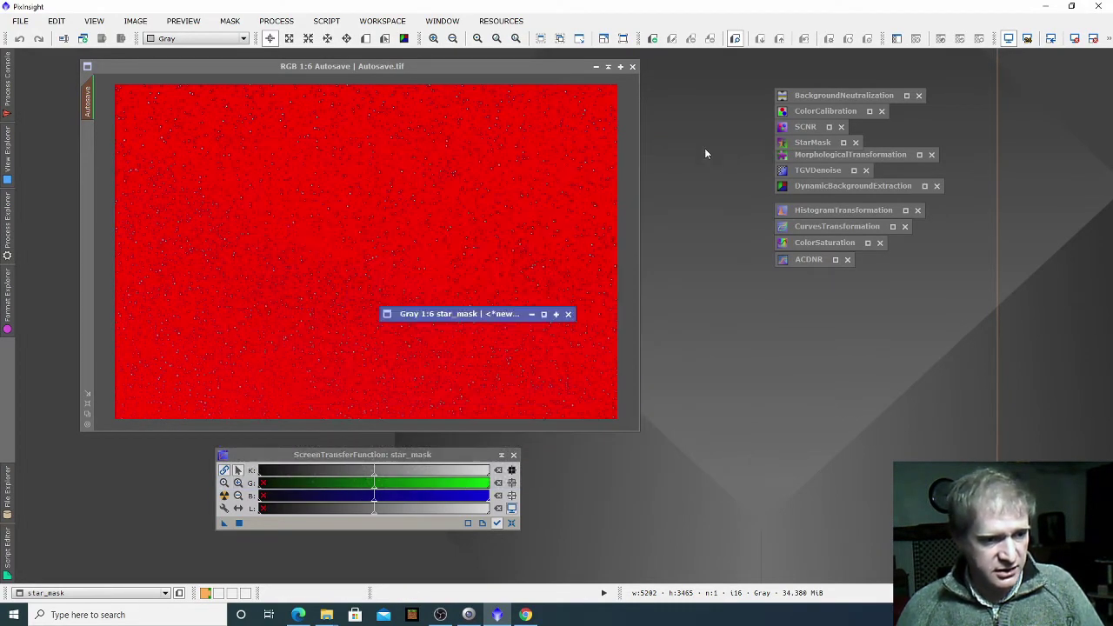
mouse_move(436, 318)
mouse_down()
mouse_move(617, 444)
mouse_move(598, 459)
mouse_up()
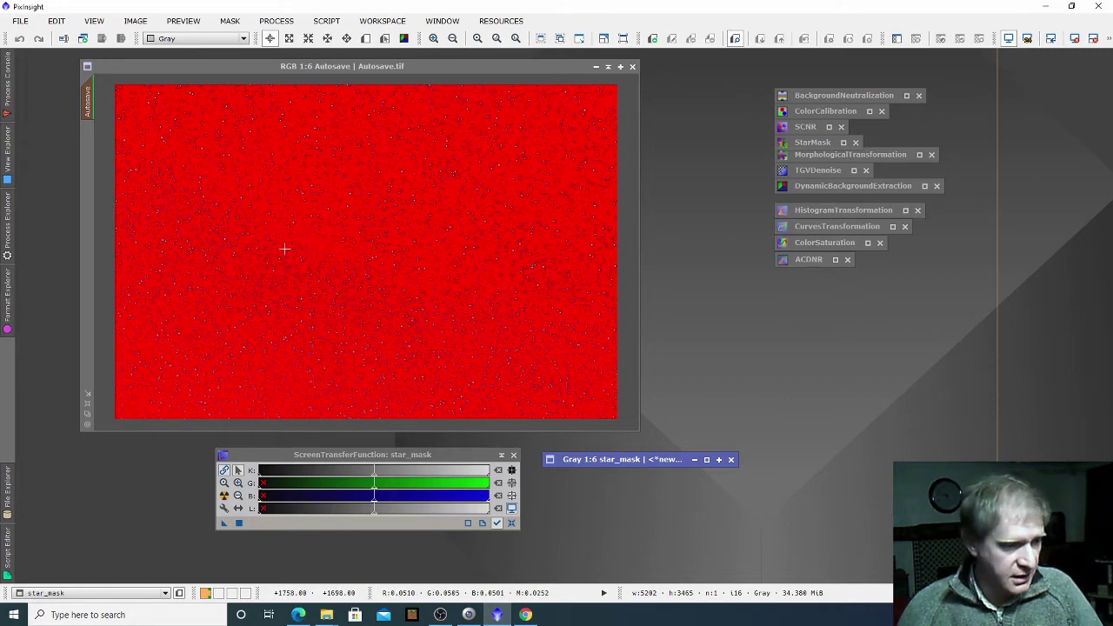
Step: Hide the red mask overlay on the Autosave image while keeping the star mask enabled
click(237, 23)
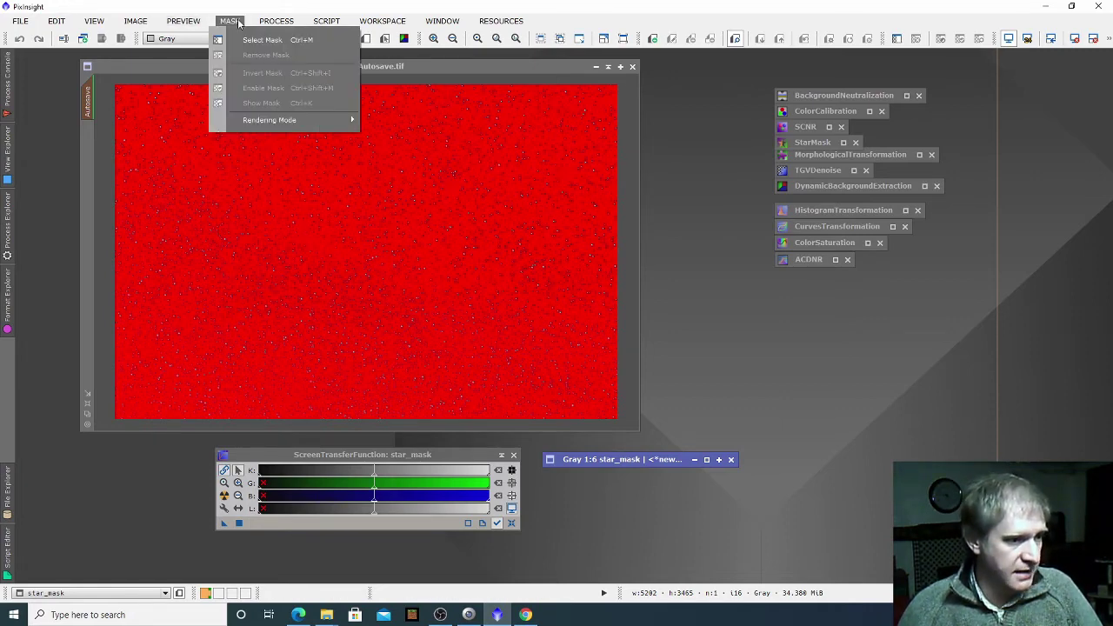
click(167, 70)
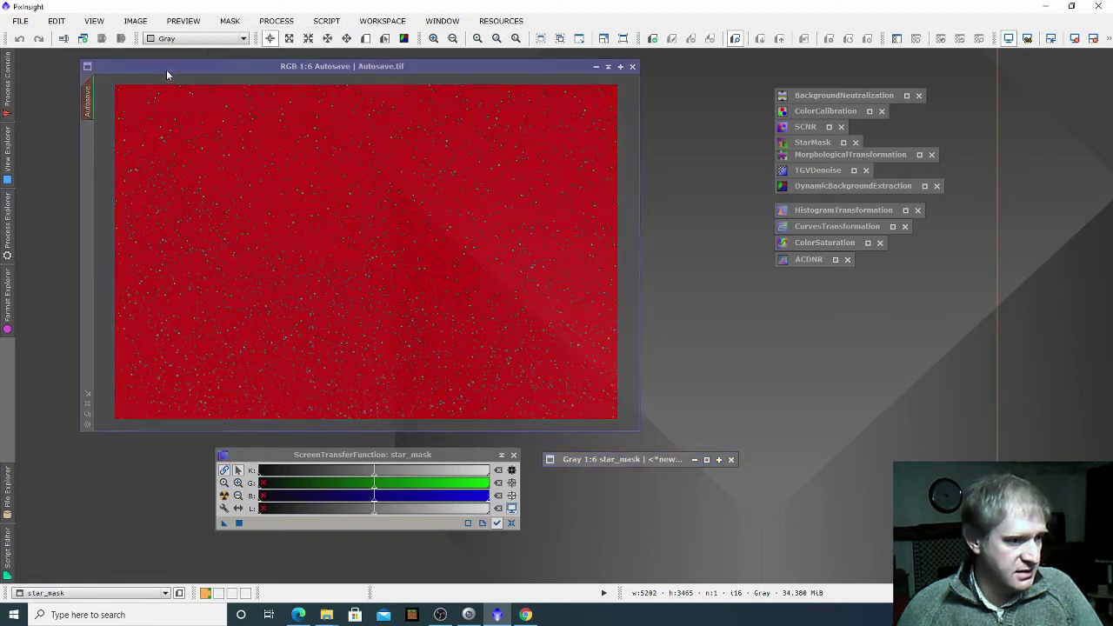
click(166, 70)
click(228, 20)
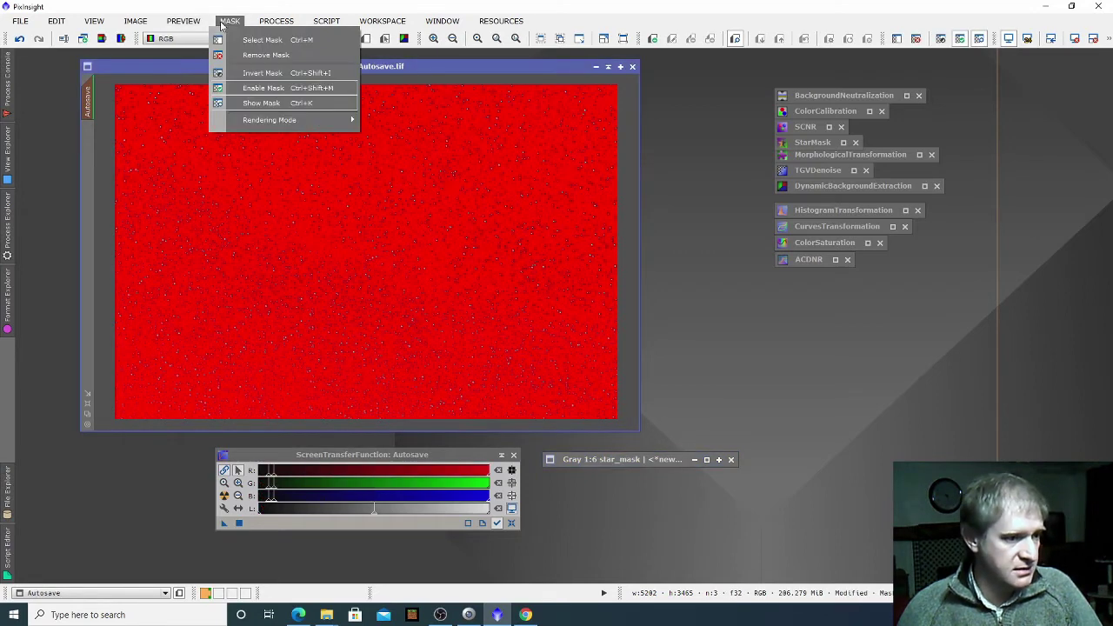
click(275, 105)
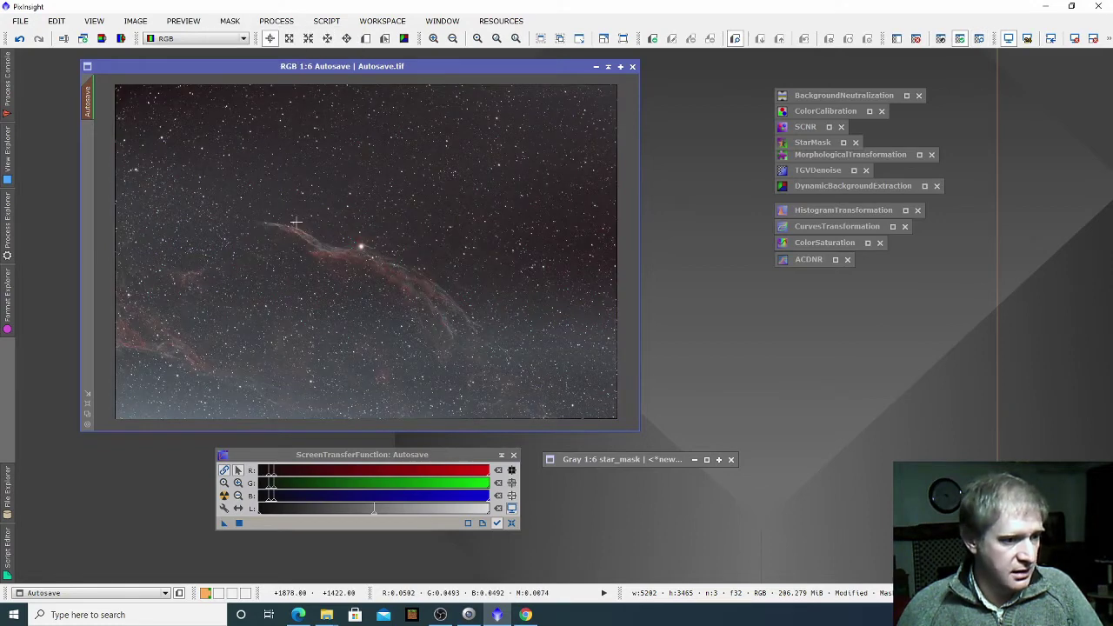
mouse_move(92, 98)
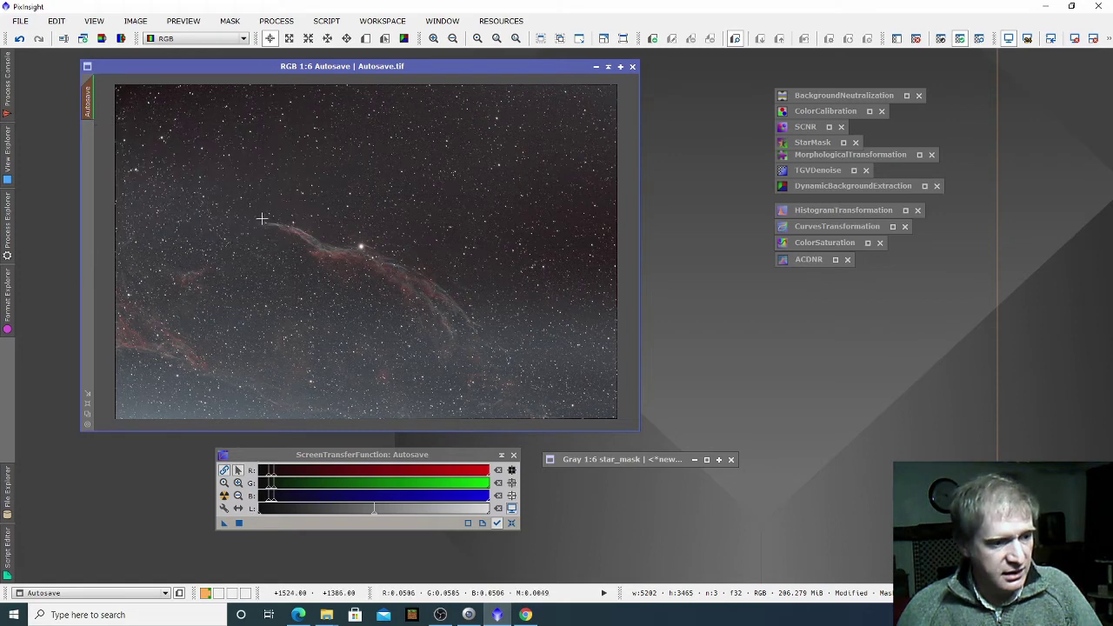
key(alt+m)
key(Escape)
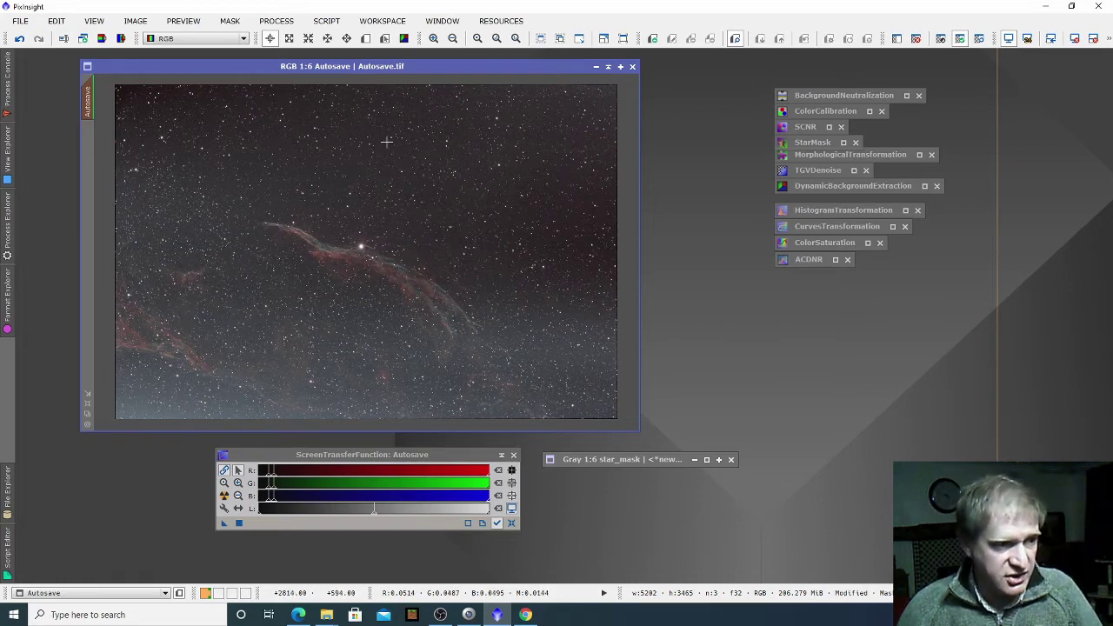
Step: Shrink the masked stars in Autosave with MorphologicalTransformation, using Erosion (Minimum), one iteration, amount 1.00 and a size 3 structuring element
double_click(877, 151)
drag(692, 153, 753, 146)
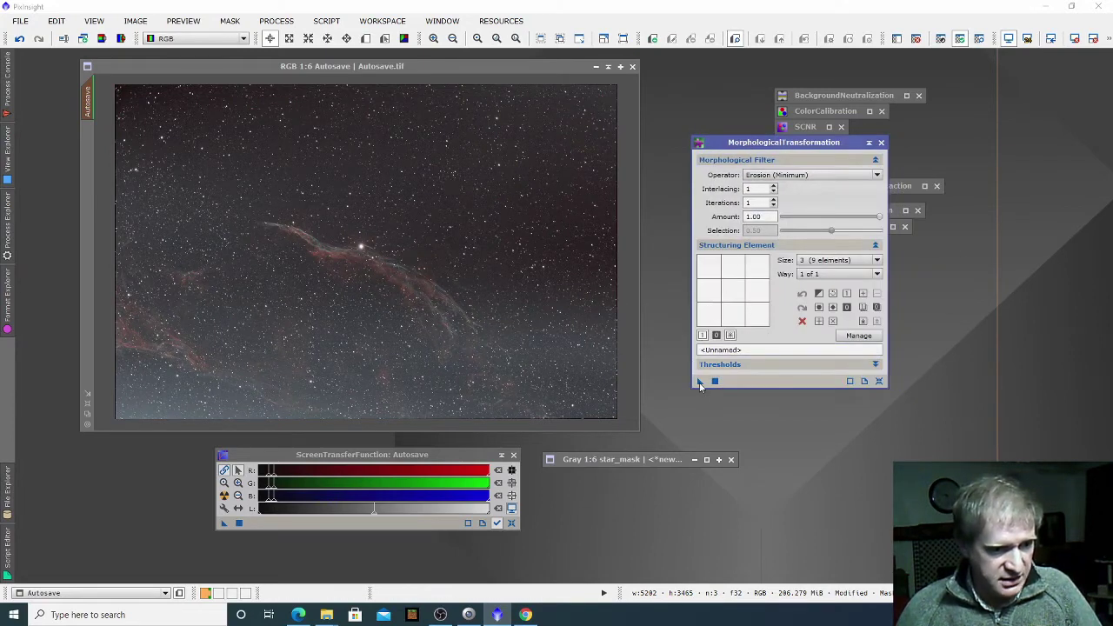
drag(698, 384, 527, 300)
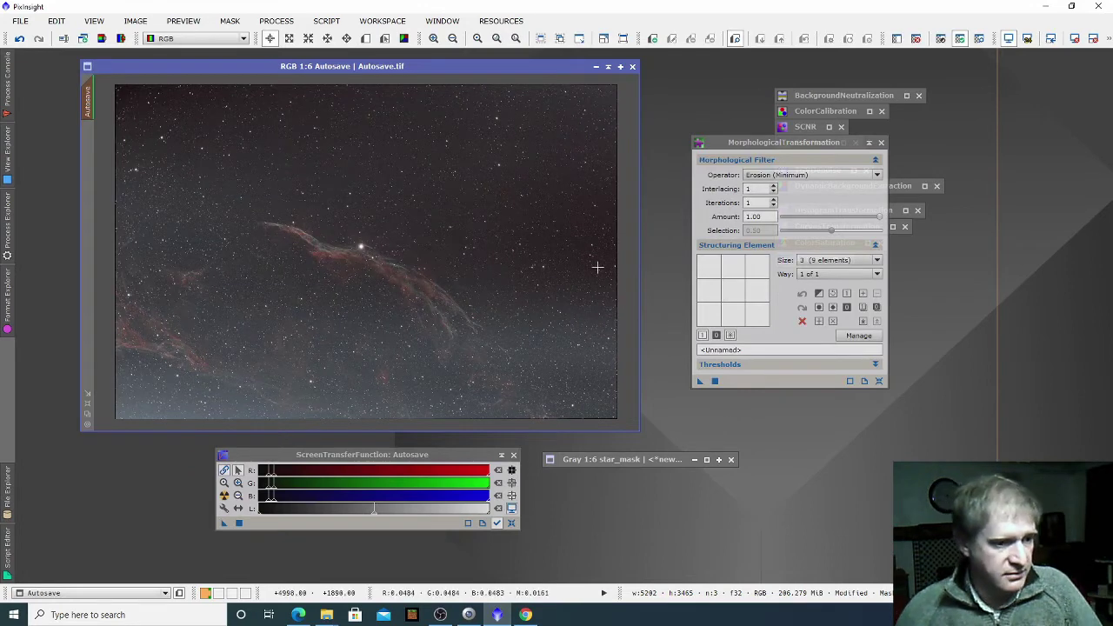
Step: Undo and redo the erosion repeatedly to compare the stars before and after, ending with the erosion applied
click(19, 39)
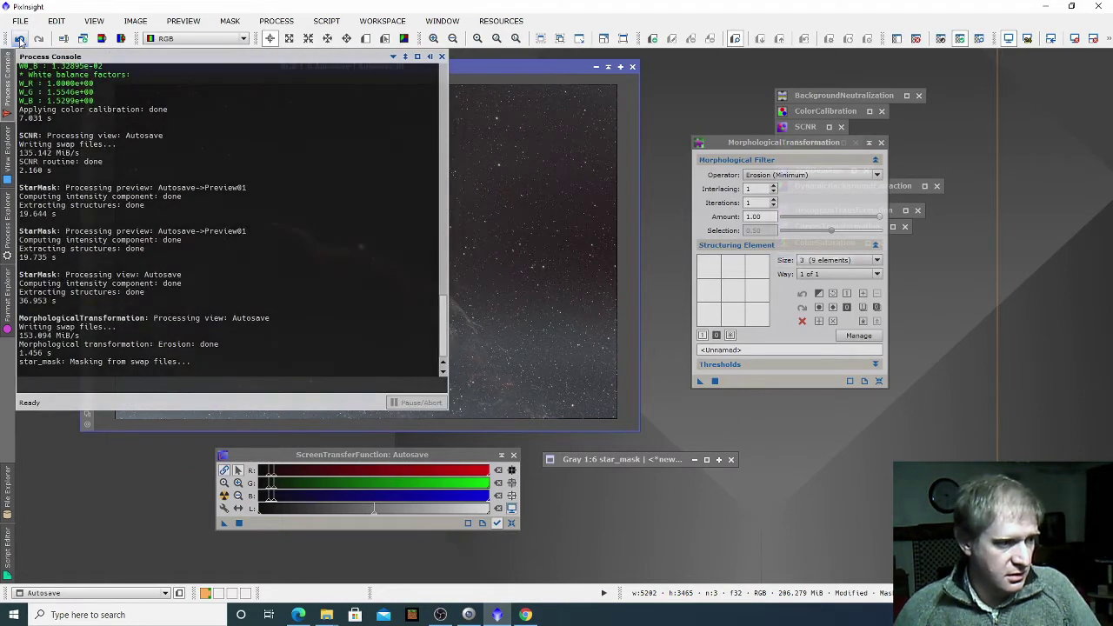
click(430, 57)
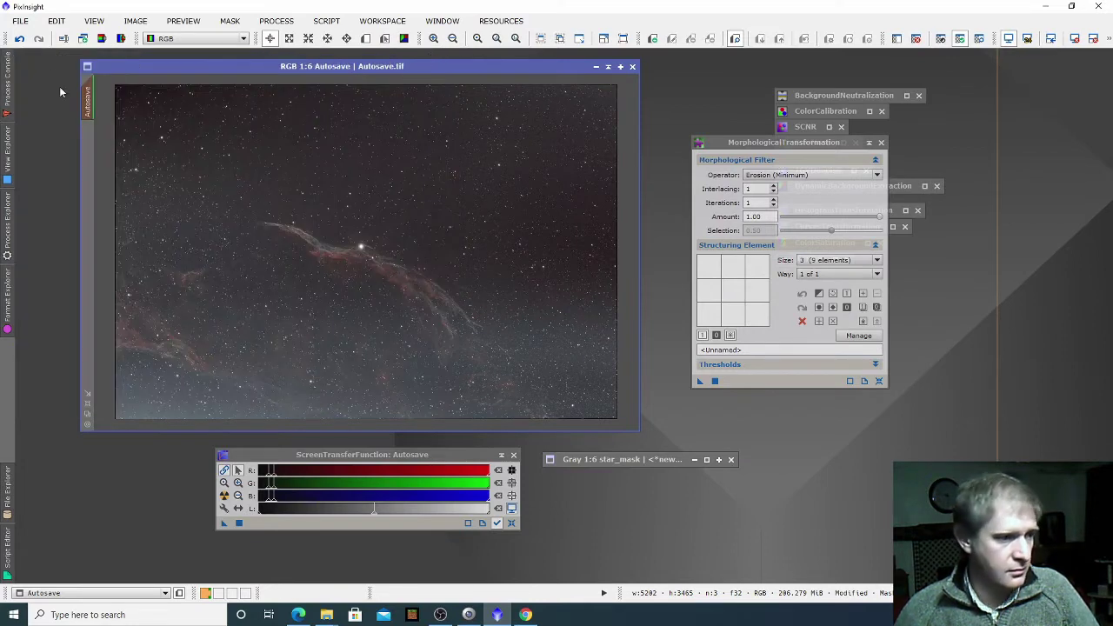
click(21, 40)
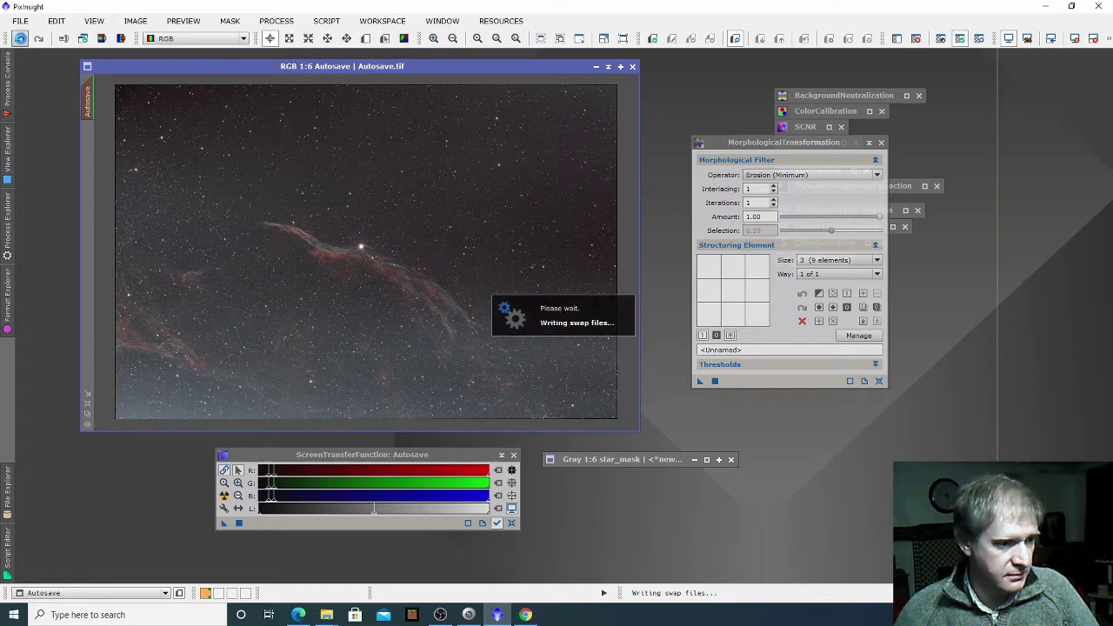
click(38, 40)
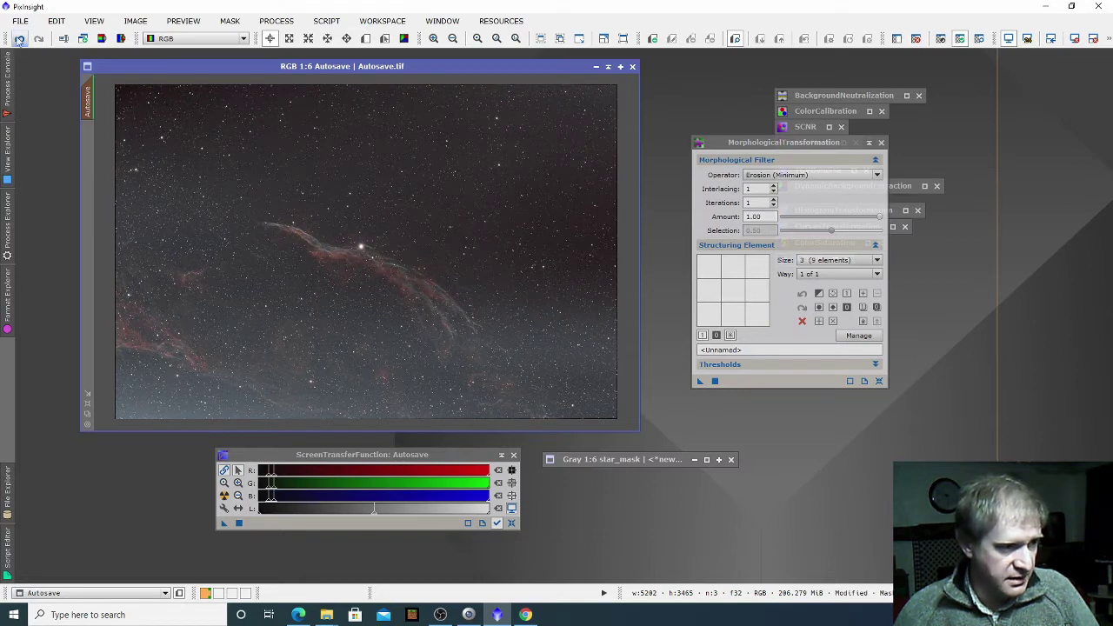
click(19, 40)
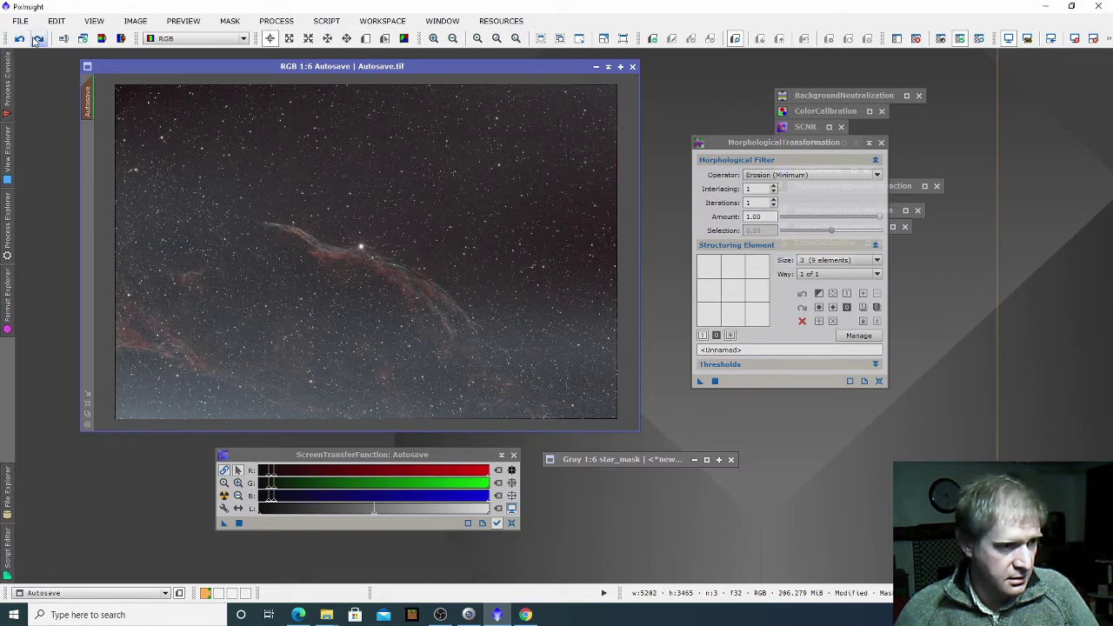
click(39, 40)
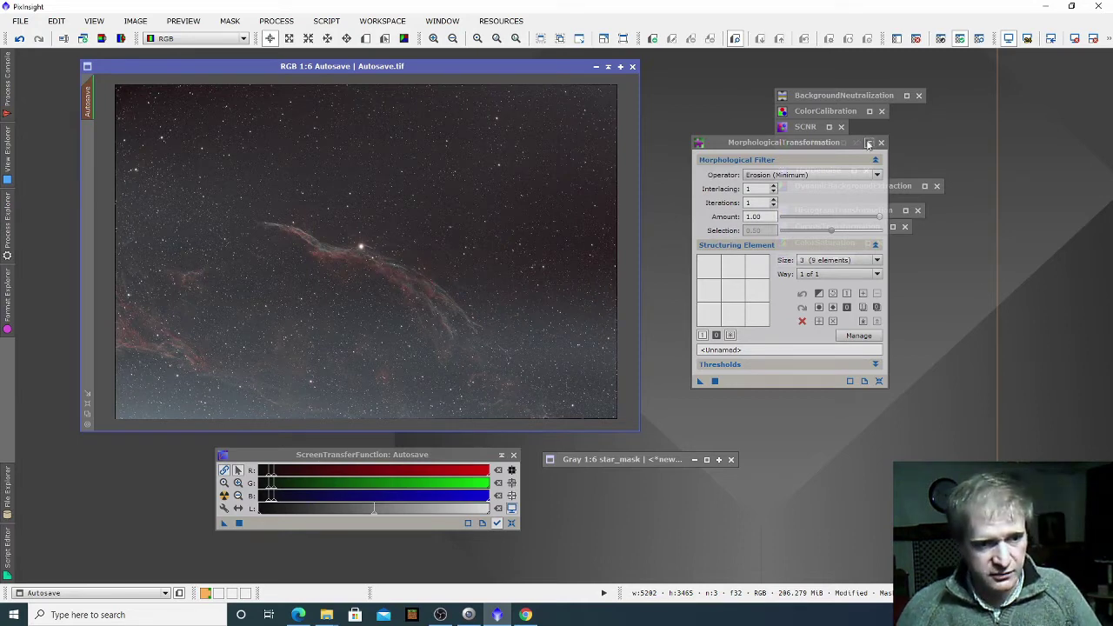
Step: Collapse the MorphologicalTransformation window and remove the star mask from the Autosave image
click(868, 143)
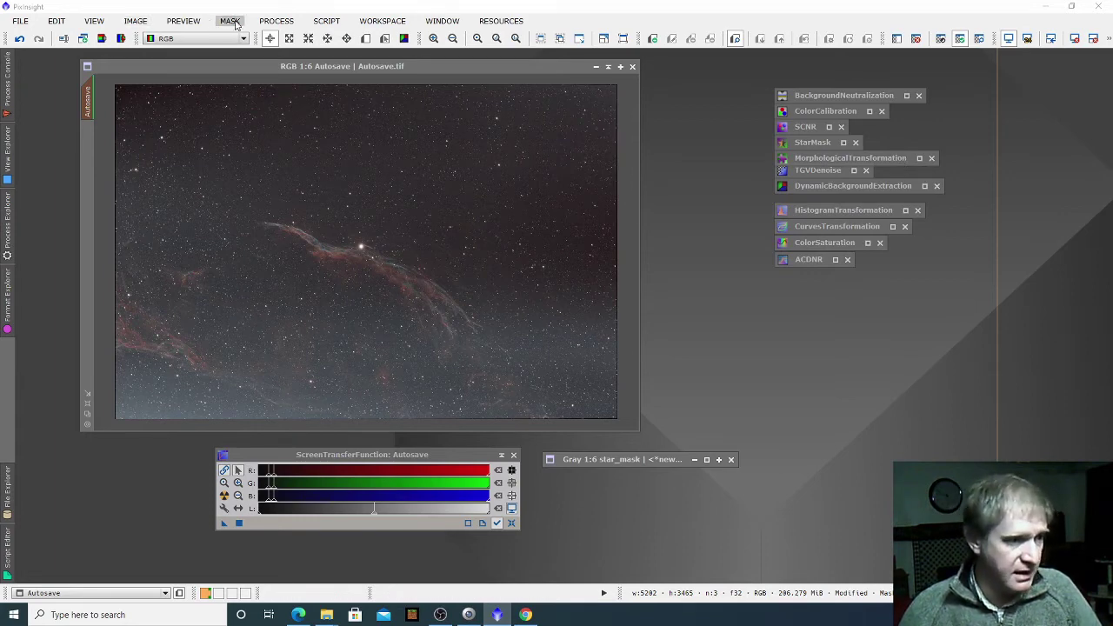
click(231, 21)
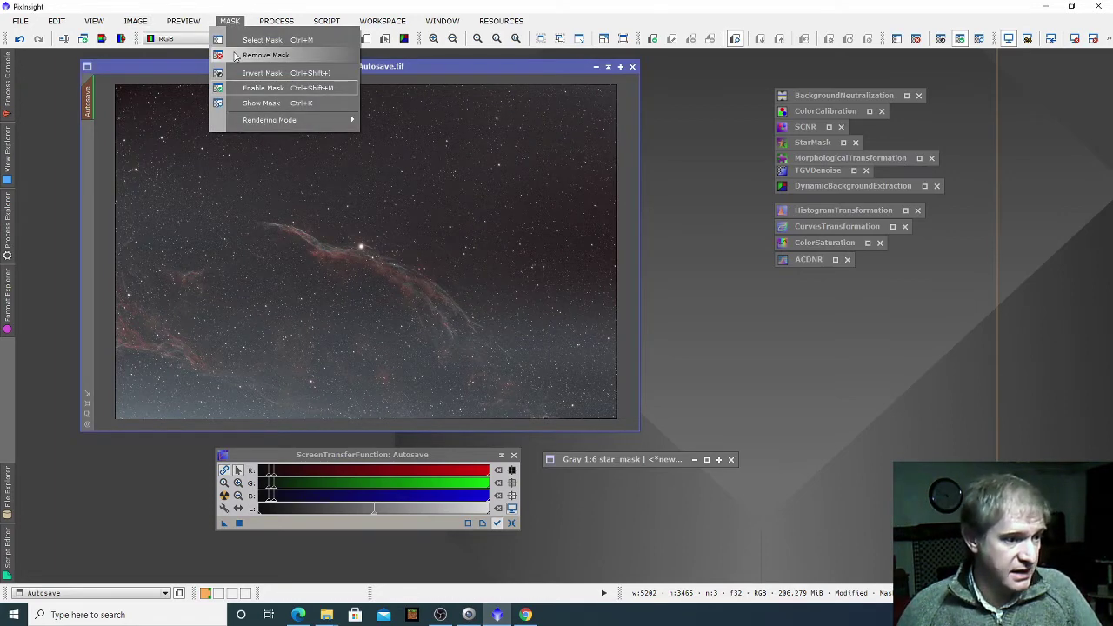
click(234, 52)
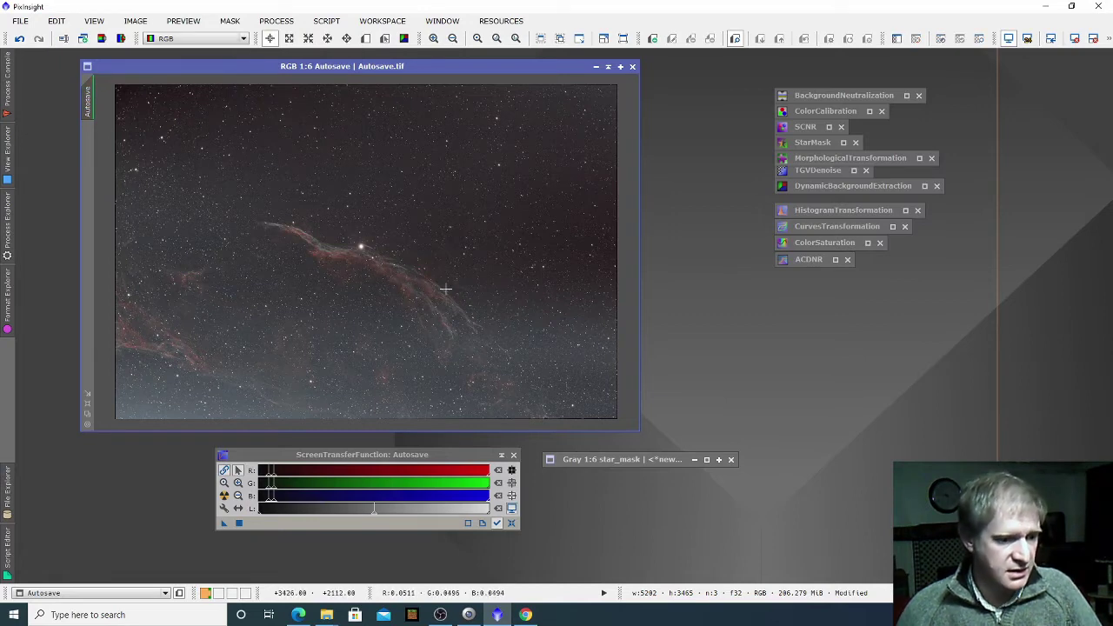
Step: Expand the star_mask image to view it, collapse it again and park it below the Autosave image
mouse_move(626, 460)
mouse_down()
mouse_move(673, 488)
mouse_move(648, 459)
mouse_move(632, 460)
mouse_up()
click(709, 460)
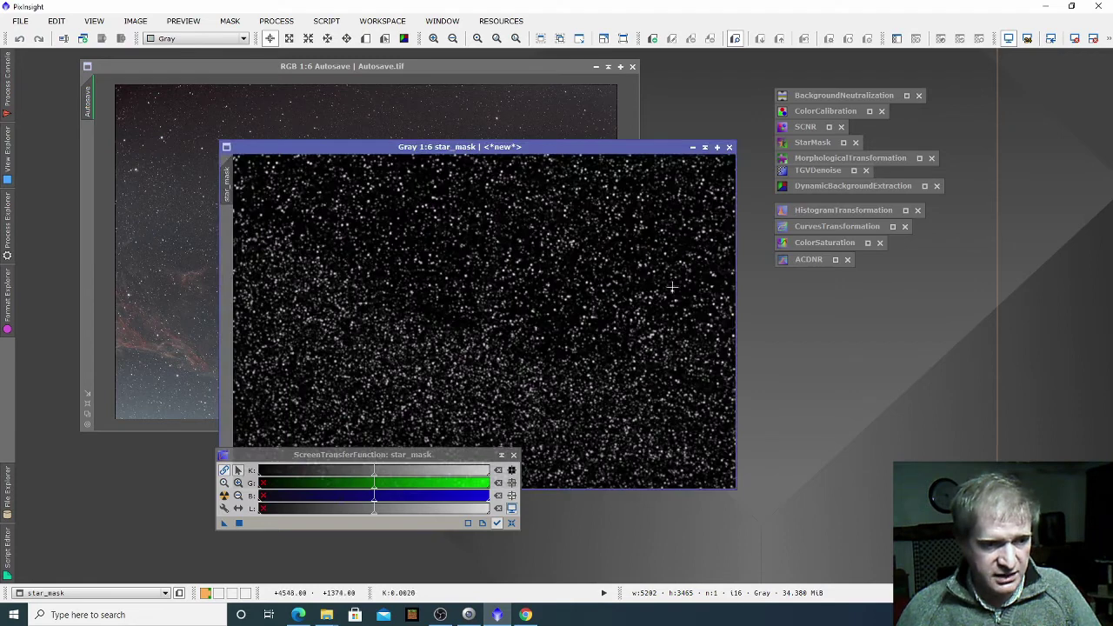
click(706, 148)
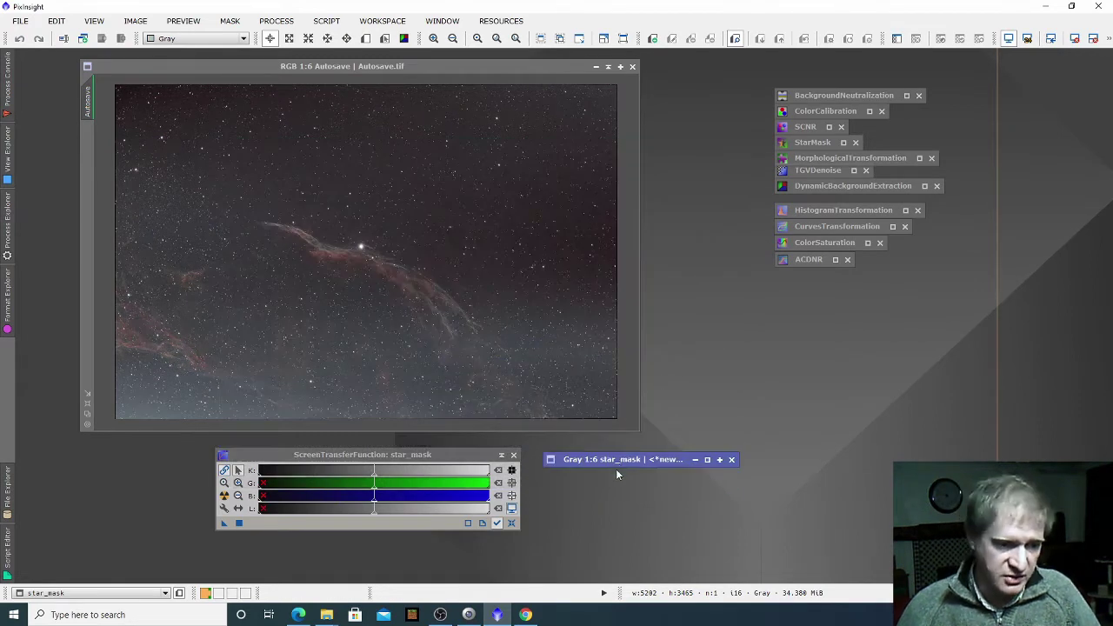
drag(619, 460, 612, 458)
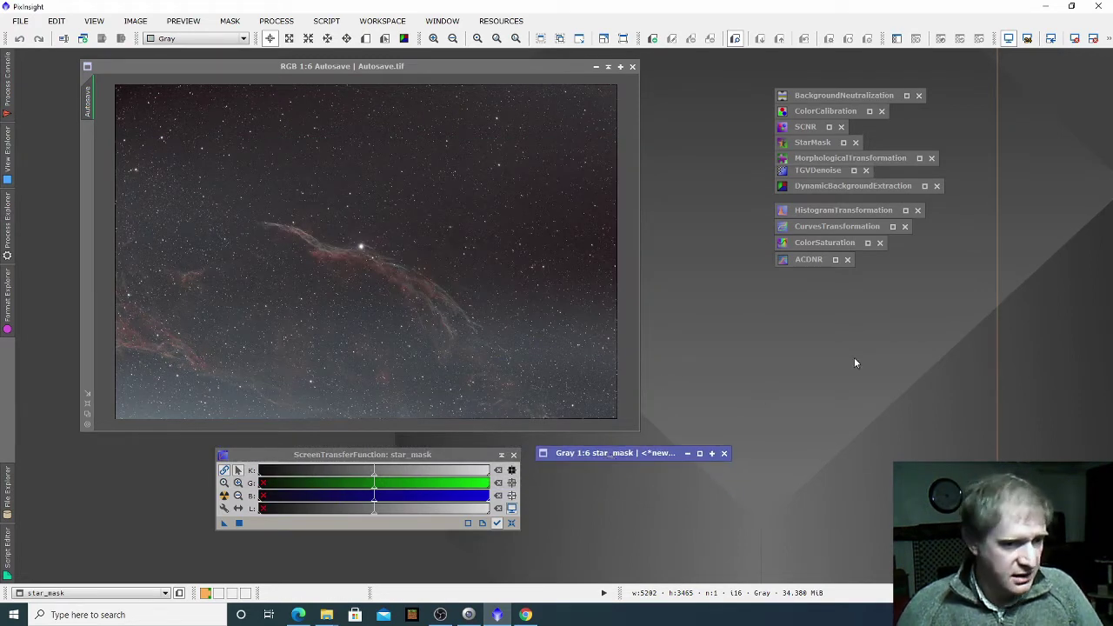
Step: Open the TGVDenoise process and place its window beside the Autosave image
double_click(854, 172)
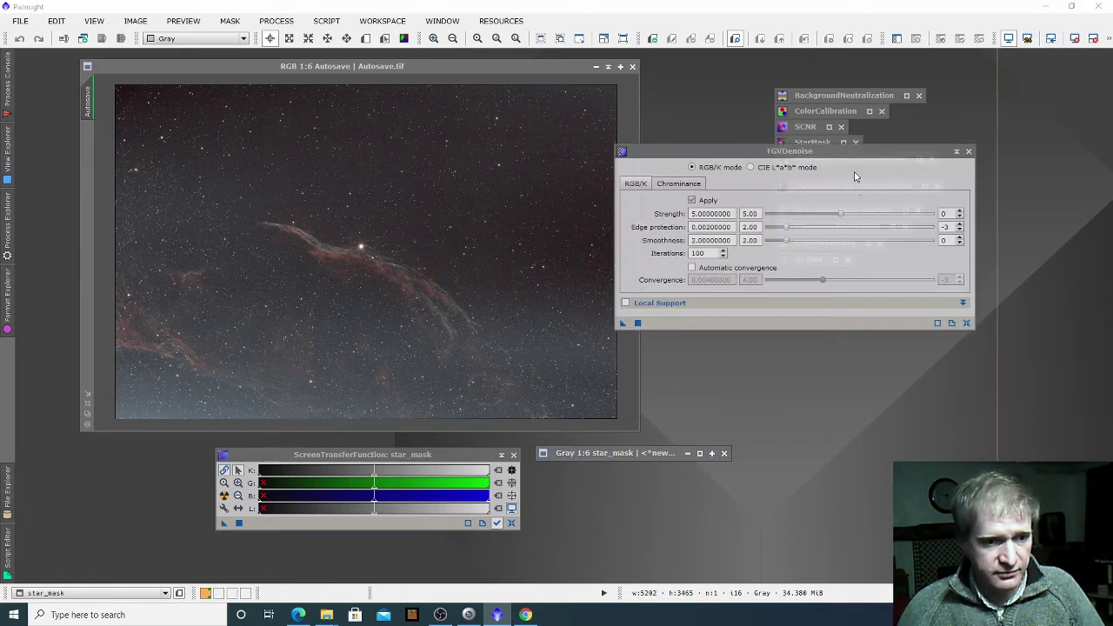
drag(839, 154, 886, 149)
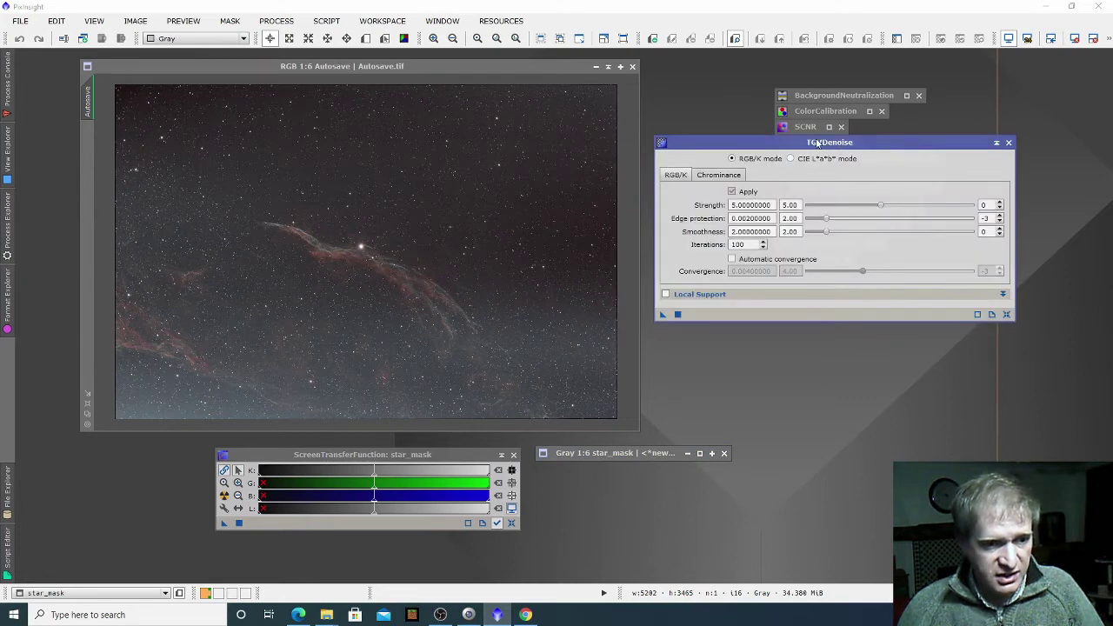
drag(894, 146, 894, 147)
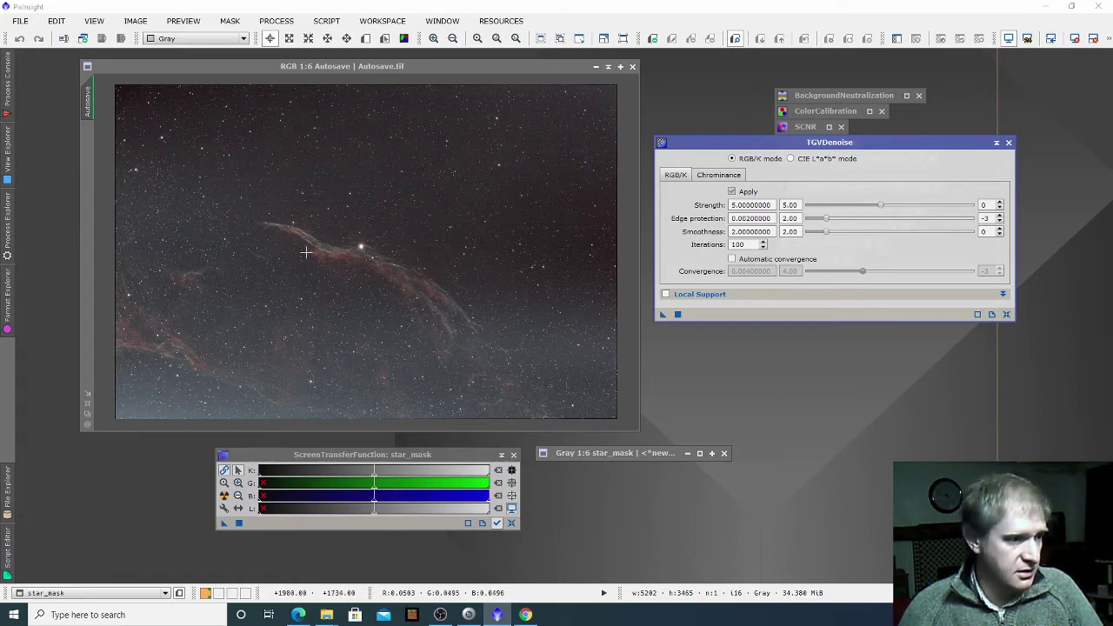
Step: Extract the lightness component of Autosave as a separate grayscale image and auto-stretch its display
click(426, 66)
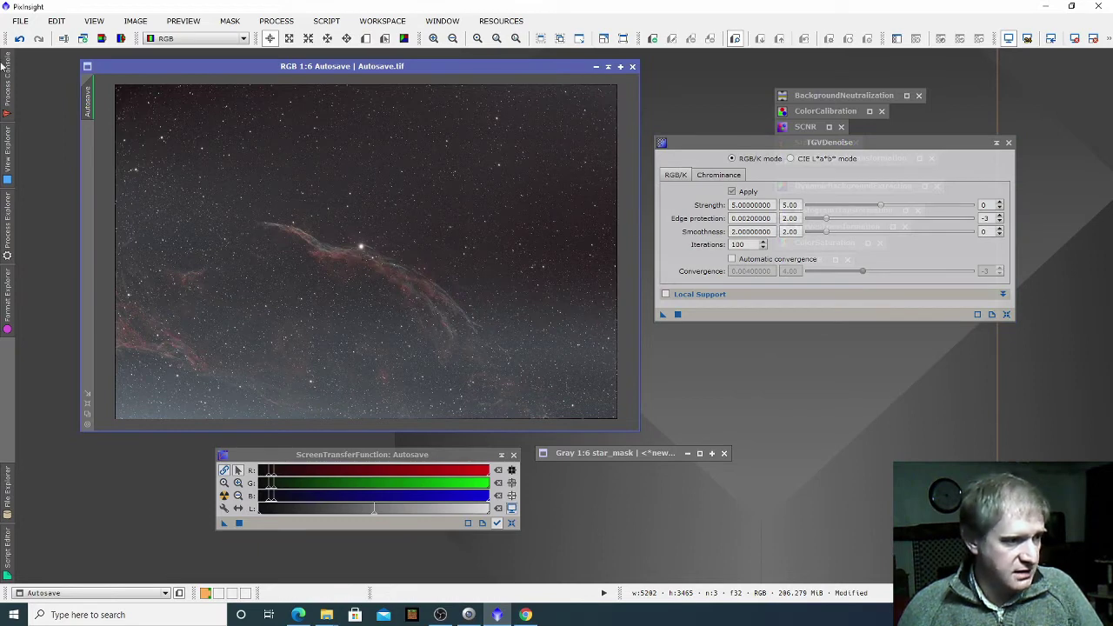
click(101, 40)
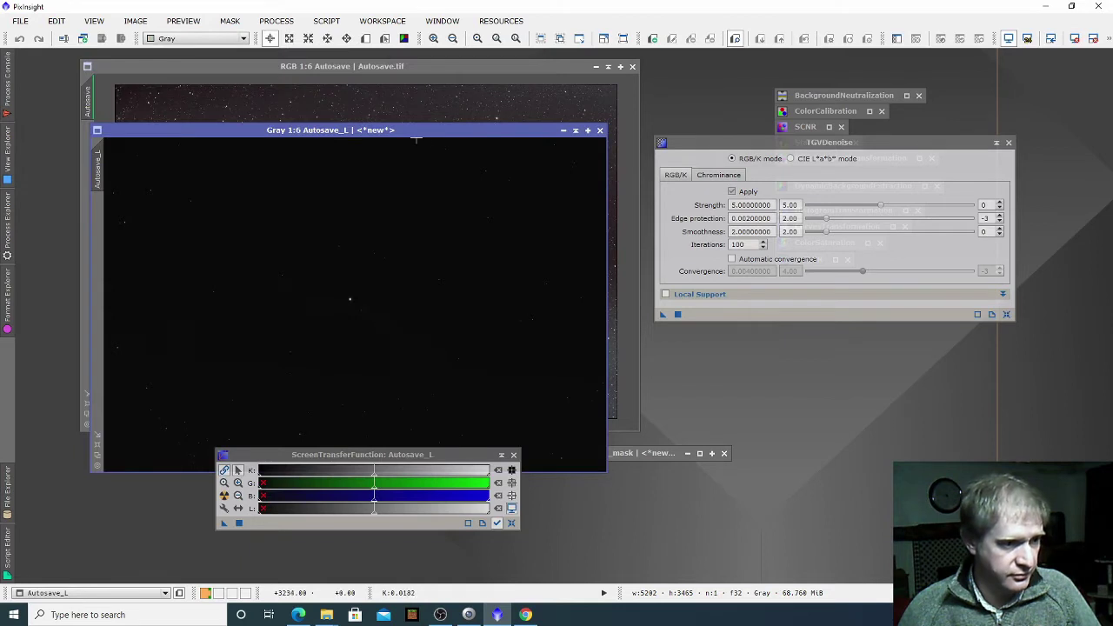
drag(423, 132, 494, 90)
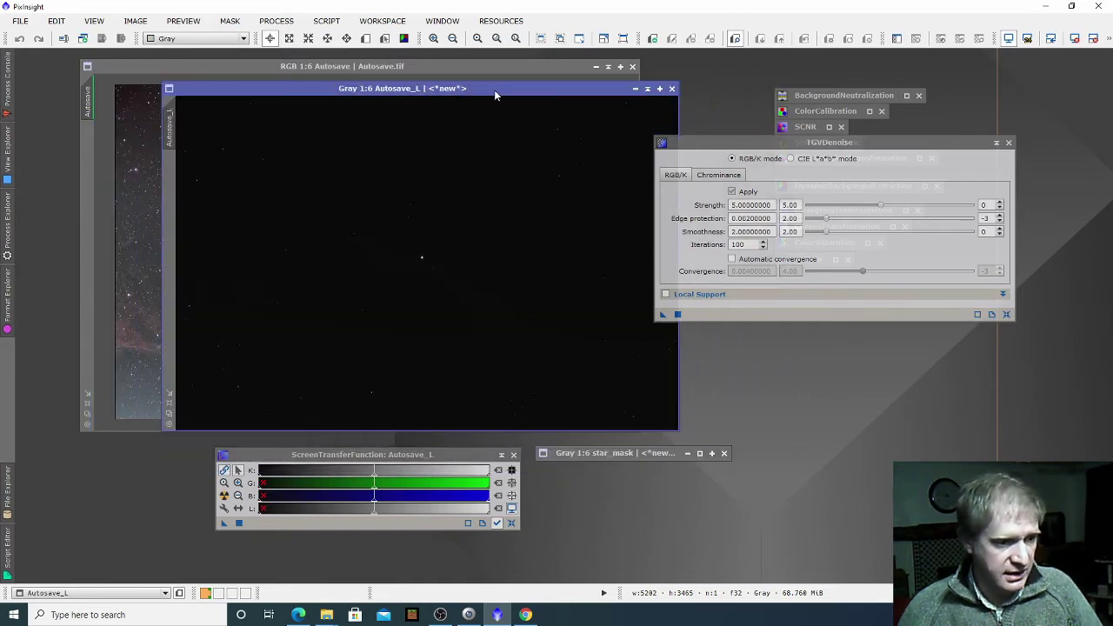
click(224, 497)
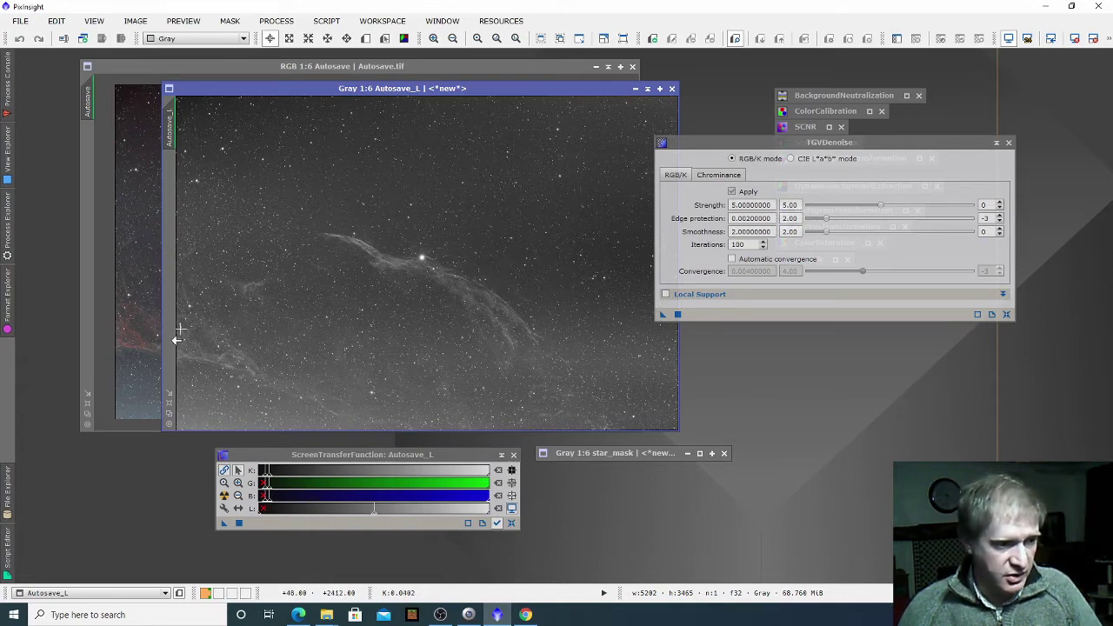
drag(488, 91, 507, 104)
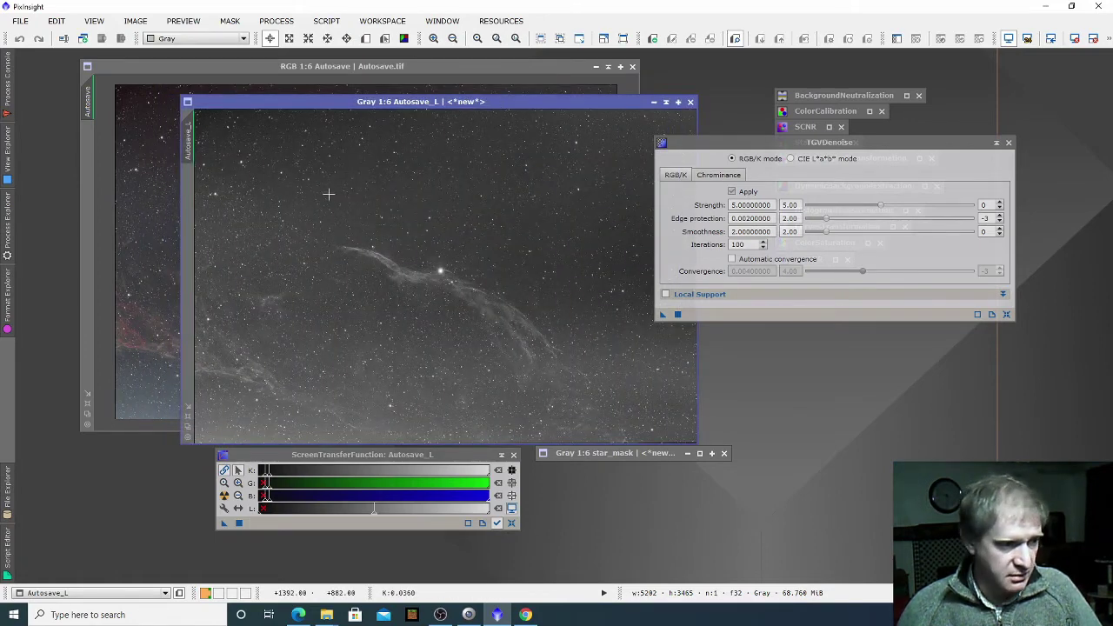
Step: Apply Autosave_L as the mask of the Autosave image and park the collapsed lightness window below star_mask
drag(192, 135, 87, 148)
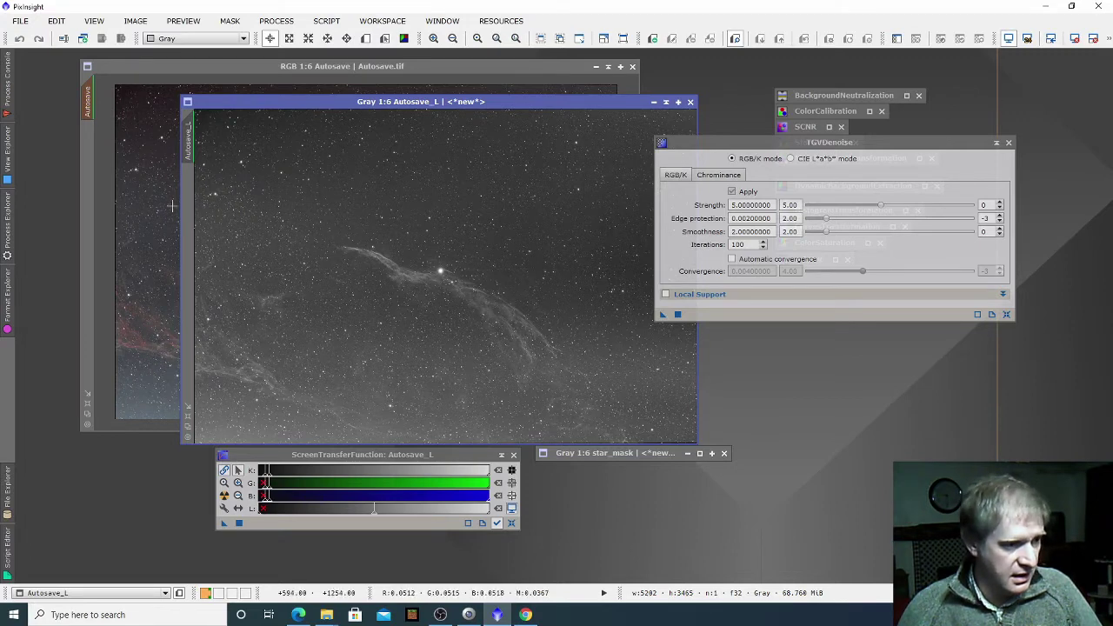
click(666, 102)
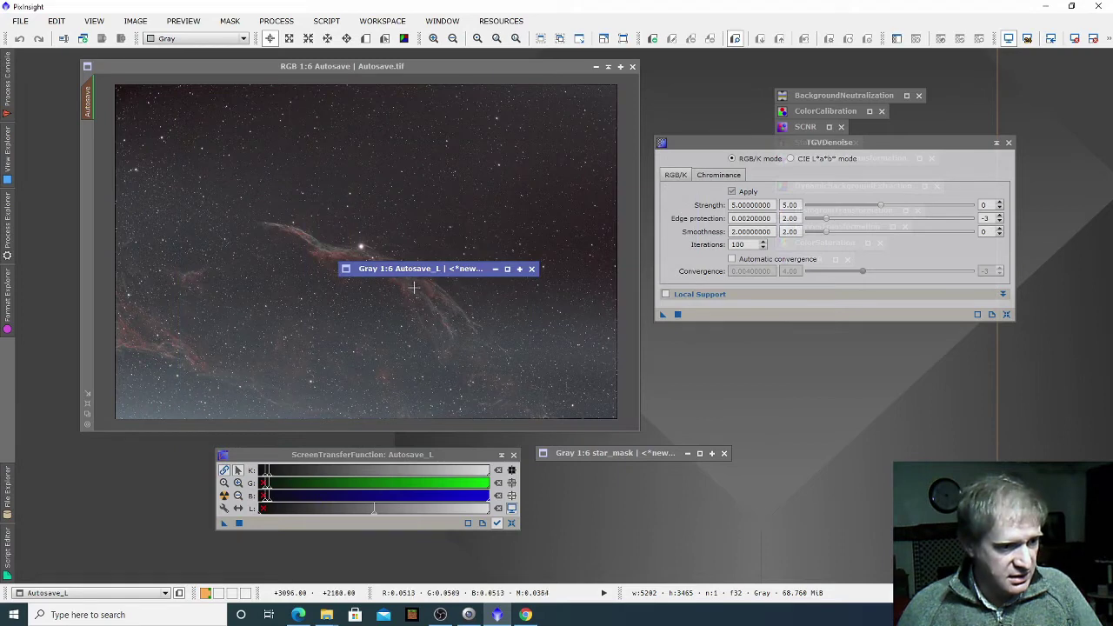
mouse_move(415, 268)
mouse_down()
mouse_move(636, 477)
mouse_move(612, 482)
mouse_up()
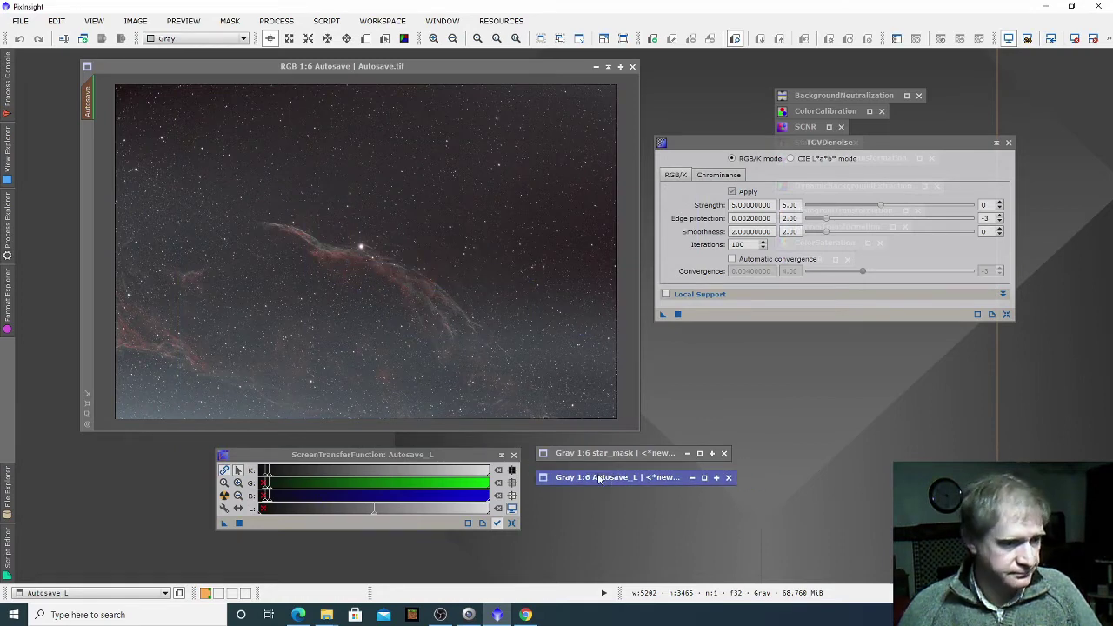
Step: Show the lightness mask overlay on Autosave and invert the mask so the bright areas are protected
click(229, 21)
mouse_move(184, 21)
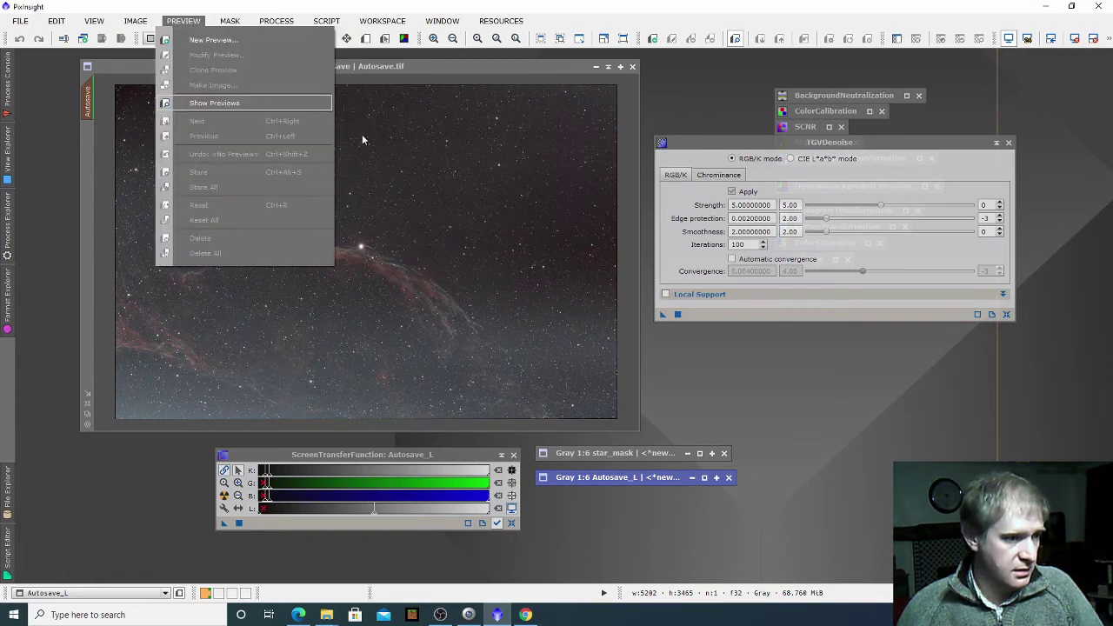
click(381, 72)
click(229, 21)
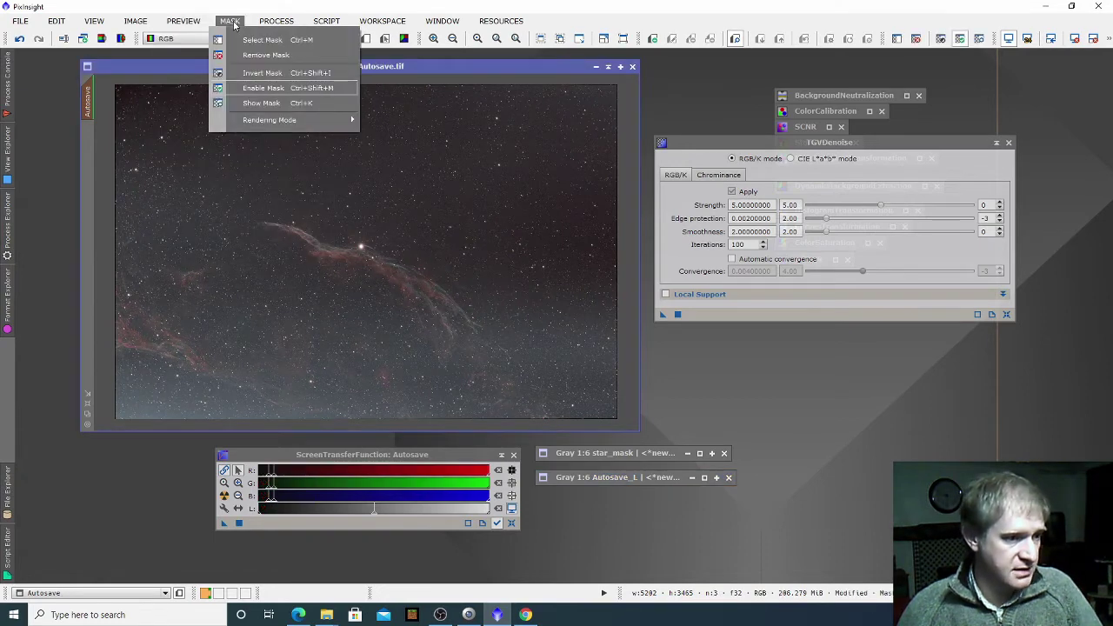
click(256, 104)
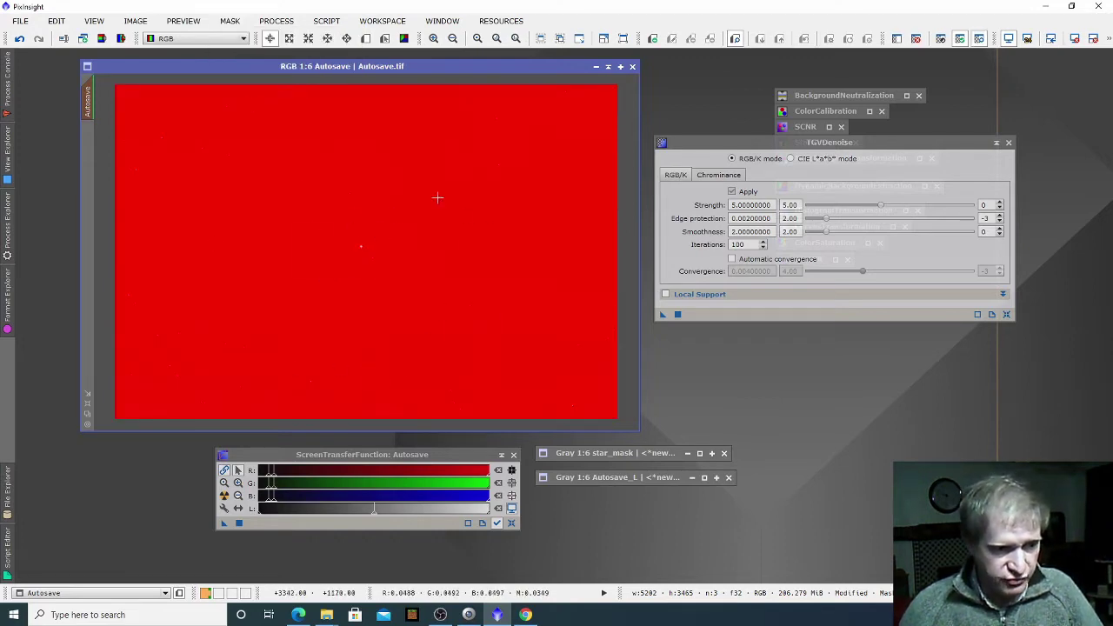
click(229, 21)
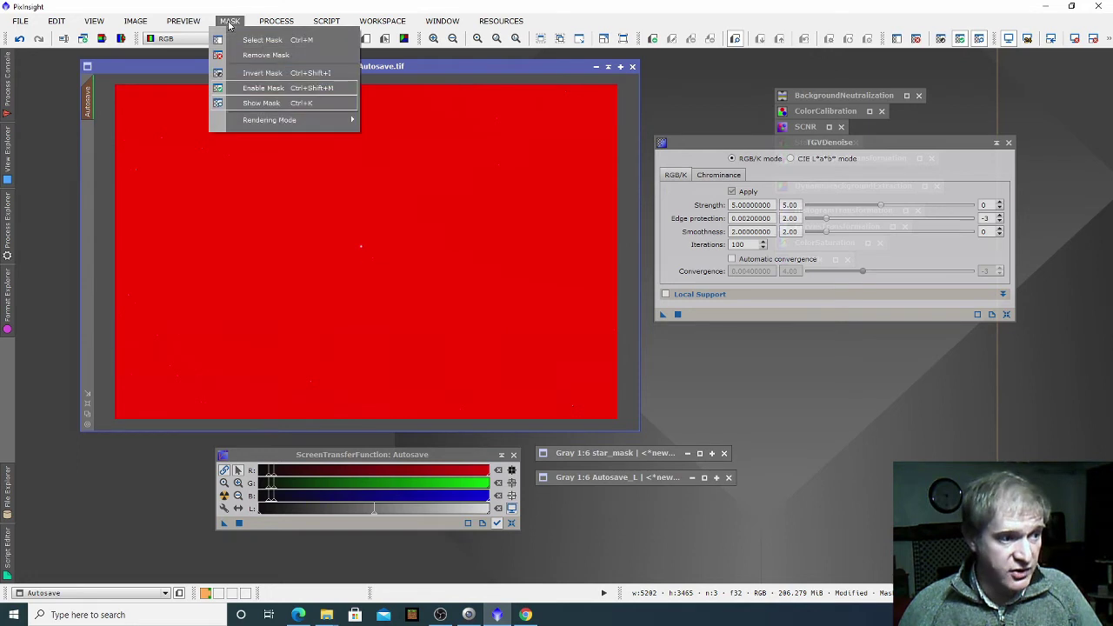
click(245, 80)
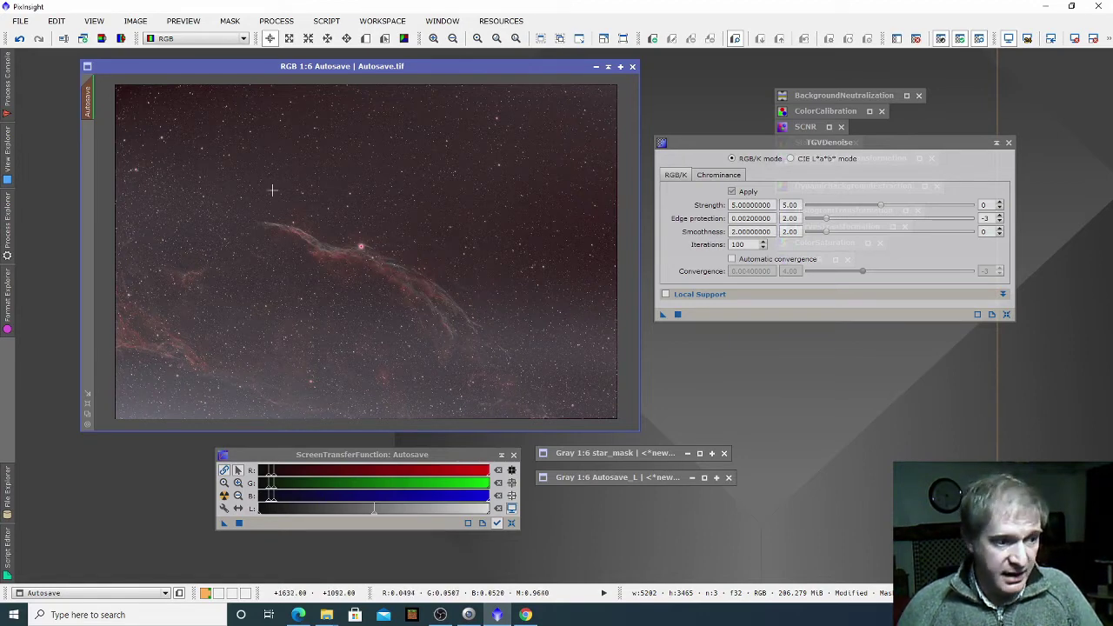
Step: Create a preview of about 678×426 pixels in the dark sky above the nebula and display it
drag(766, 145, 759, 135)
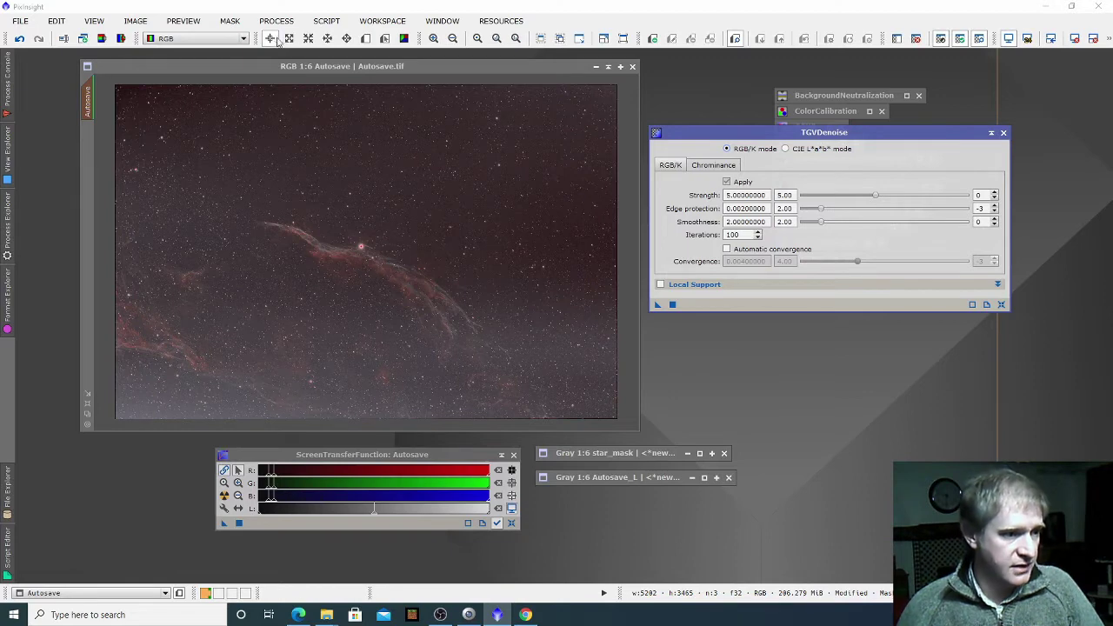
click(365, 38)
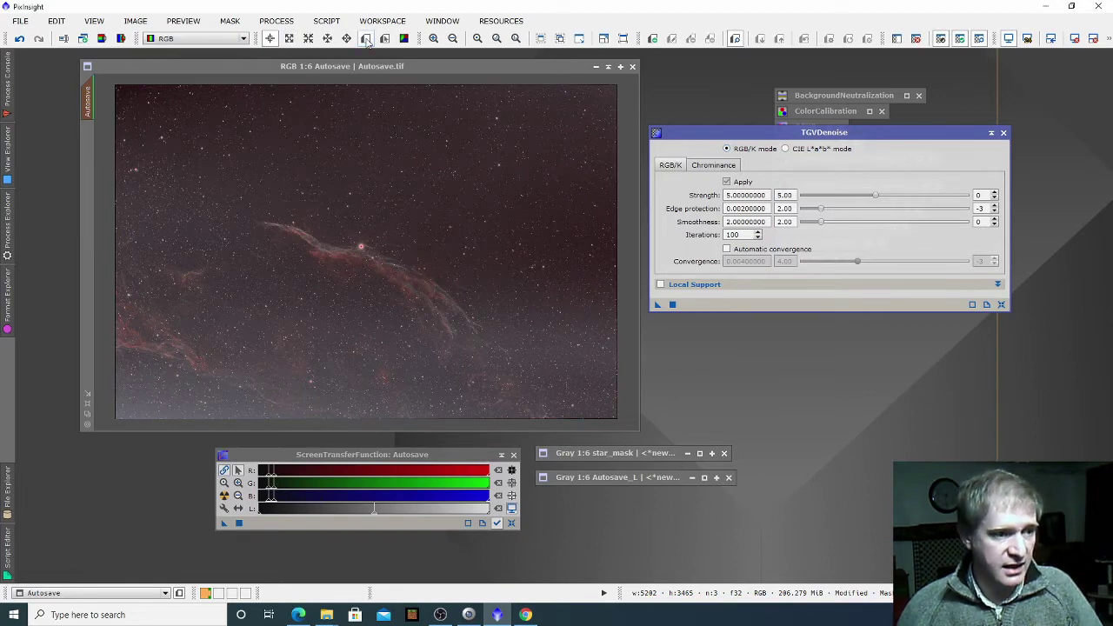
drag(363, 149, 428, 189)
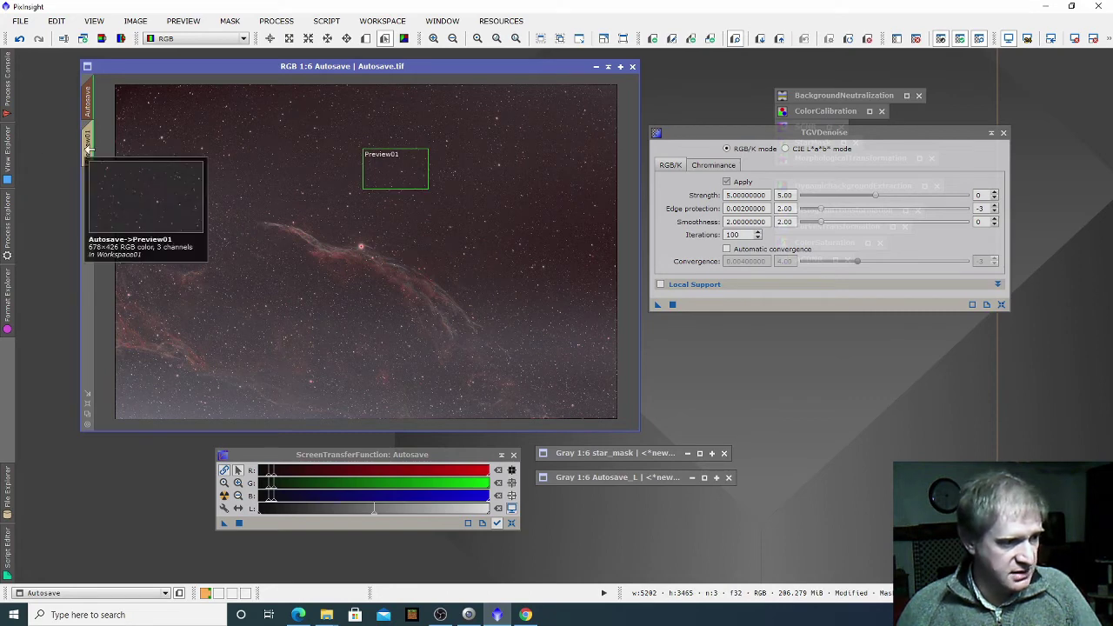
click(87, 148)
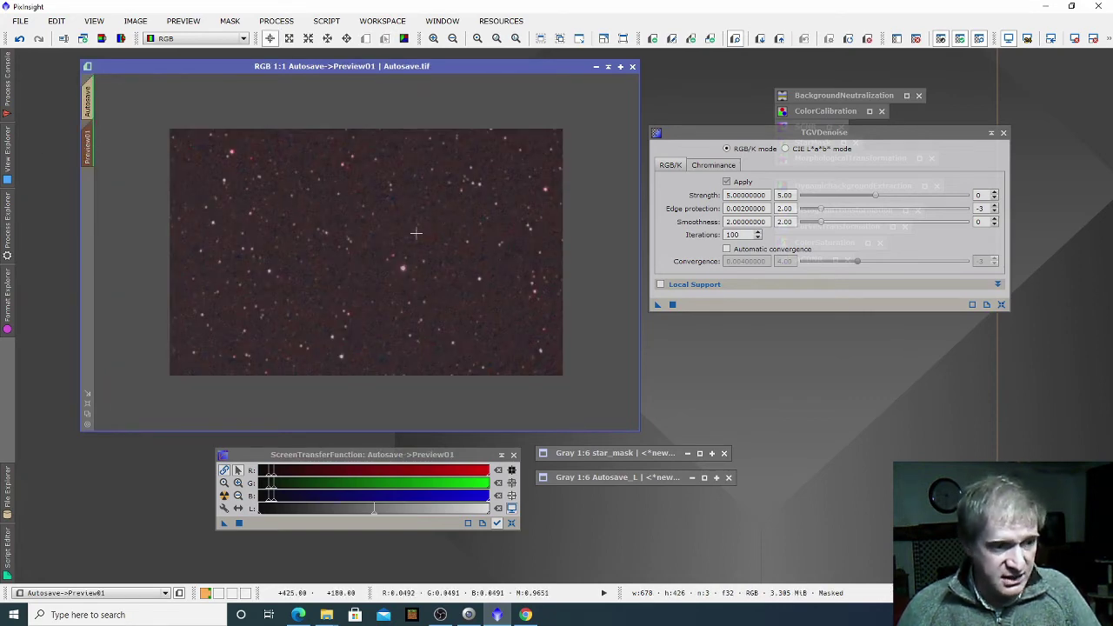
Step: Try TGVDenoise on Preview01 with strength 5.00 and 100 iterations, toggling between before and after and ending with it undone
click(694, 336)
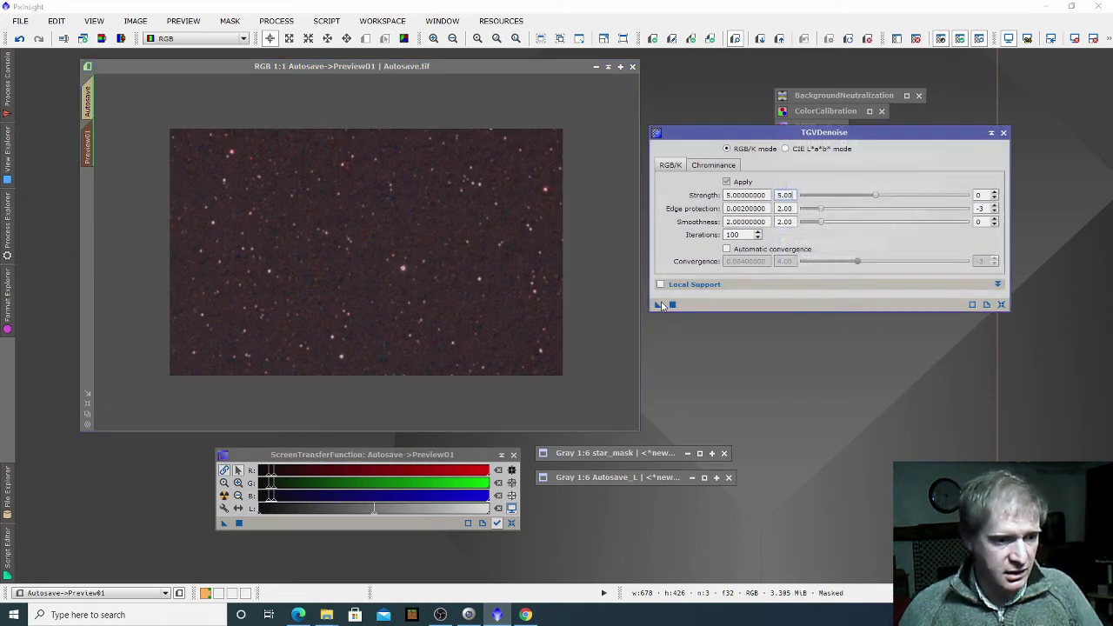
drag(658, 305, 491, 315)
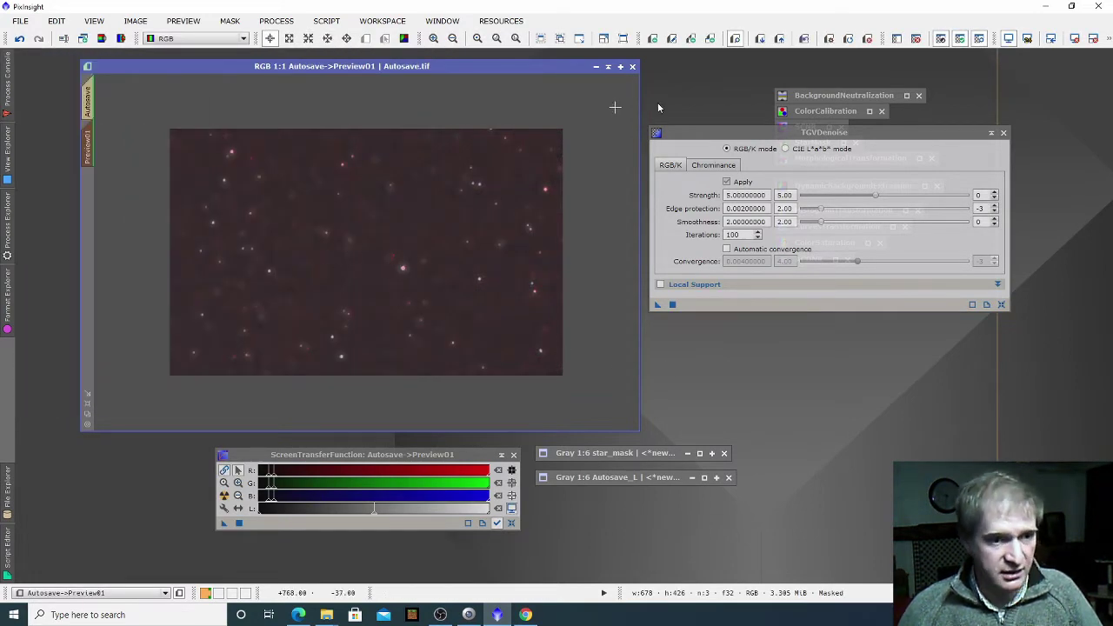
click(805, 41)
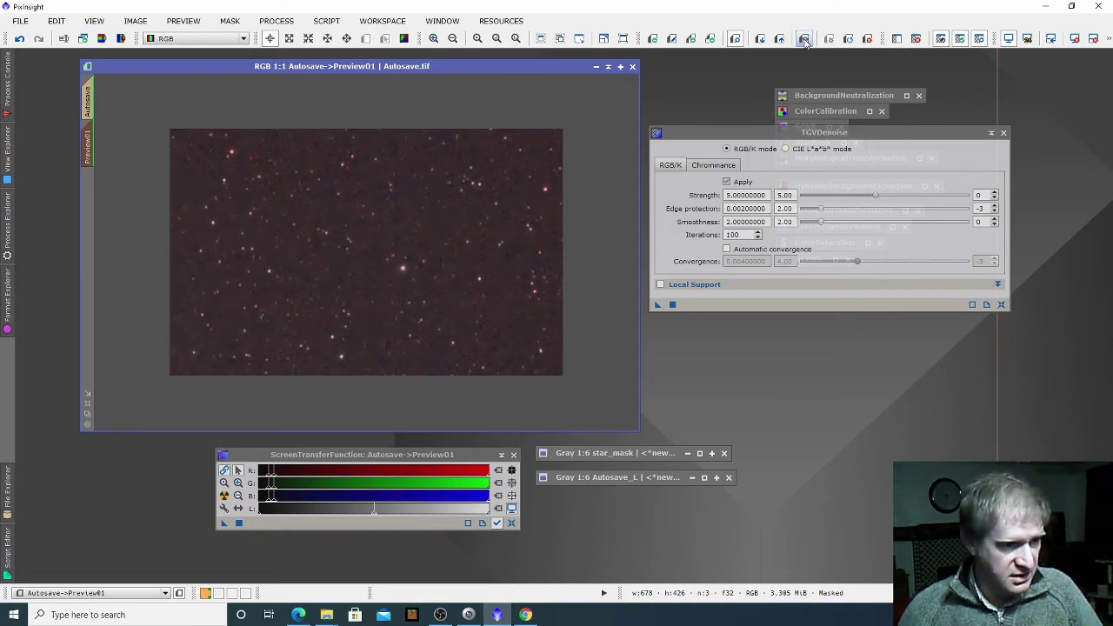
click(805, 41)
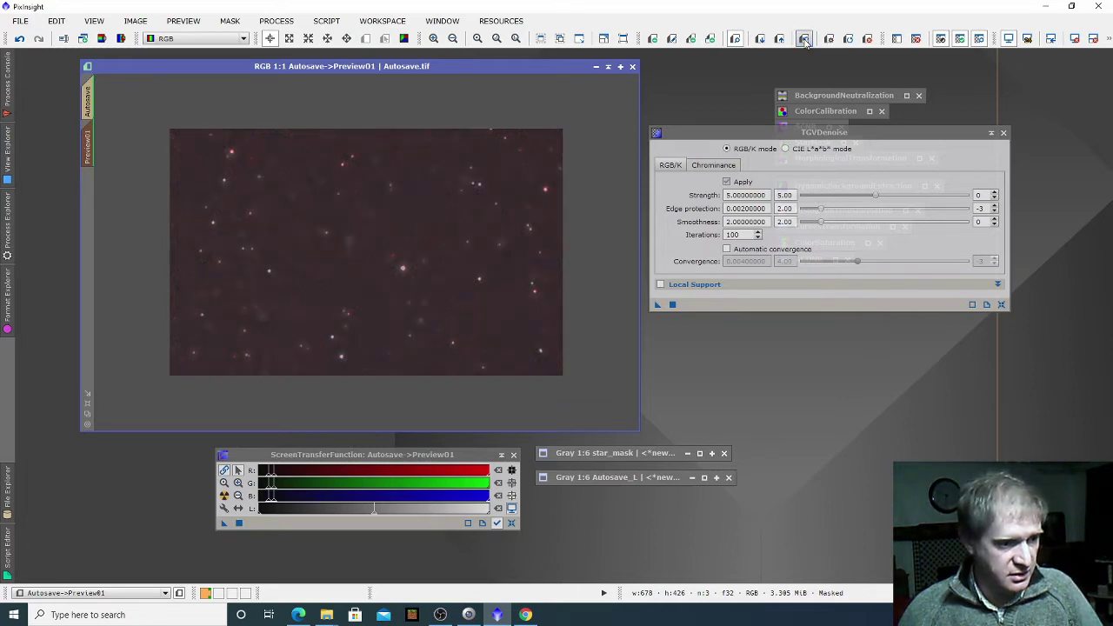
click(805, 40)
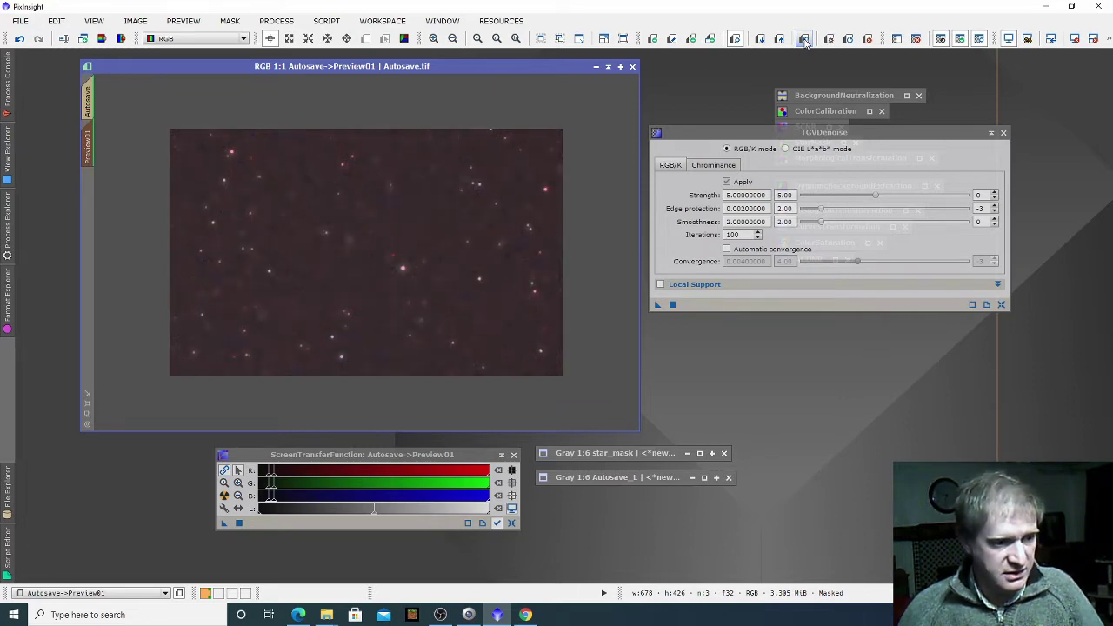
click(806, 41)
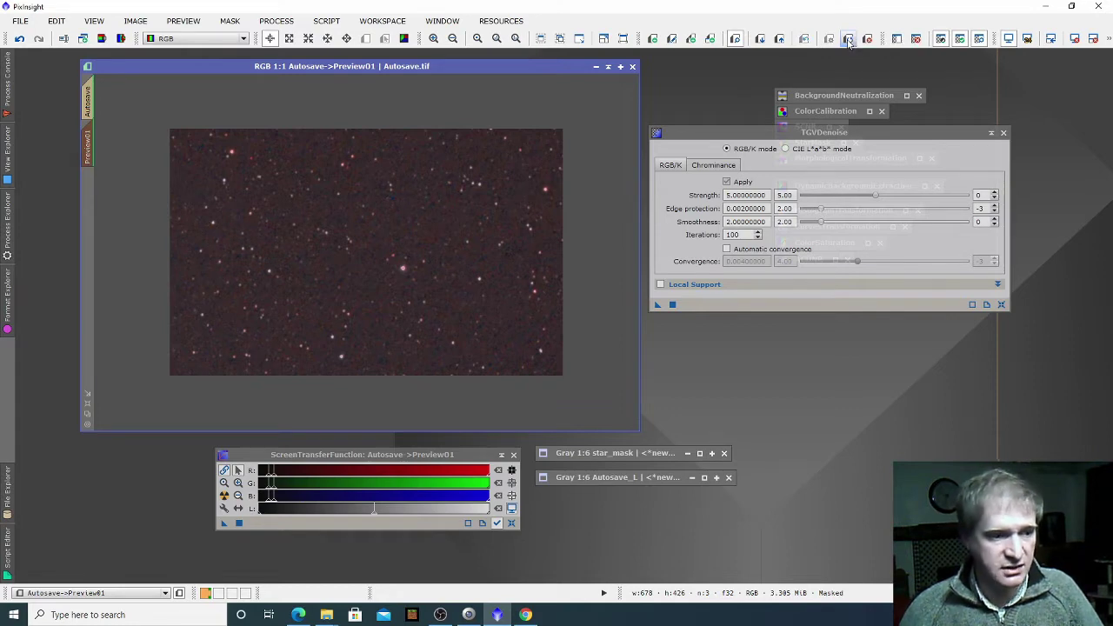
Step: Lower the TGVDenoise strength to 3.25, test it on Preview01 and undo the preview to compare
drag(876, 200, 848, 201)
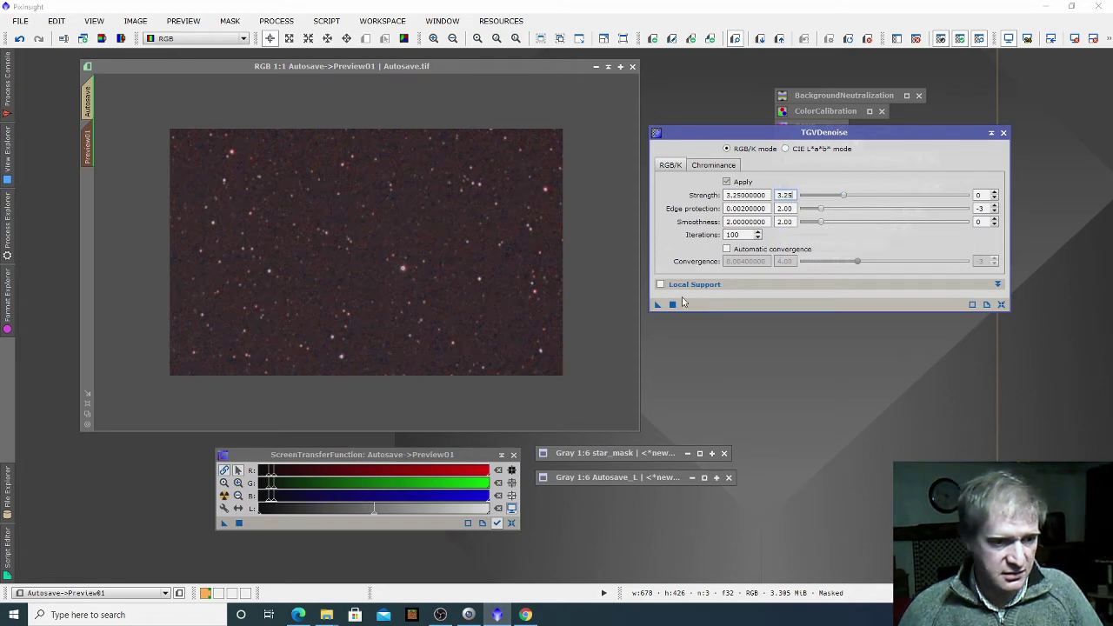
drag(659, 307, 482, 317)
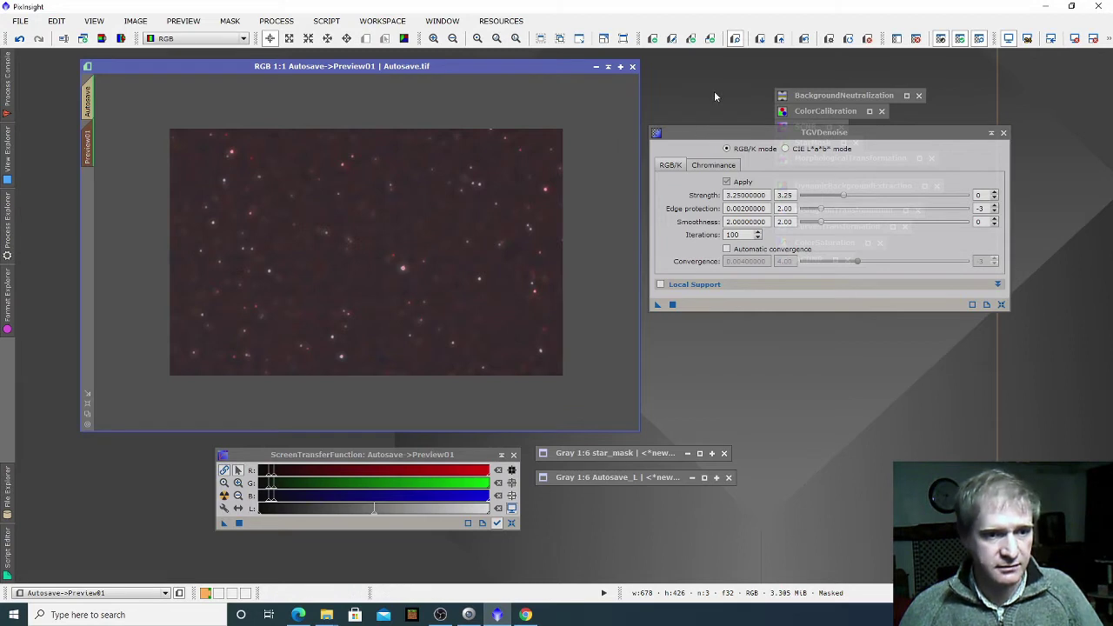
click(805, 38)
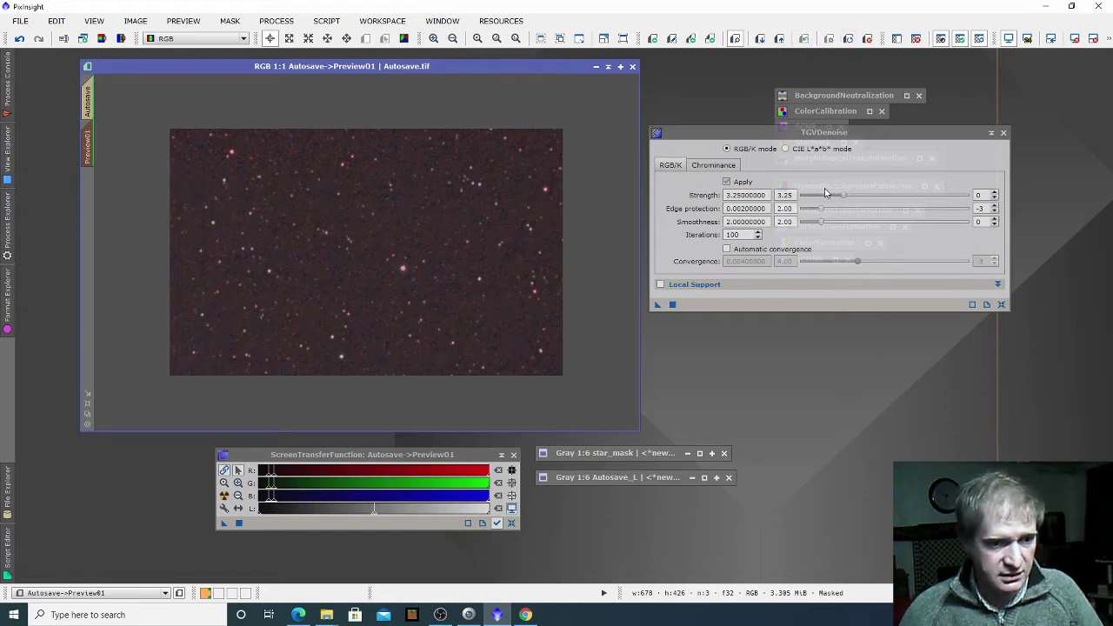
Step: Test TGVDenoise on Preview01 at strength 2.40, undo it, and test it again at strength 0.20
drag(843, 199, 829, 200)
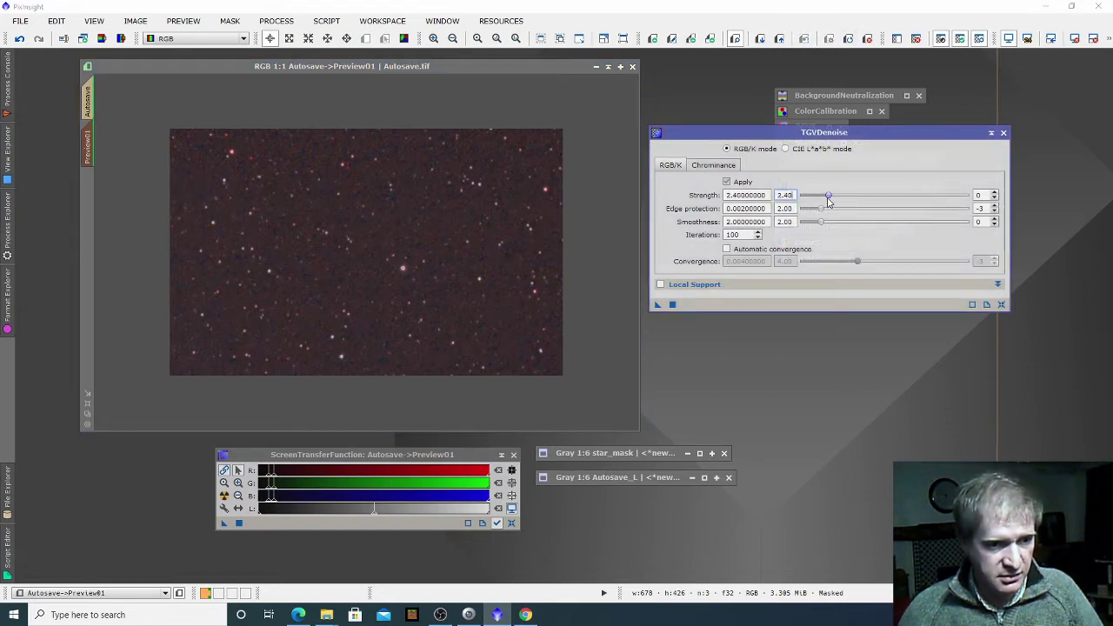
click(659, 305)
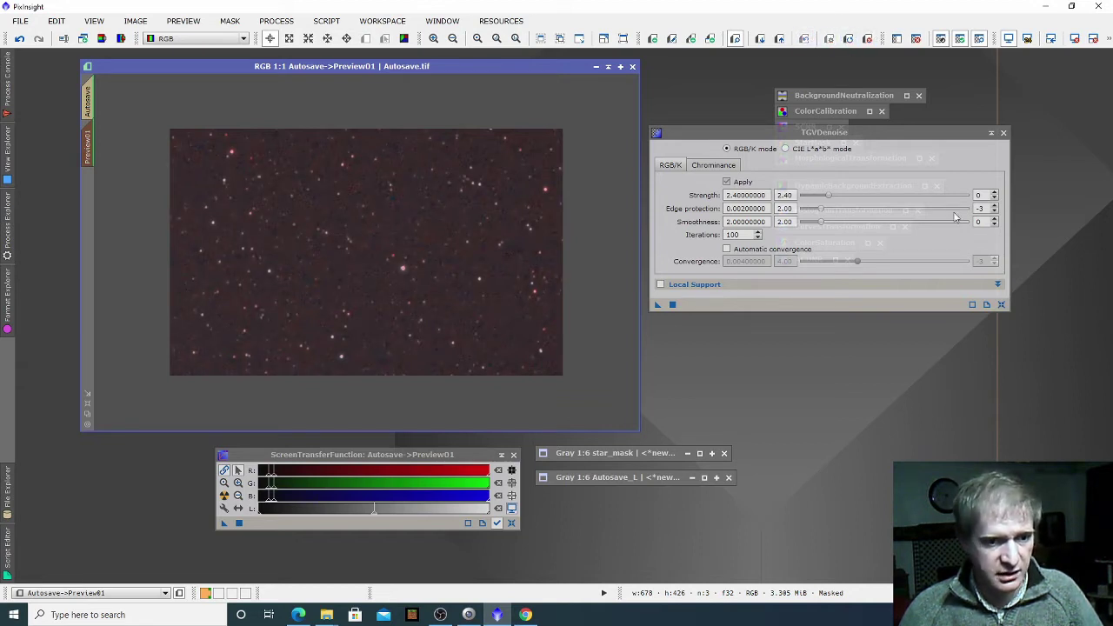
click(995, 199)
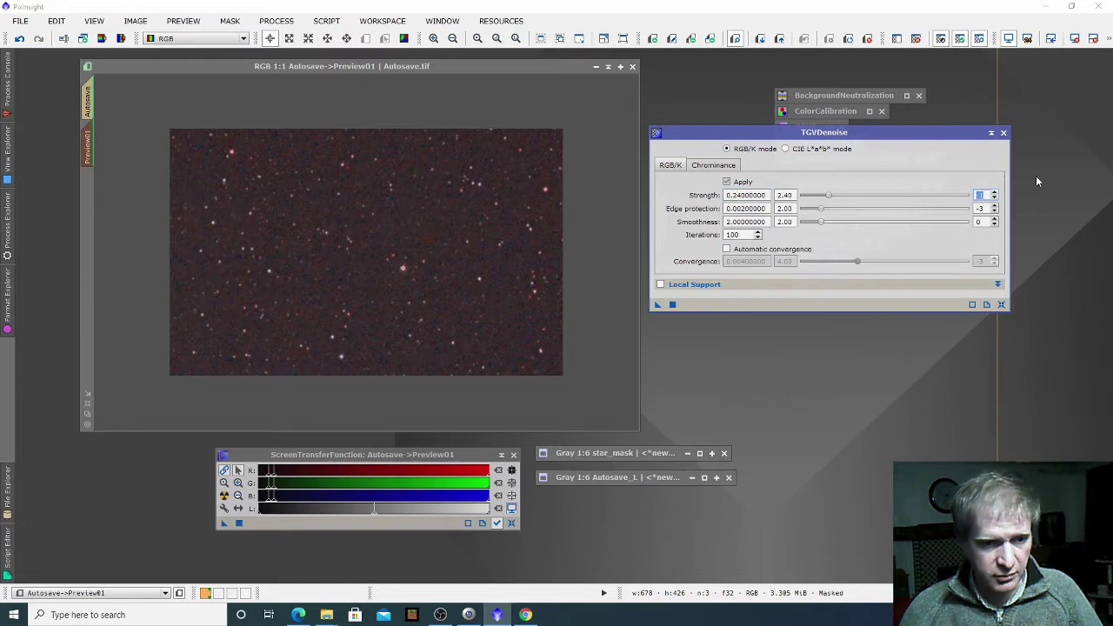
click(996, 193)
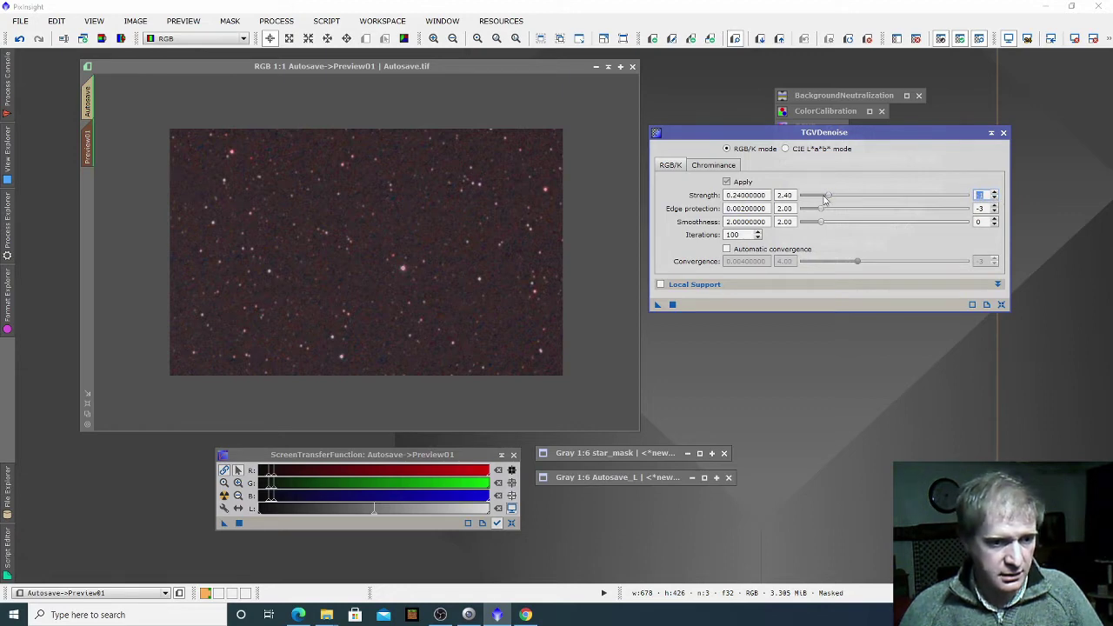
drag(830, 198, 828, 199)
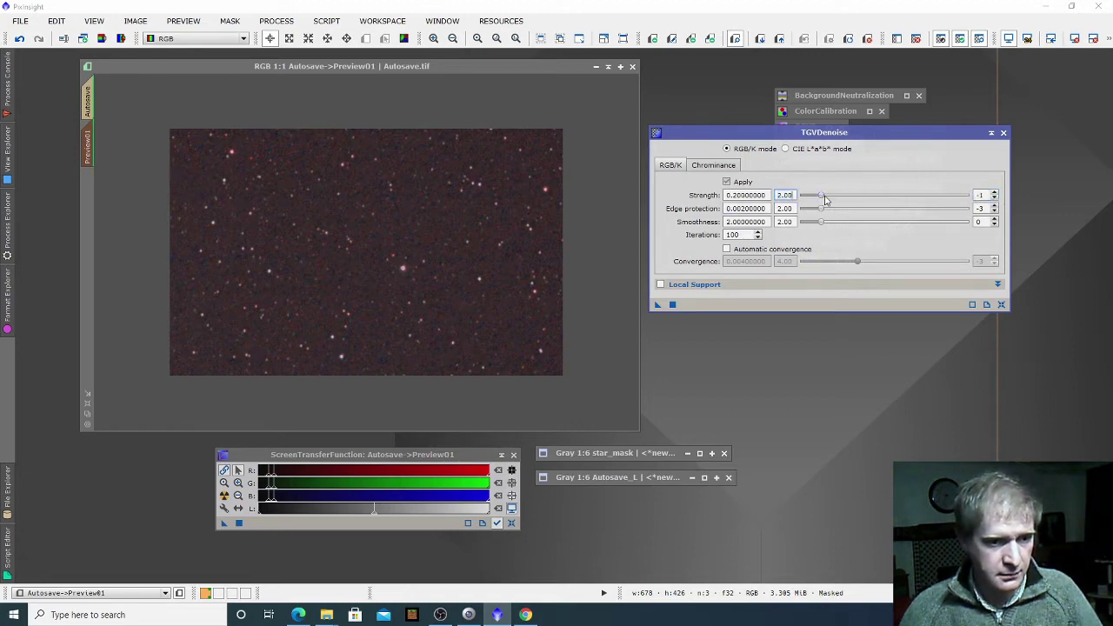
click(659, 305)
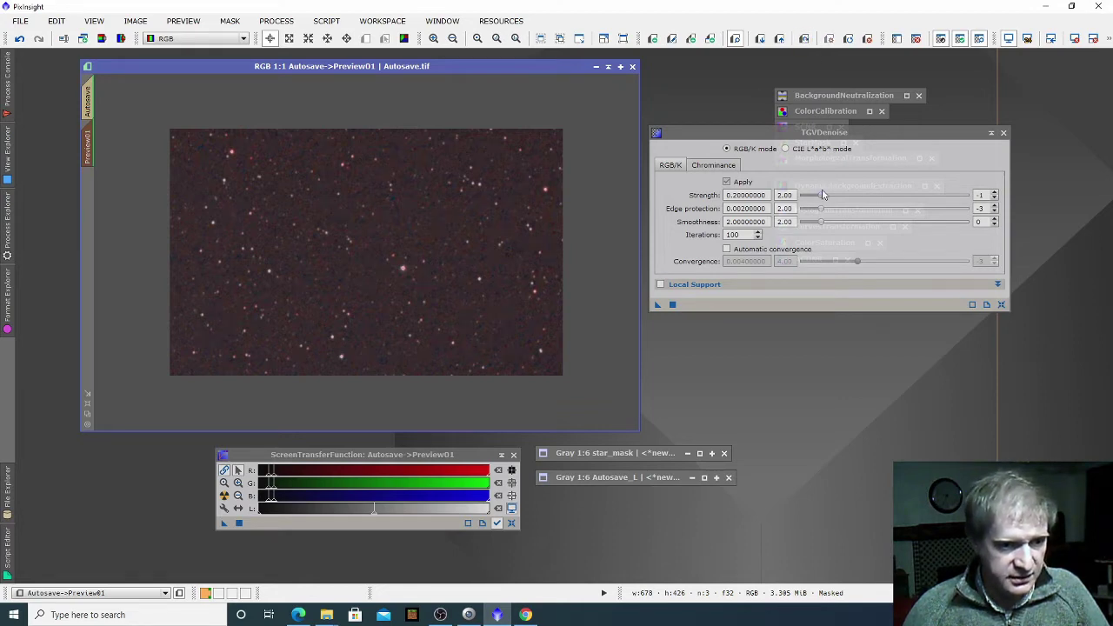
Step: Raise the TGVDenoise strength to 0.30 and apply it to Preview01
drag(822, 200, 829, 199)
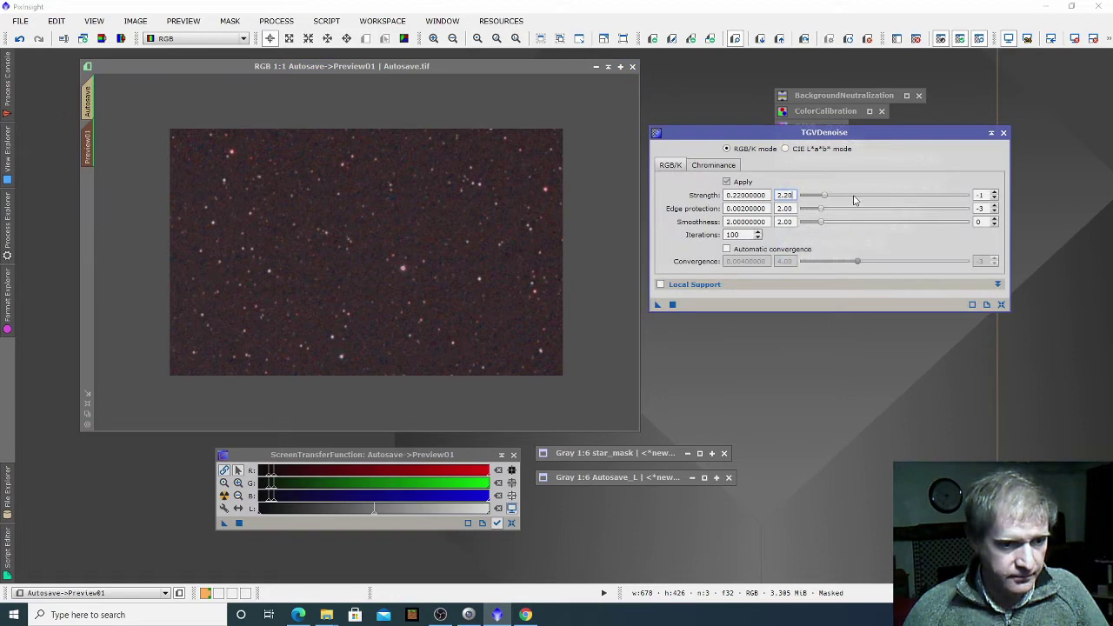
drag(834, 199, 840, 199)
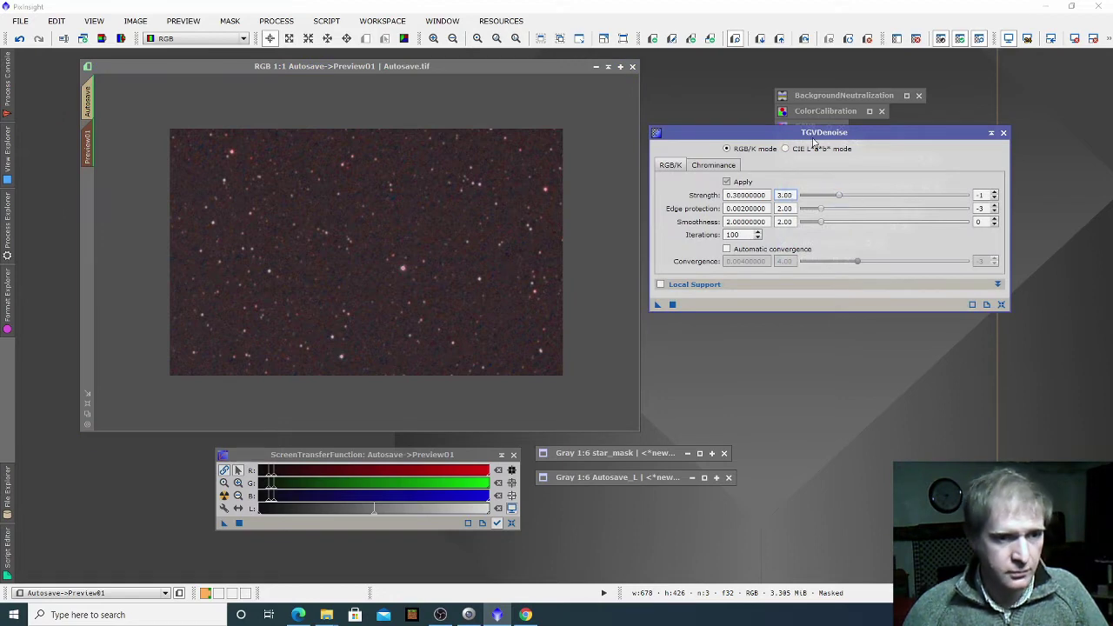
drag(659, 301, 468, 311)
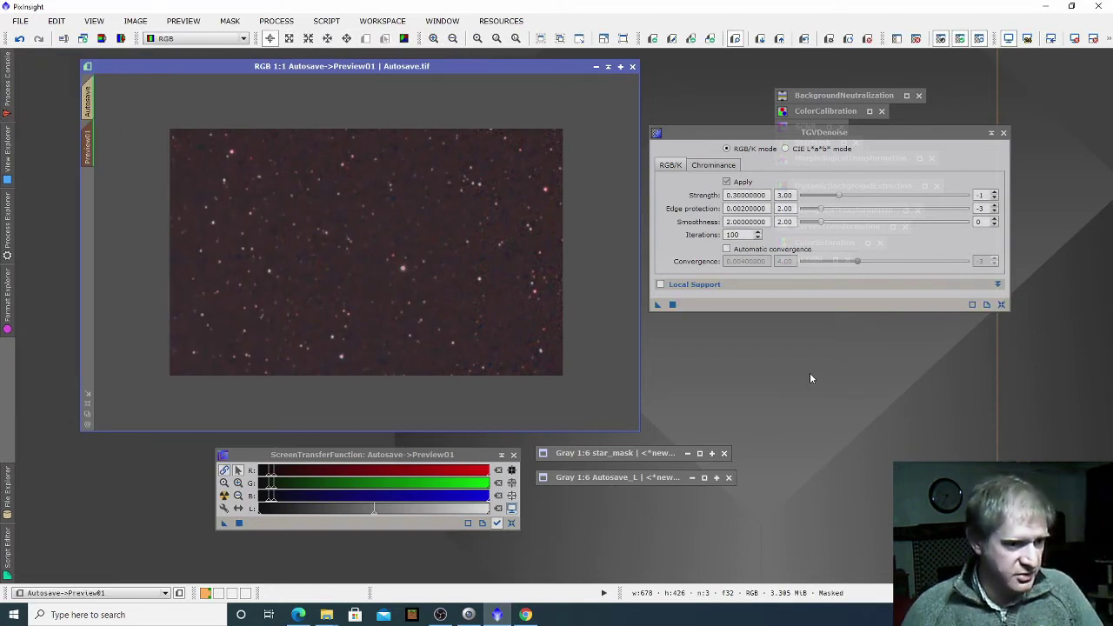
Step: Delete all previews and apply TGVDenoise with strength 0.30 to the full Autosave image
mouse_move(90, 150)
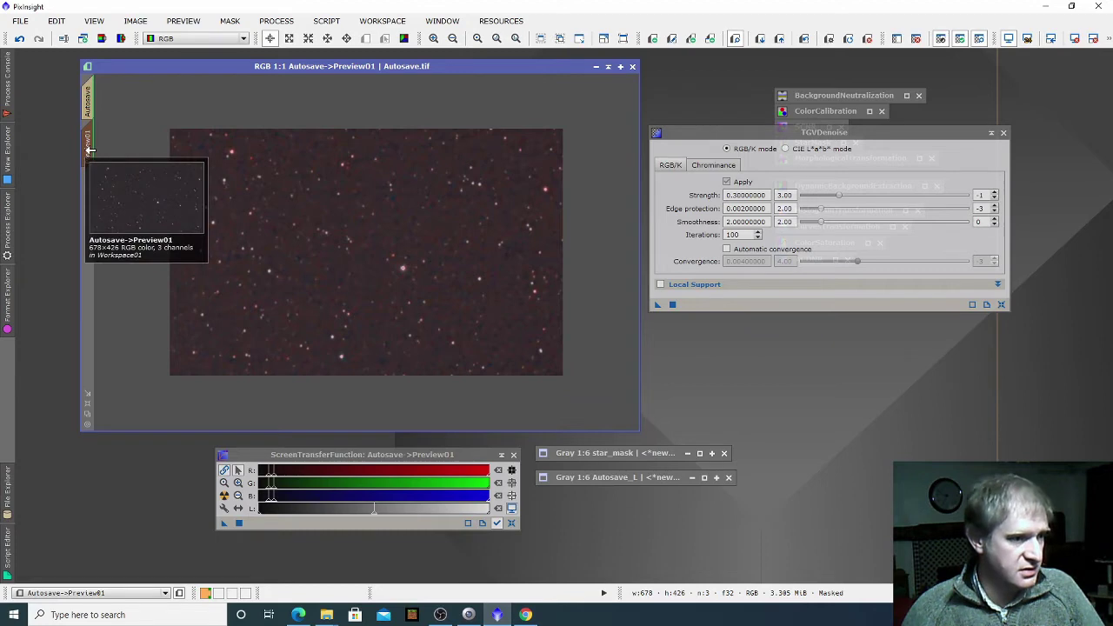
click(232, 21)
mouse_move(287, 23)
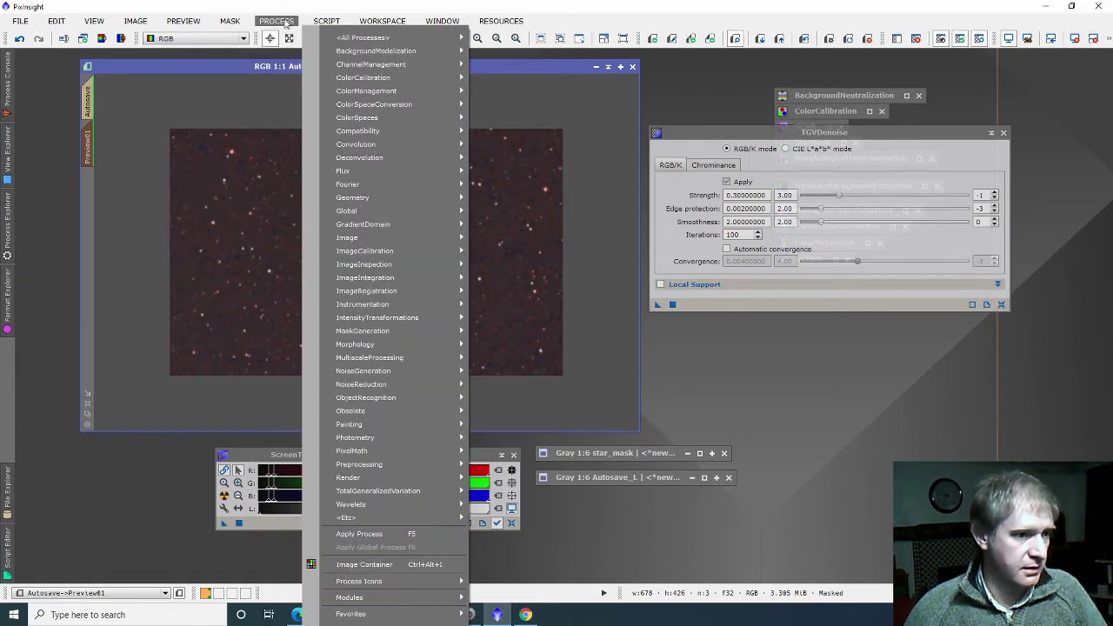
mouse_move(190, 26)
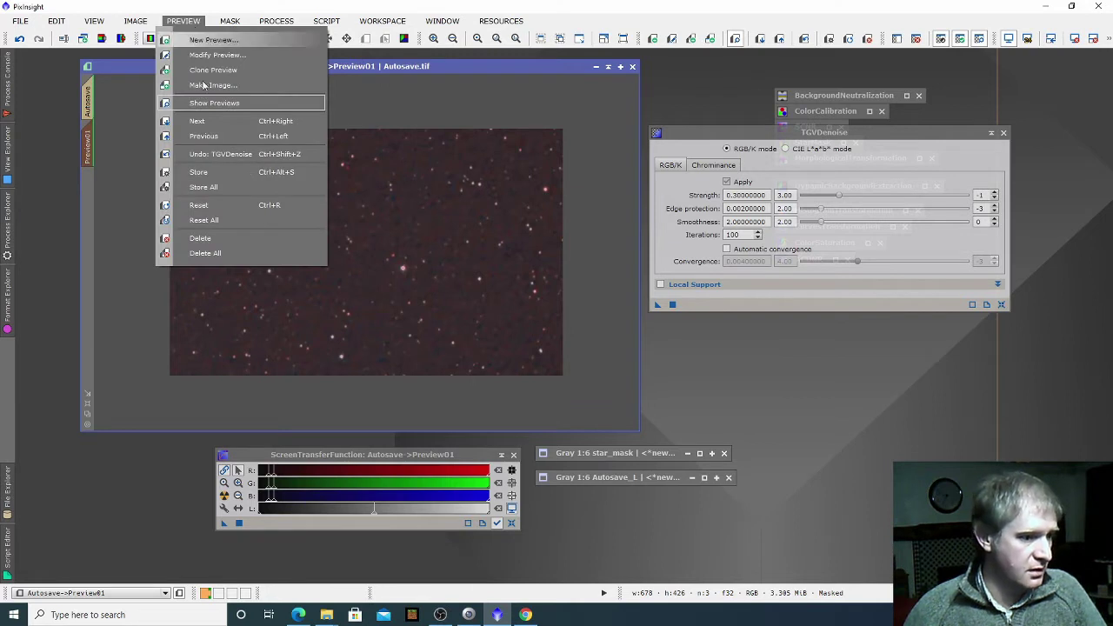
click(209, 254)
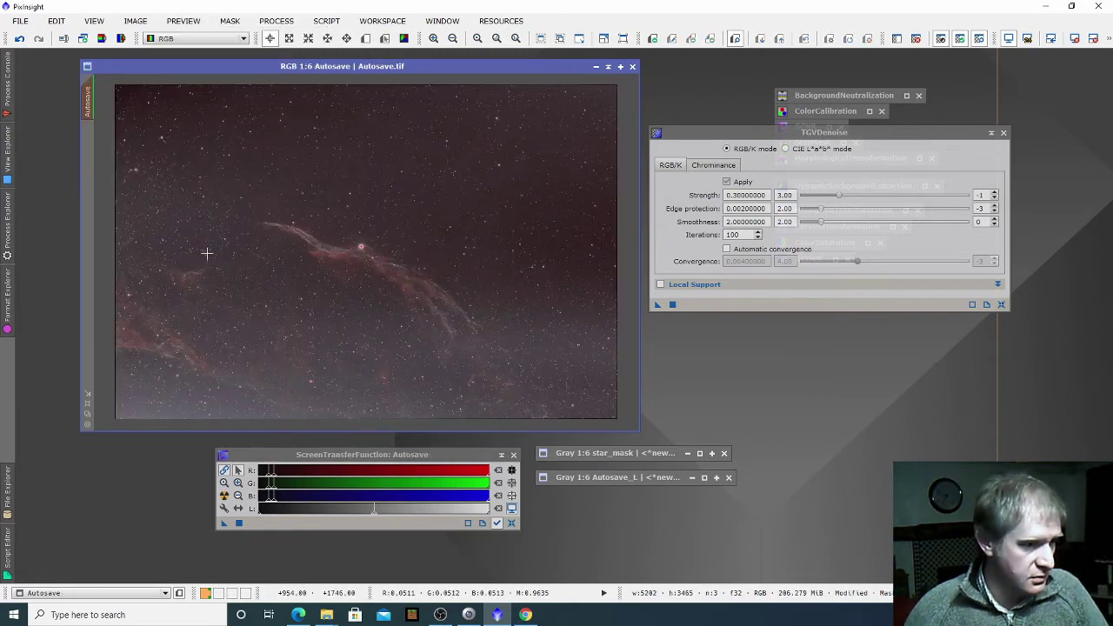
drag(657, 305, 489, 255)
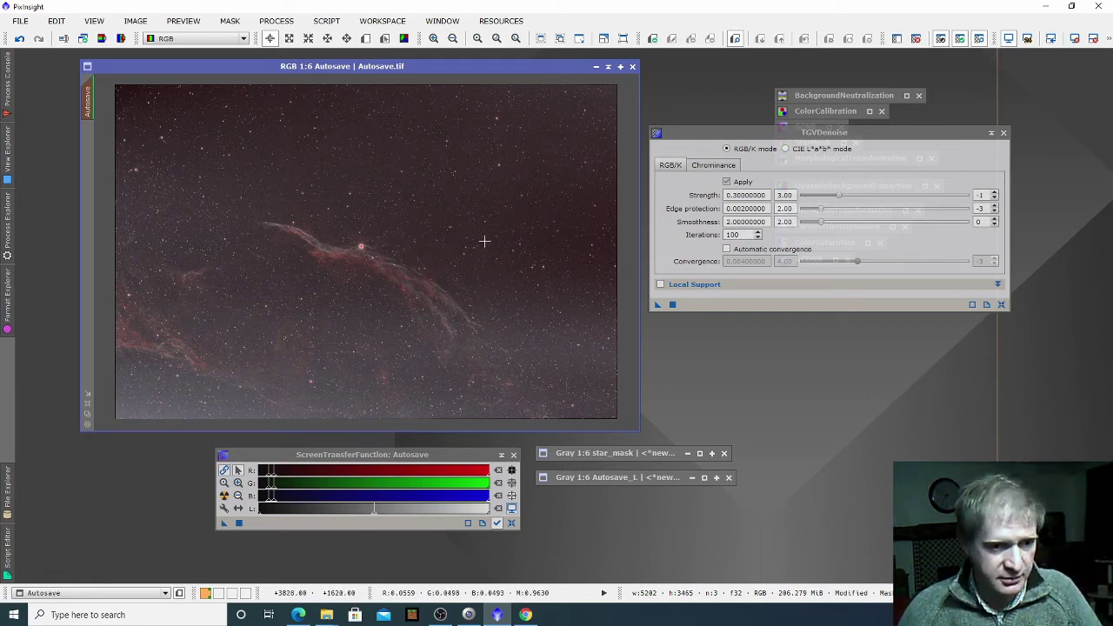
Step: Collapse the TGVDenoise window and remove the mask from Autosave
click(992, 134)
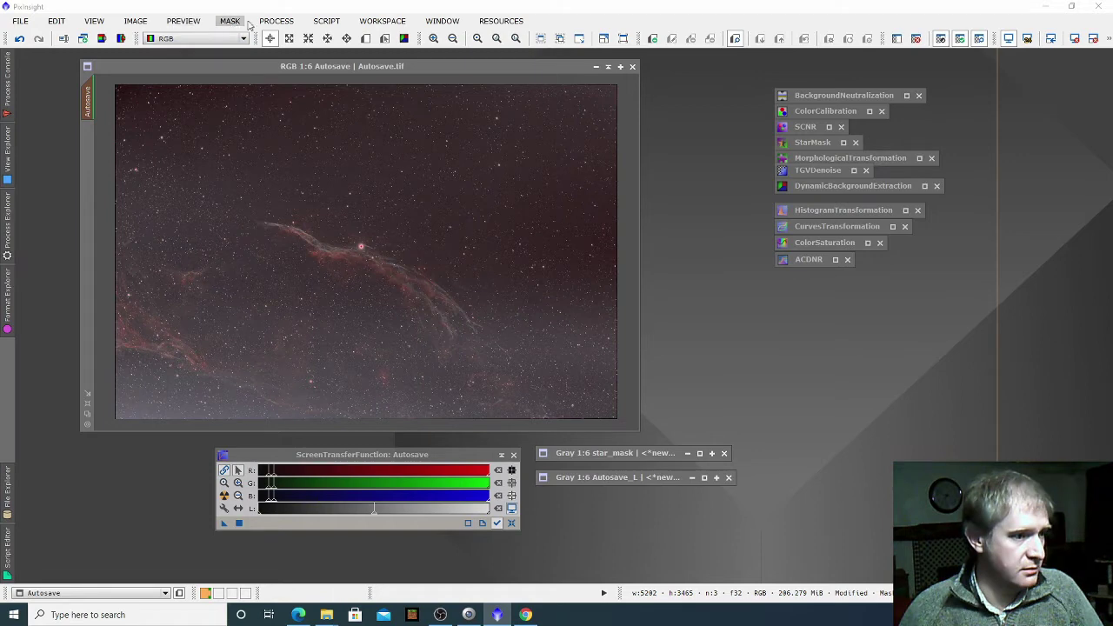
click(241, 25)
click(250, 53)
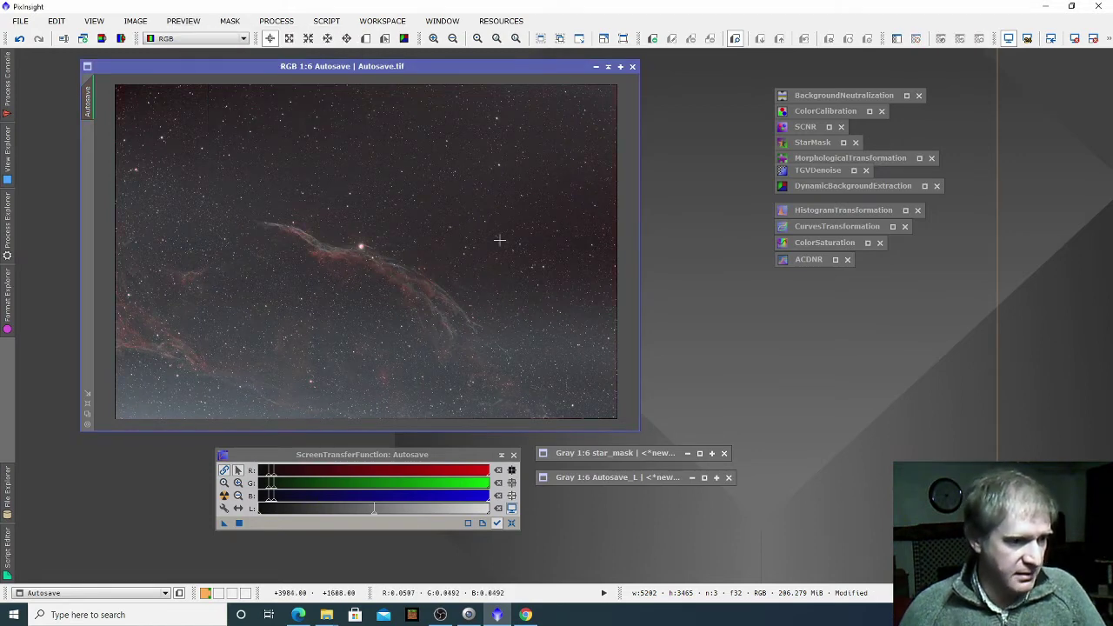
Step: Examine the denoised nebula filaments and sky around the bright star at 1:1 scale, then return to the whole image
click(434, 39)
click(434, 40)
click(434, 40)
click(434, 39)
click(434, 39)
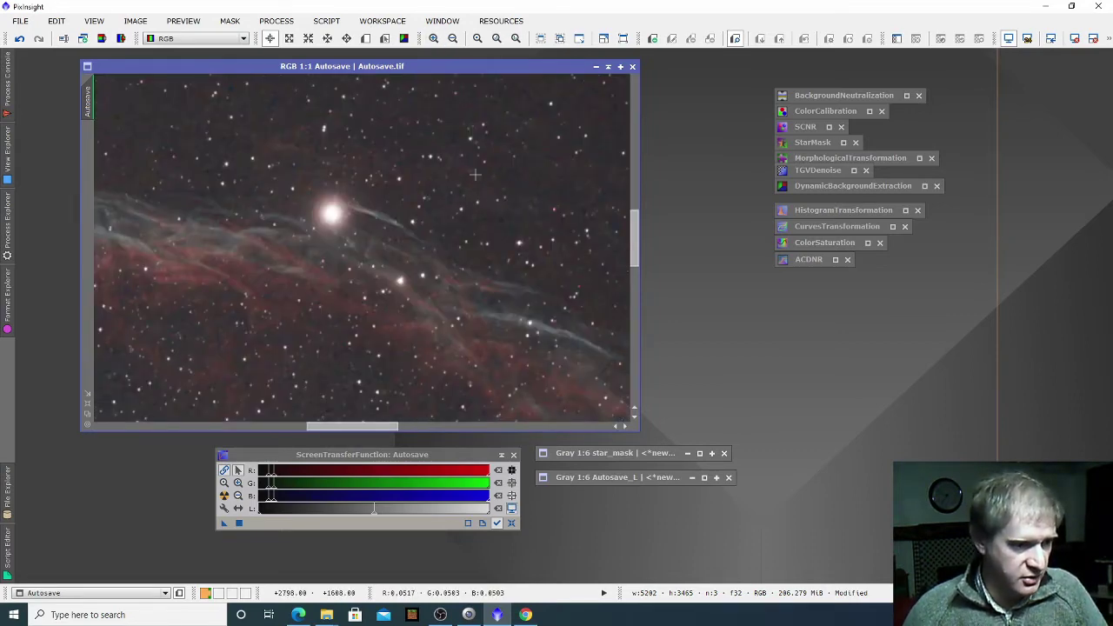
click(452, 39)
click(452, 40)
click(452, 39)
click(452, 39)
click(452, 39)
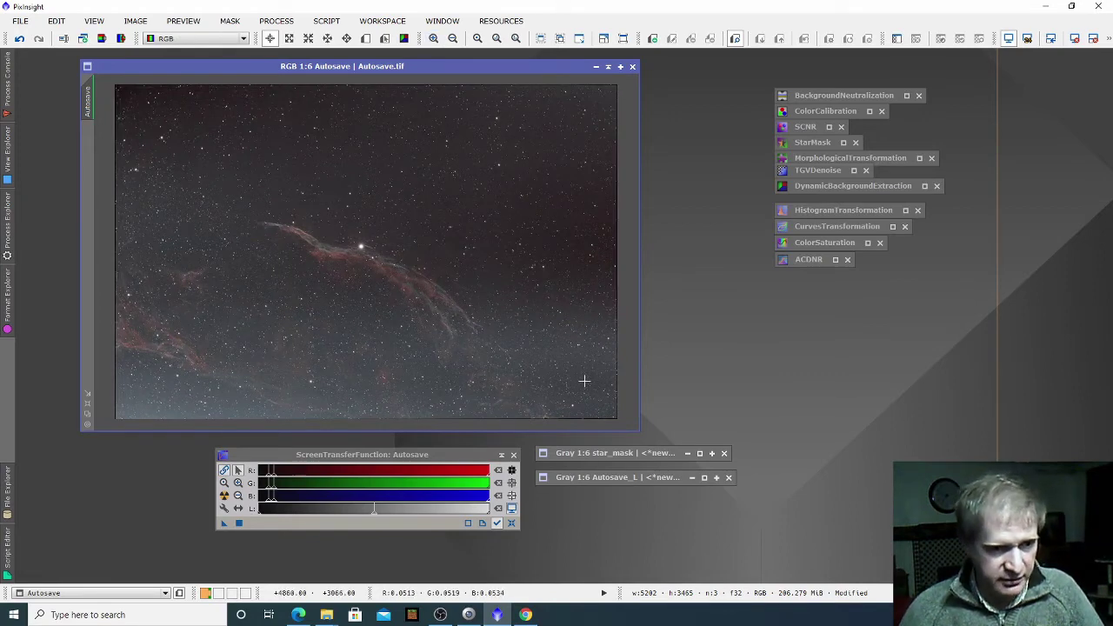
Step: Start DynamicBackgroundExtraction on Autosave, show its first set of model parameters, and generate background samples with 10 per row
click(854, 186)
double_click(854, 187)
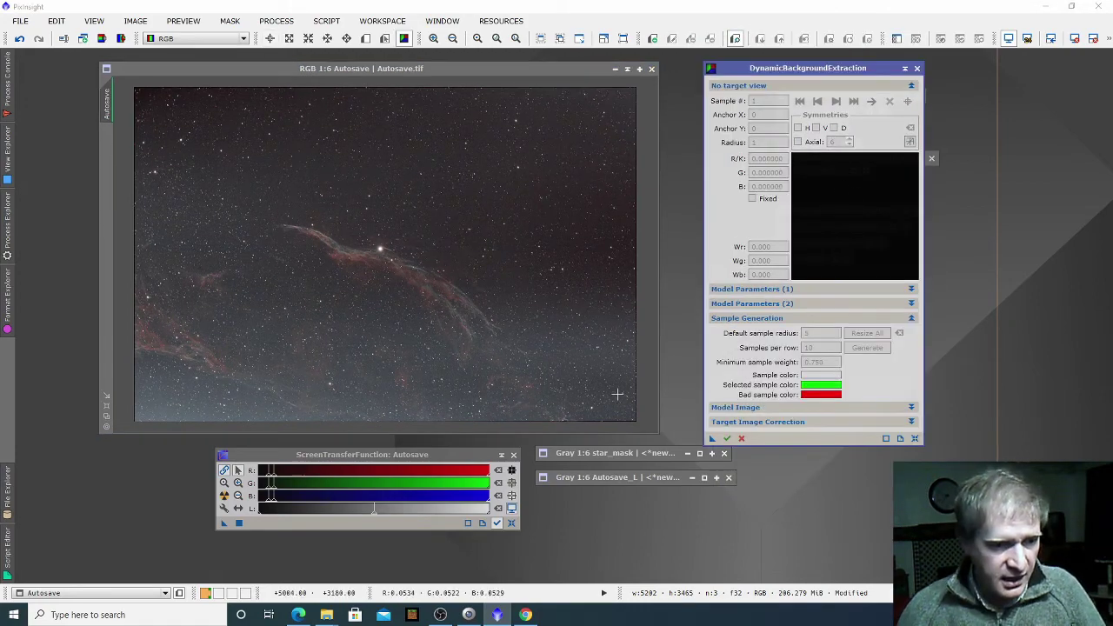
click(485, 279)
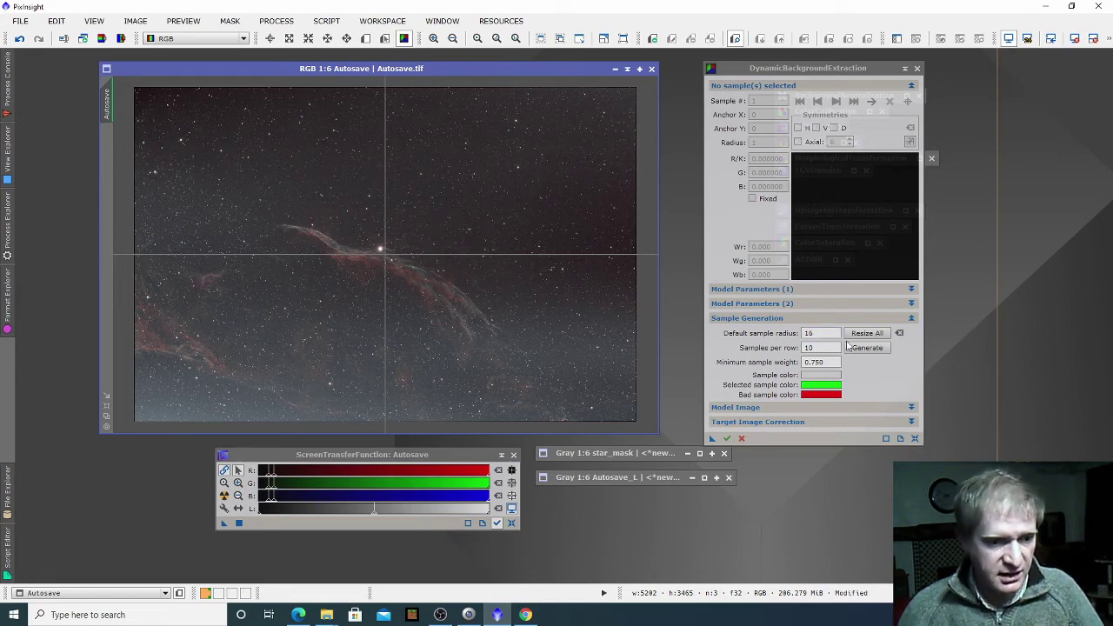
click(911, 296)
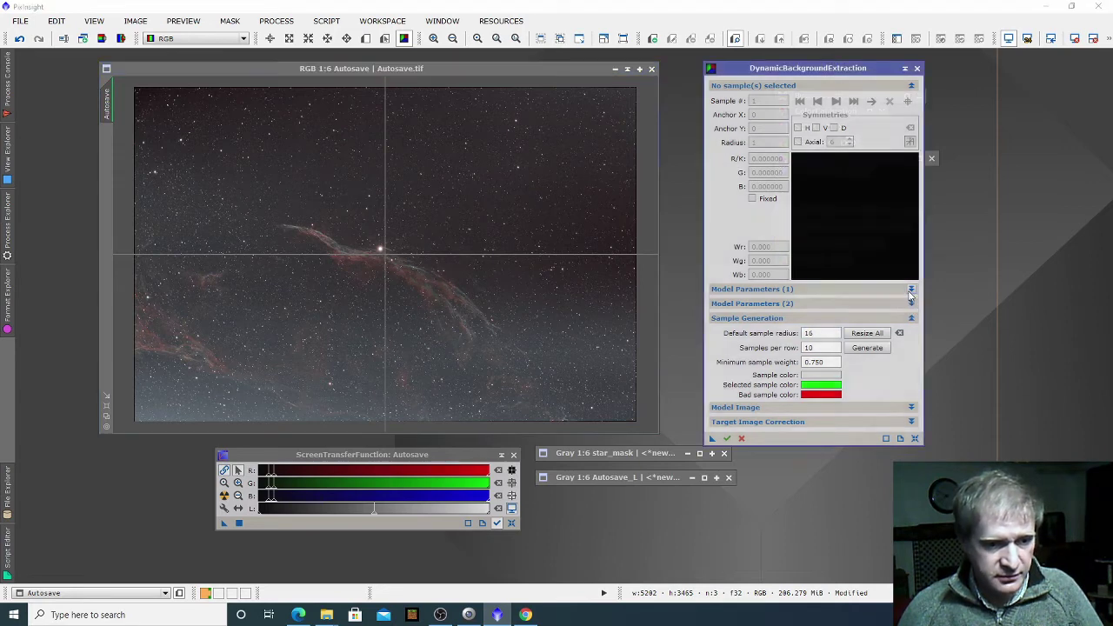
click(910, 292)
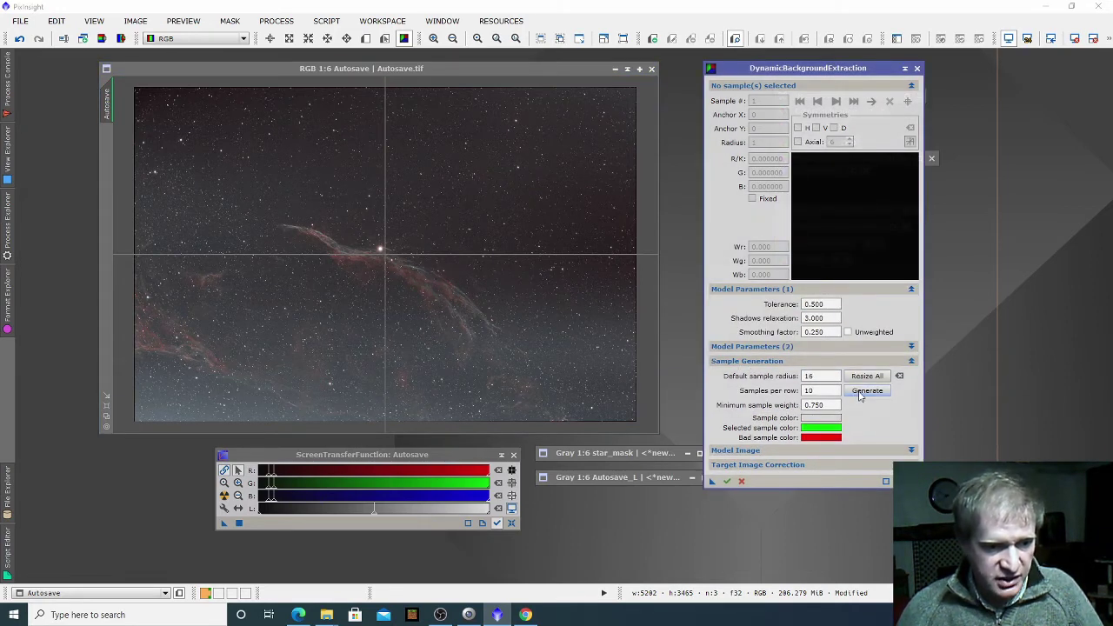
click(861, 393)
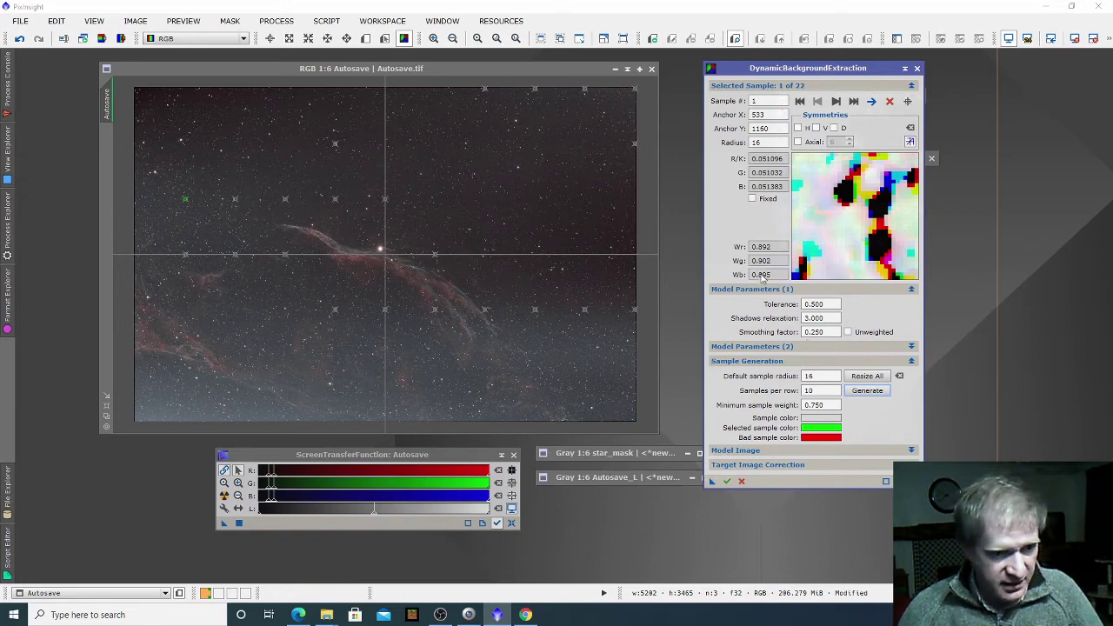
Step: Set the background extraction tolerance to 2.500 and regenerate the samples
click(815, 305)
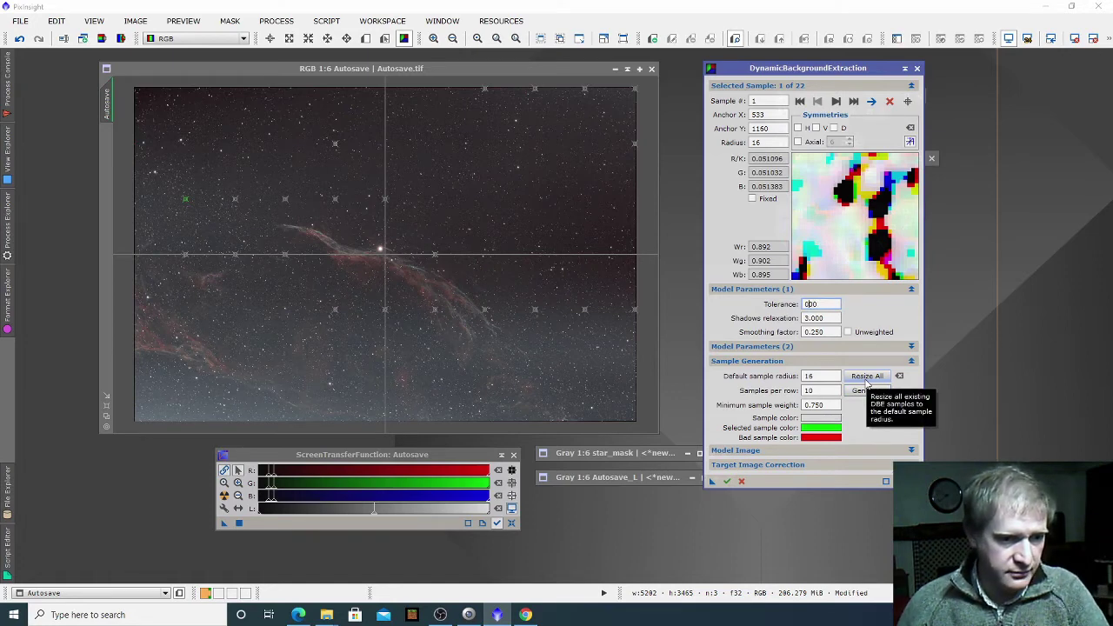
text(2.5)
click(874, 391)
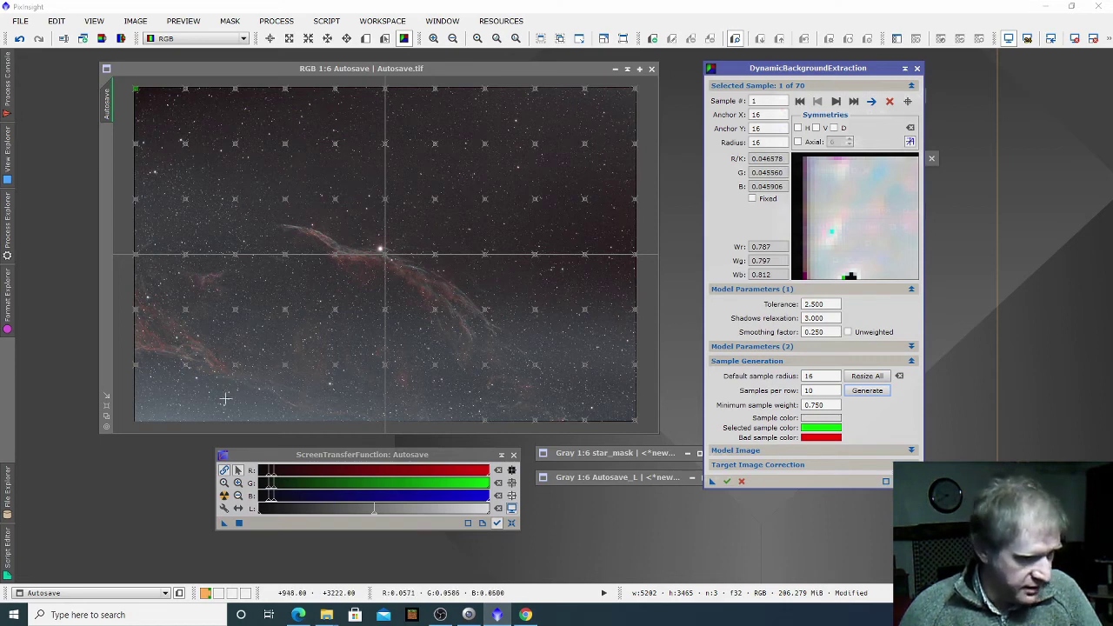
Step: Increase the samples per row to 15 and regenerate the background samples
click(822, 304)
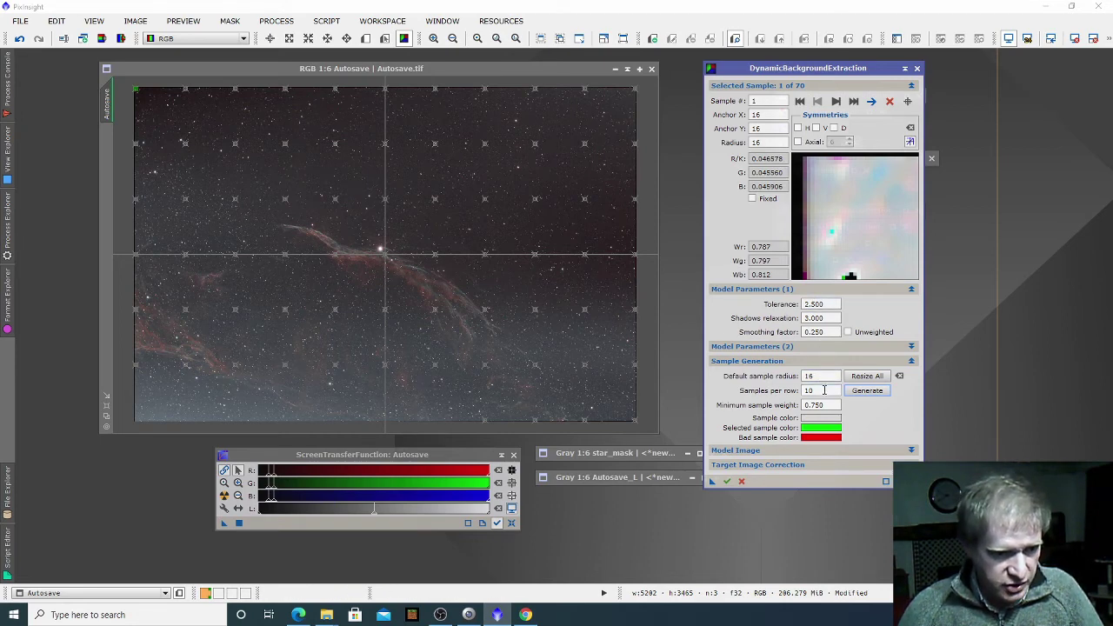
double_click(818, 391)
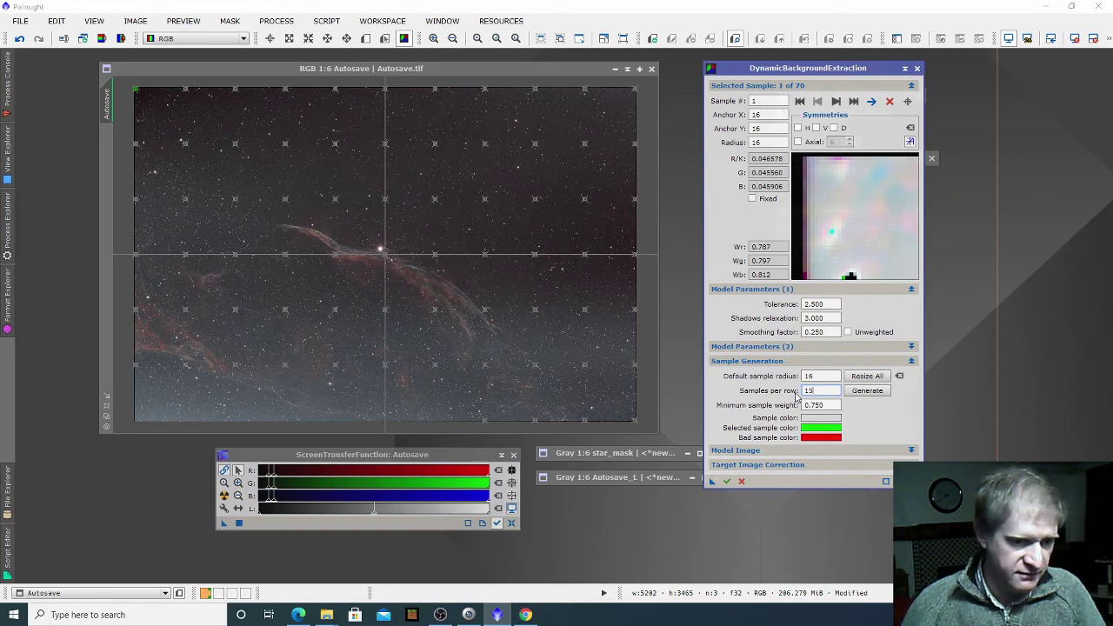
click(863, 393)
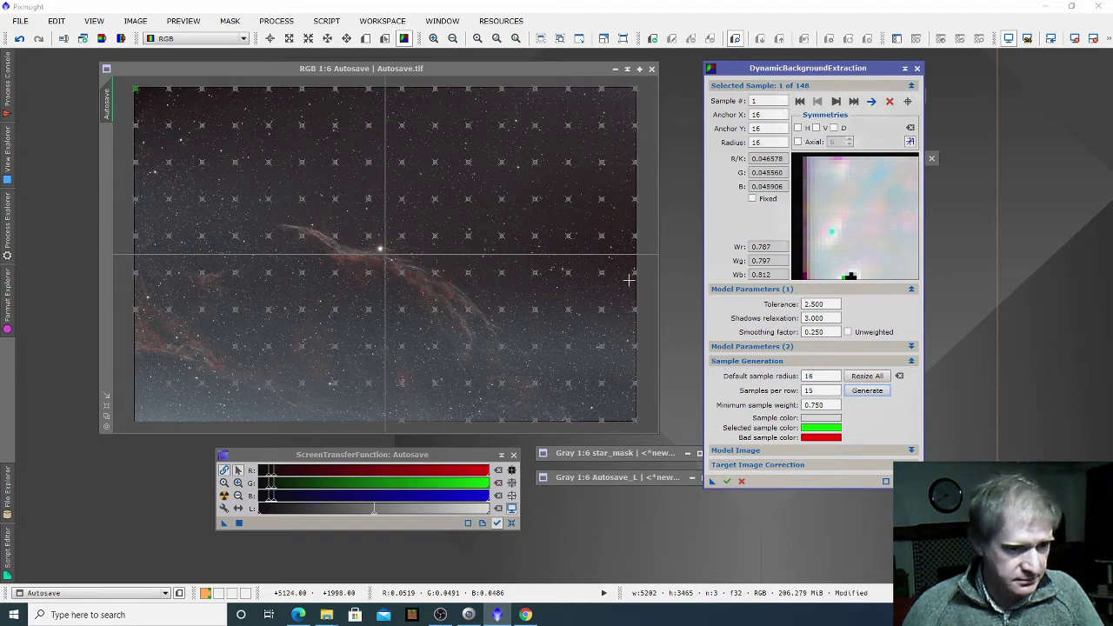
Step: Raise the model tolerance to 3.000 and regenerate the background samples
click(815, 303)
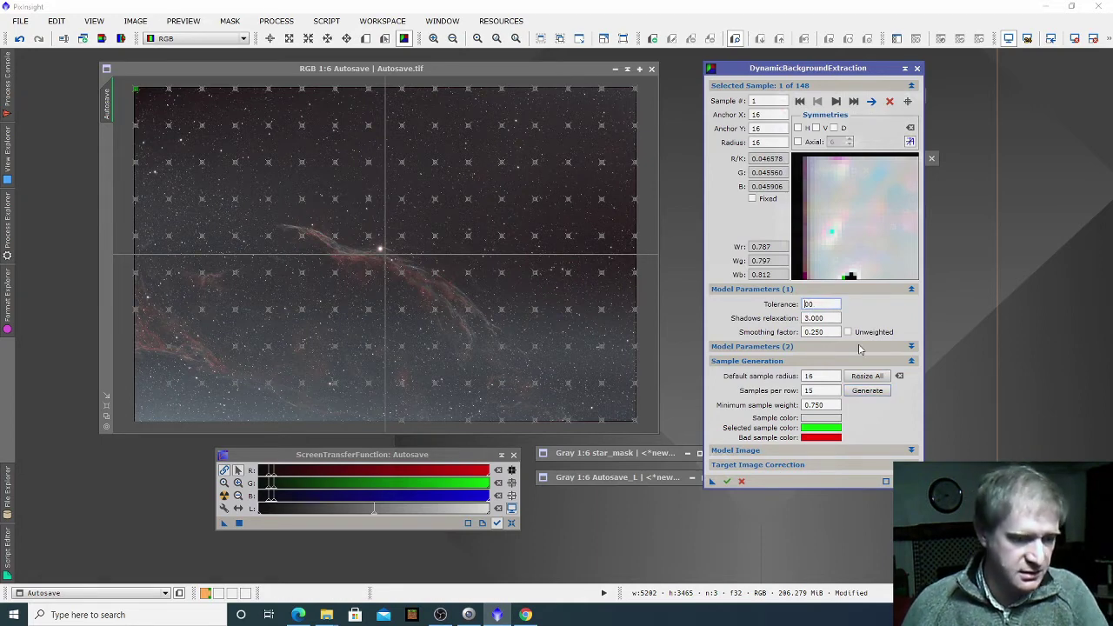
text(3.000)
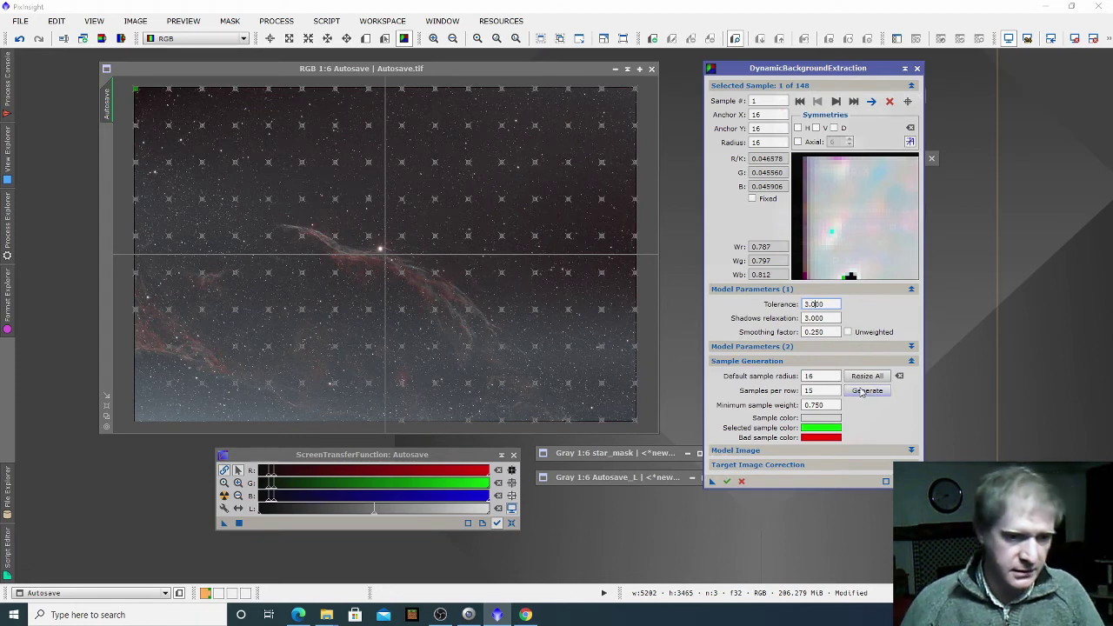
click(859, 393)
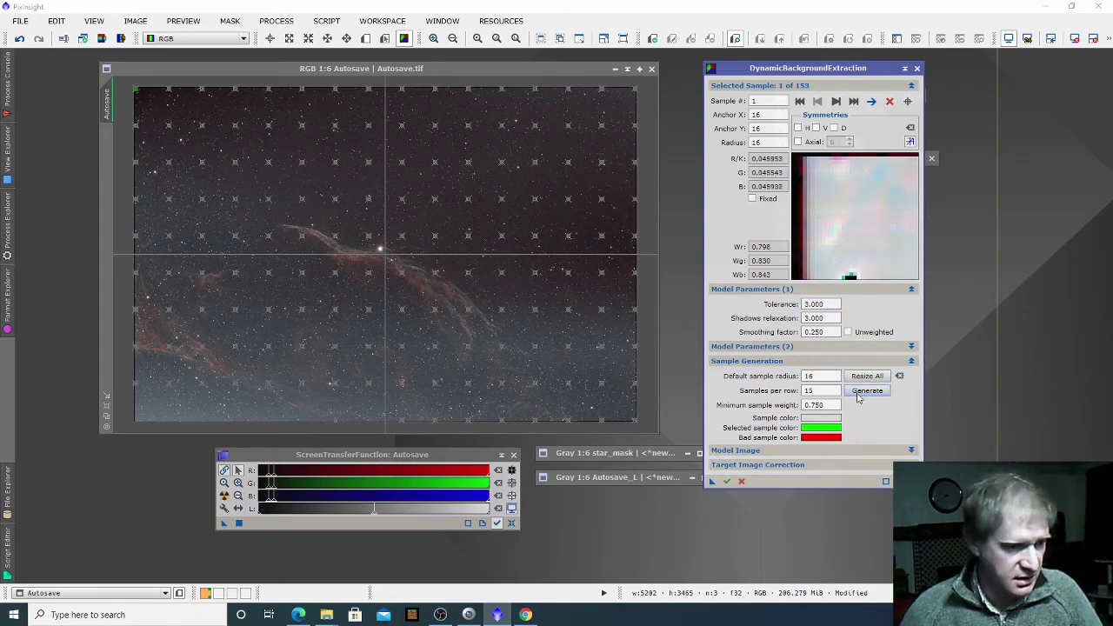
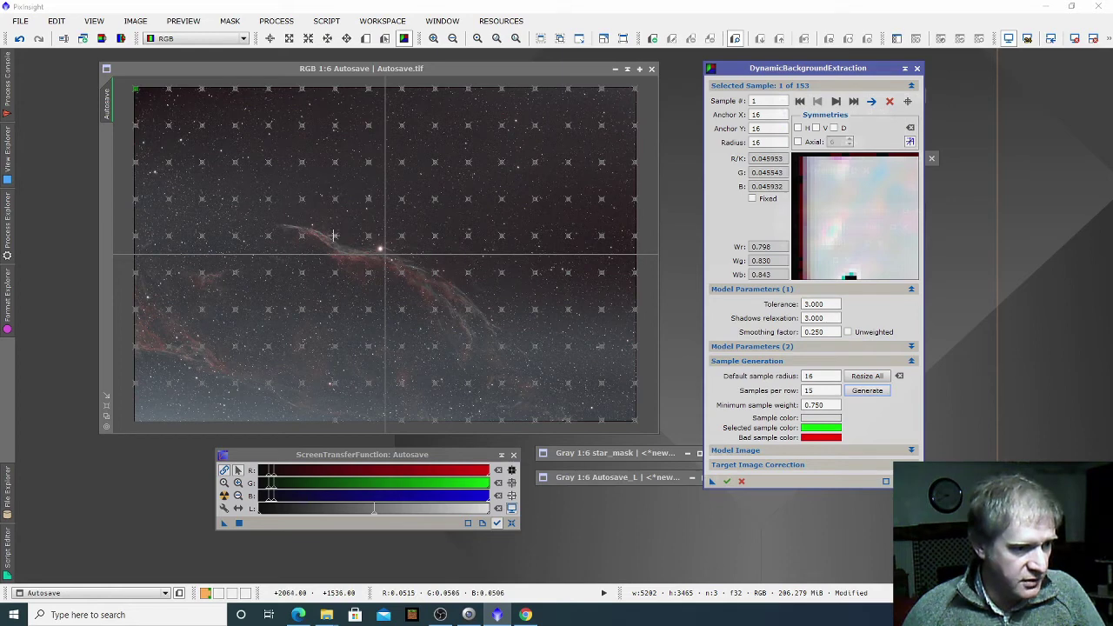
Step: Move the background samples near the filament's upper end onto dark sky, and delete one sample just below the filament
drag(336, 240, 340, 222)
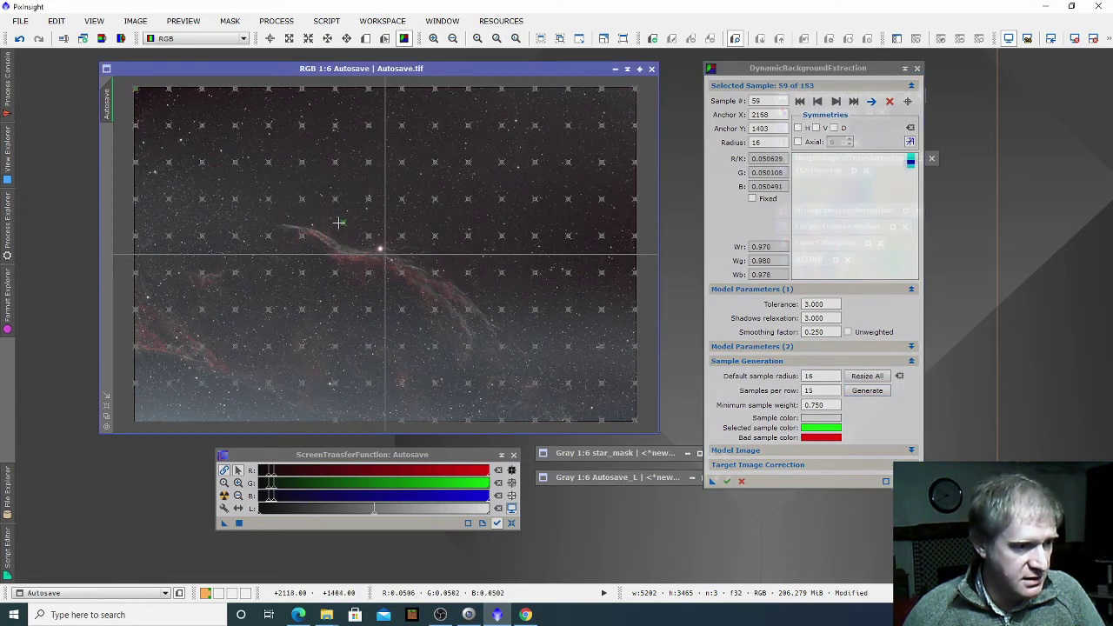
click(286, 219)
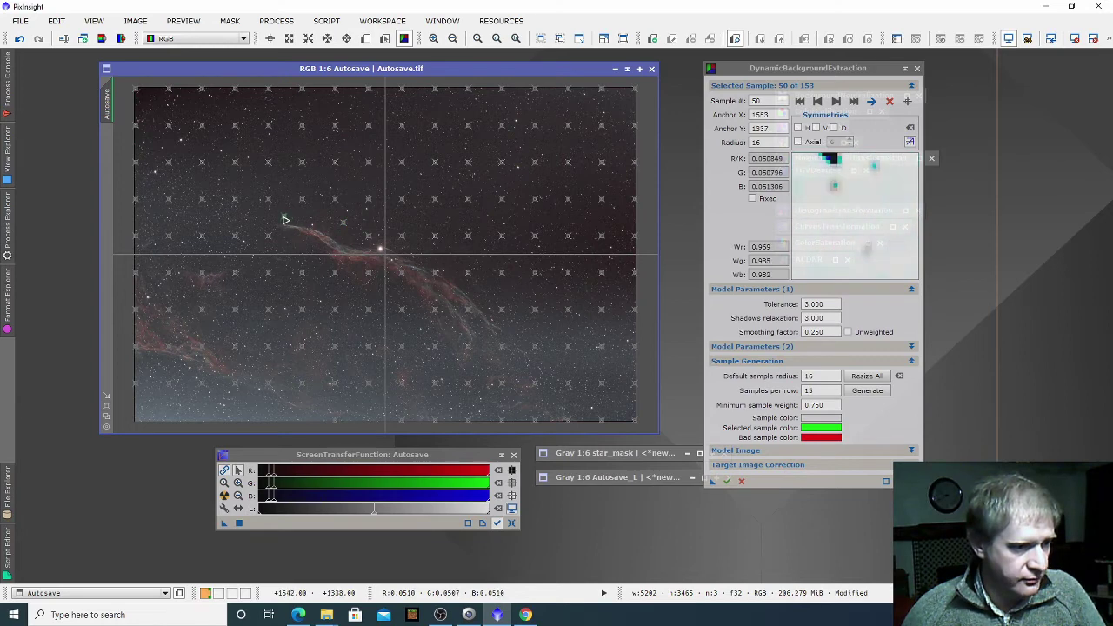
click(338, 277)
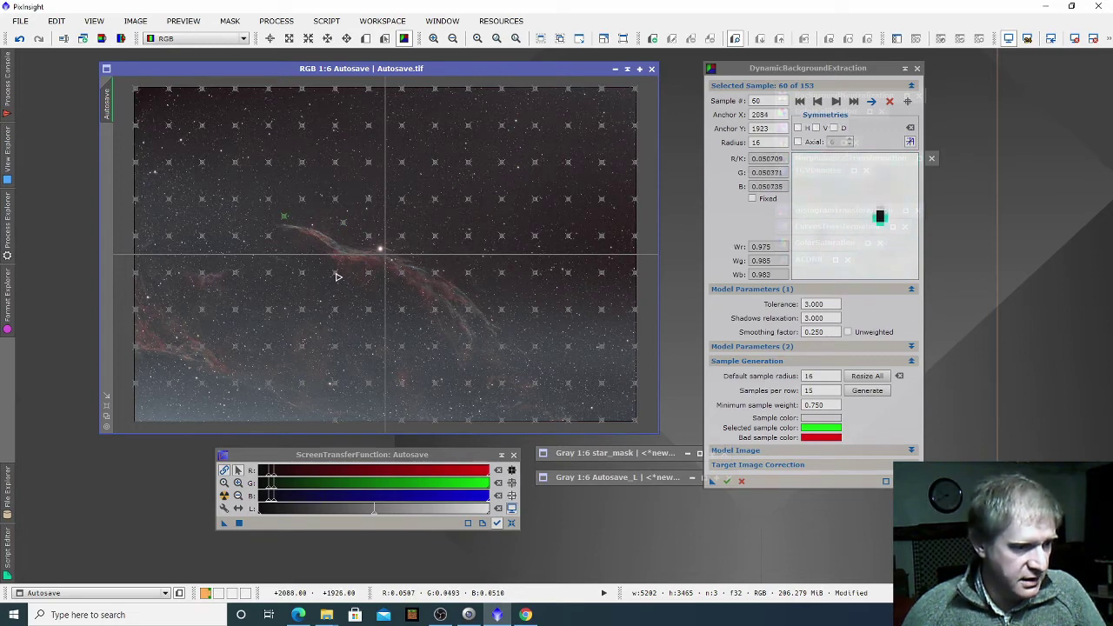
key(Delete)
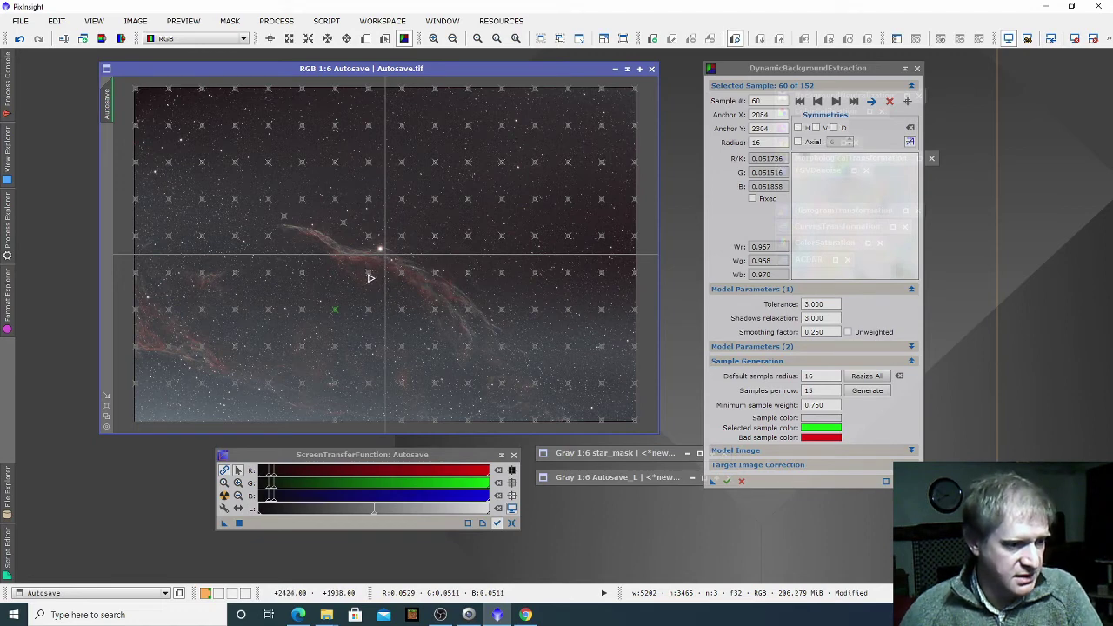
click(321, 283)
drag(321, 285, 325, 282)
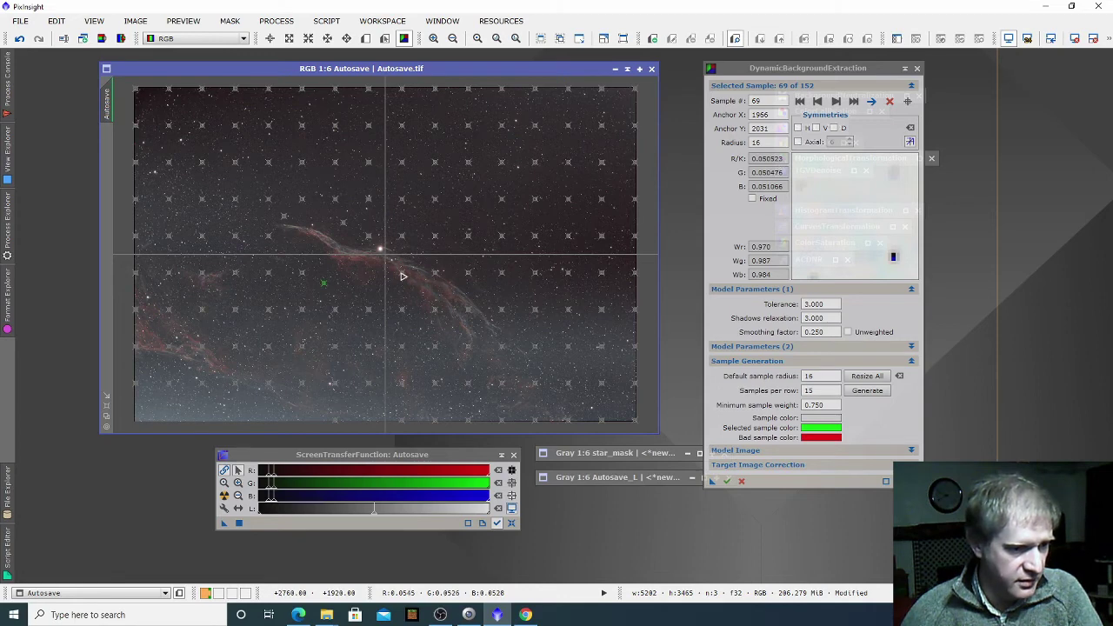
Step: Move the background samples lying on the middle of the filament to the dark sky above it
click(443, 262)
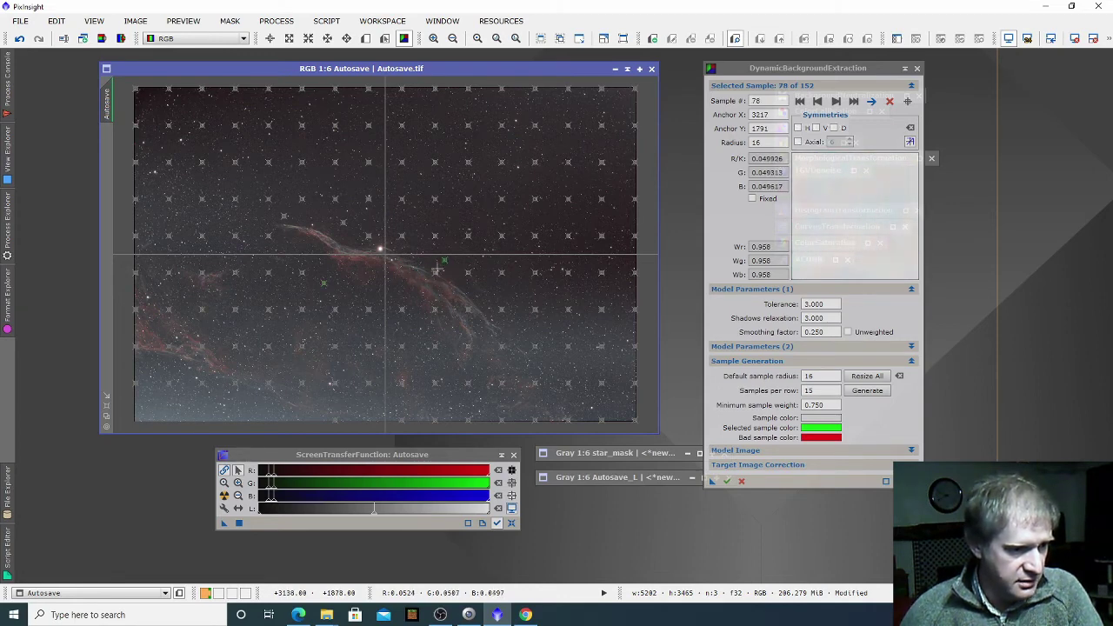
click(461, 270)
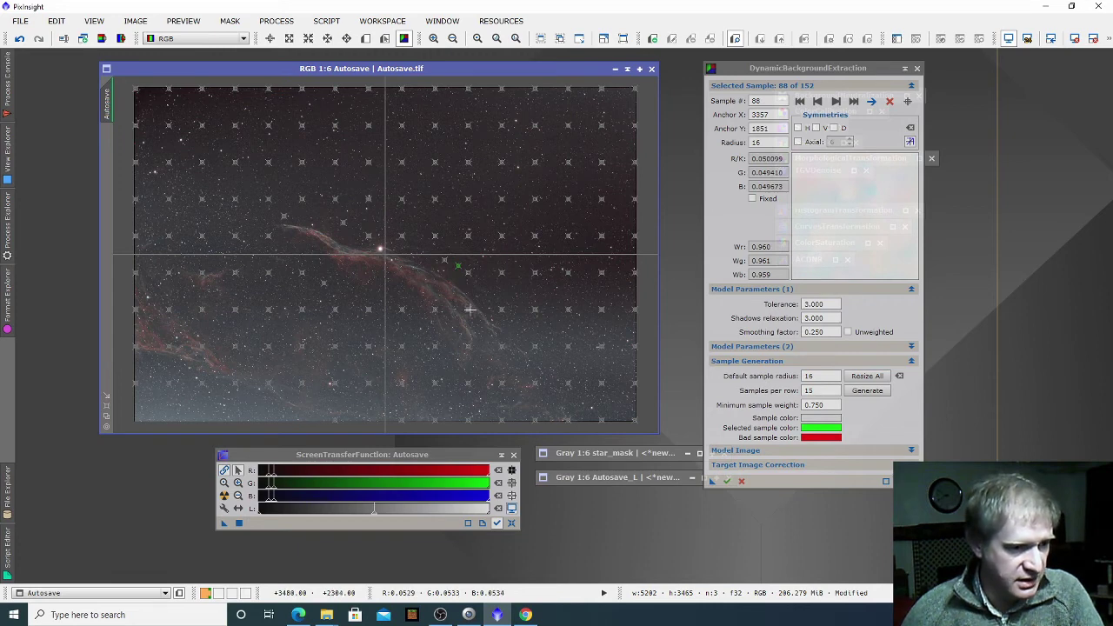
click(487, 291)
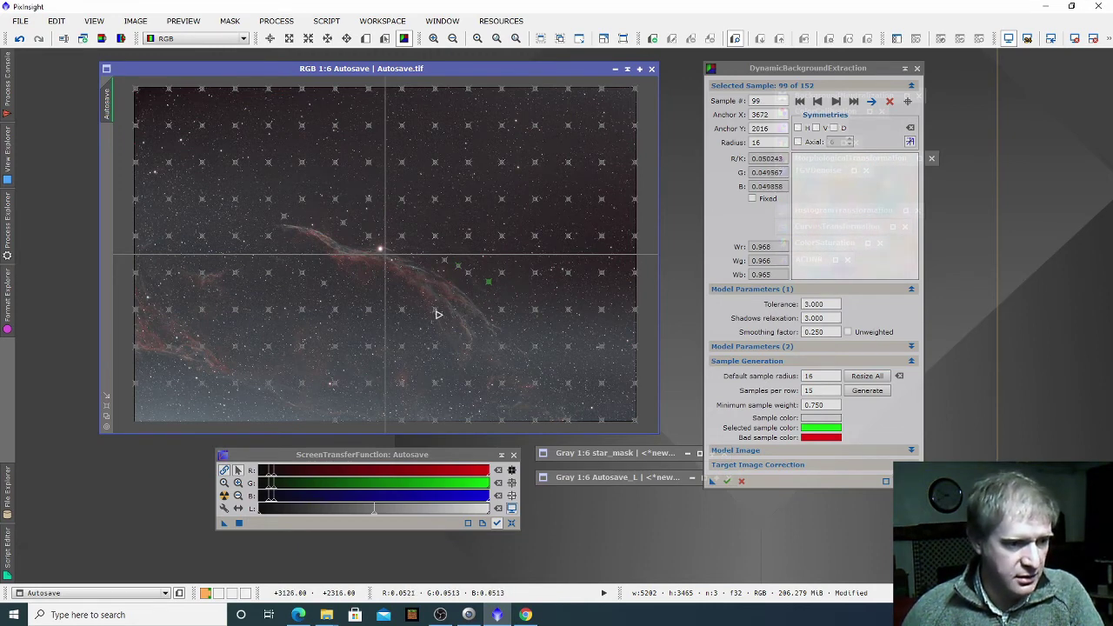
click(415, 230)
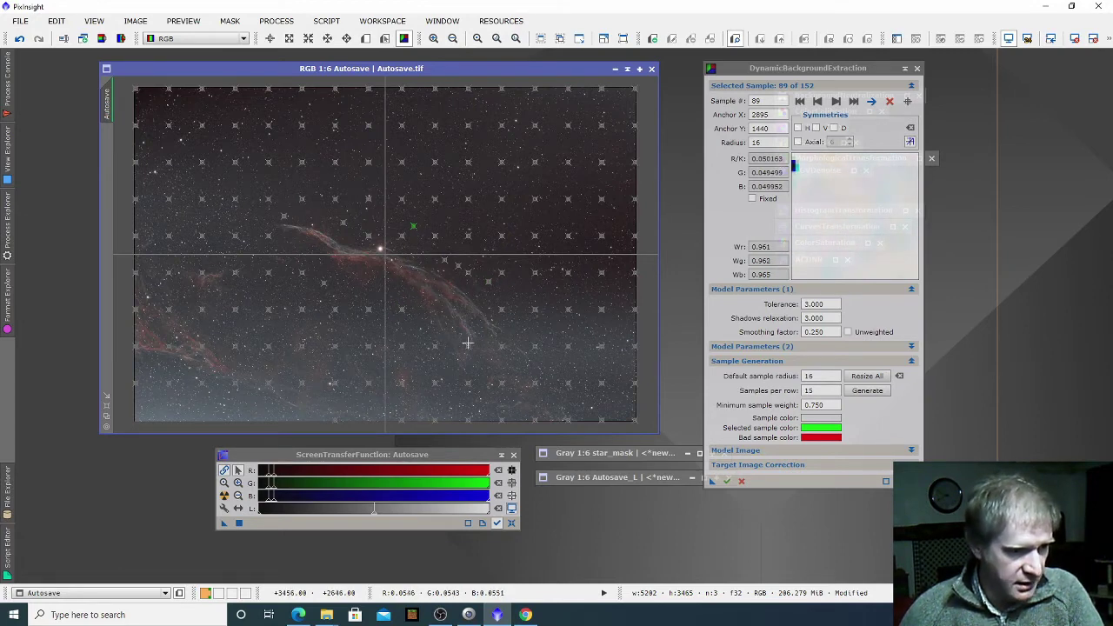
Step: Move the samples around the filament's lower end and the faint nebulosity below it to dark sky on its upper-right side
click(503, 295)
drag(504, 297, 504, 301)
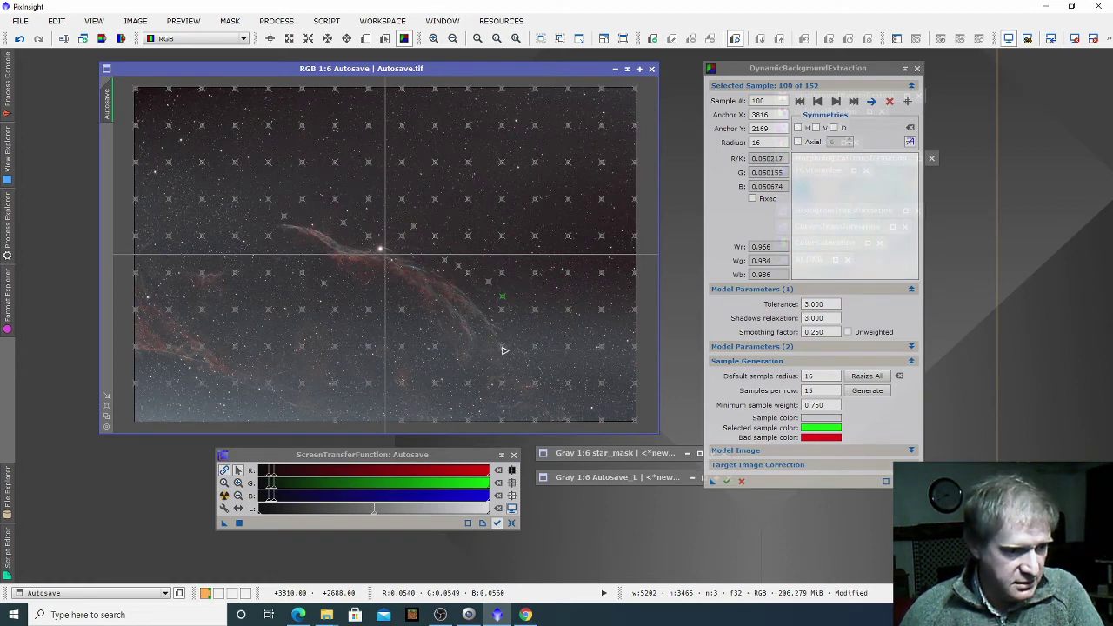
click(530, 290)
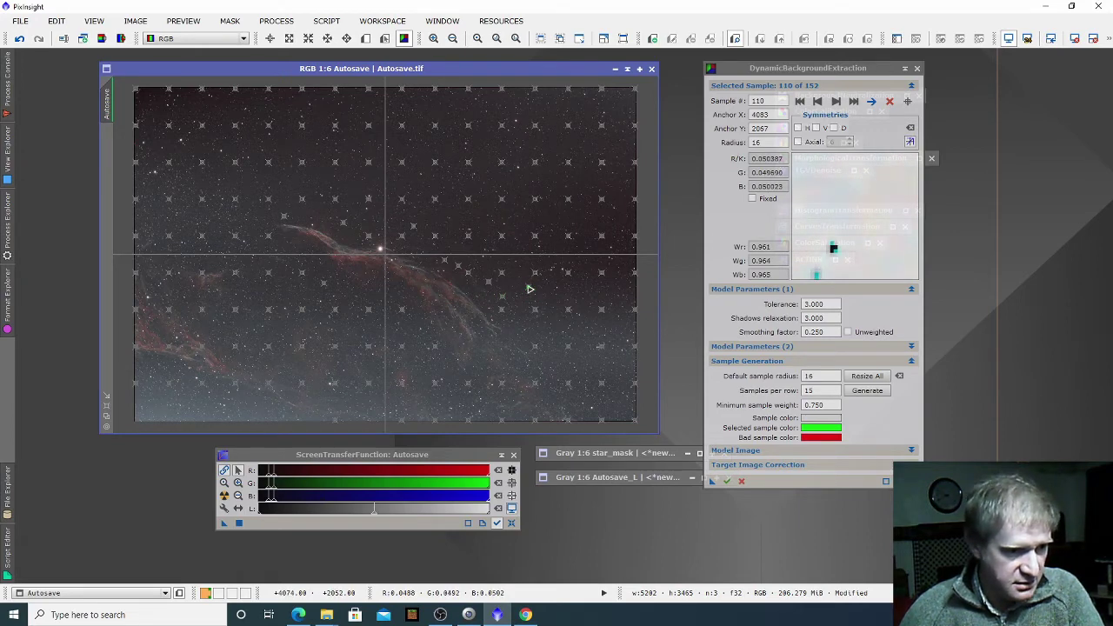
drag(531, 291, 526, 291)
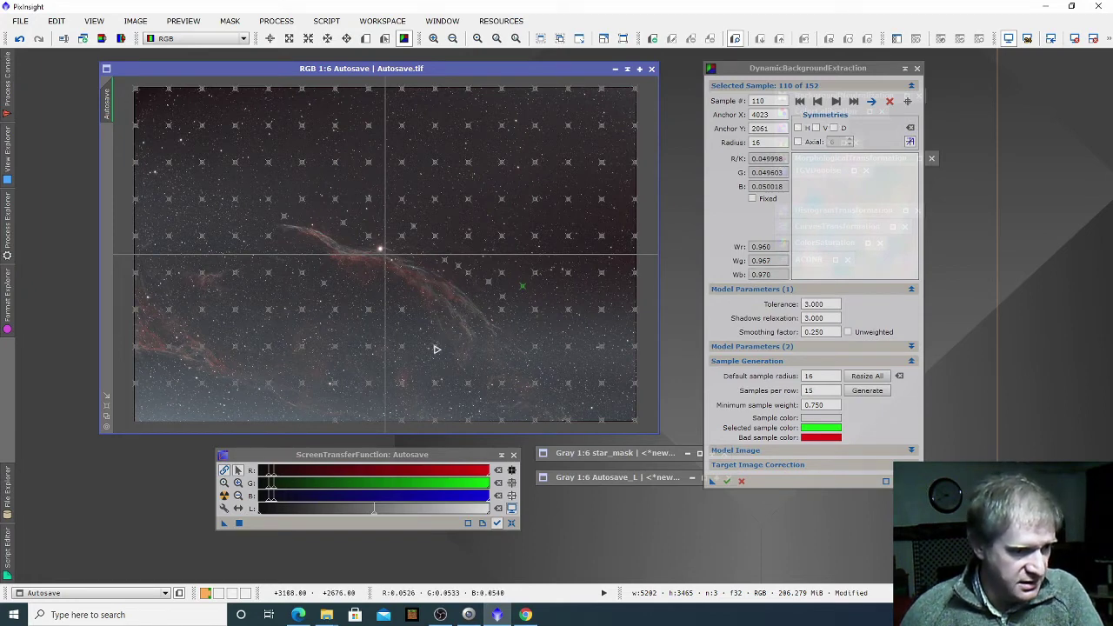
click(537, 327)
drag(537, 327, 536, 330)
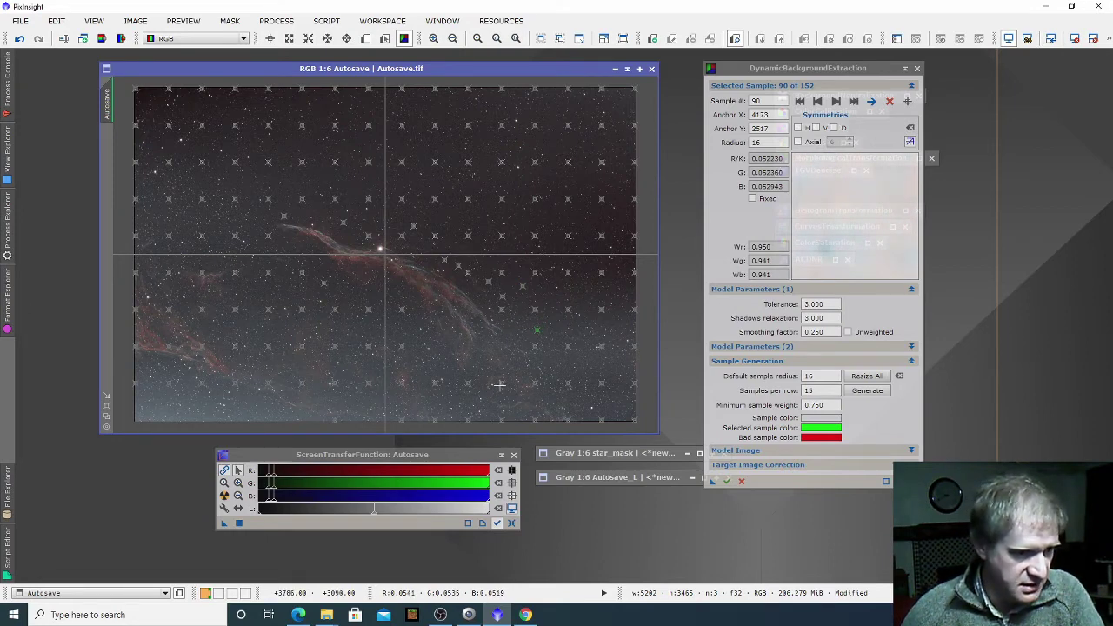
drag(503, 387, 561, 326)
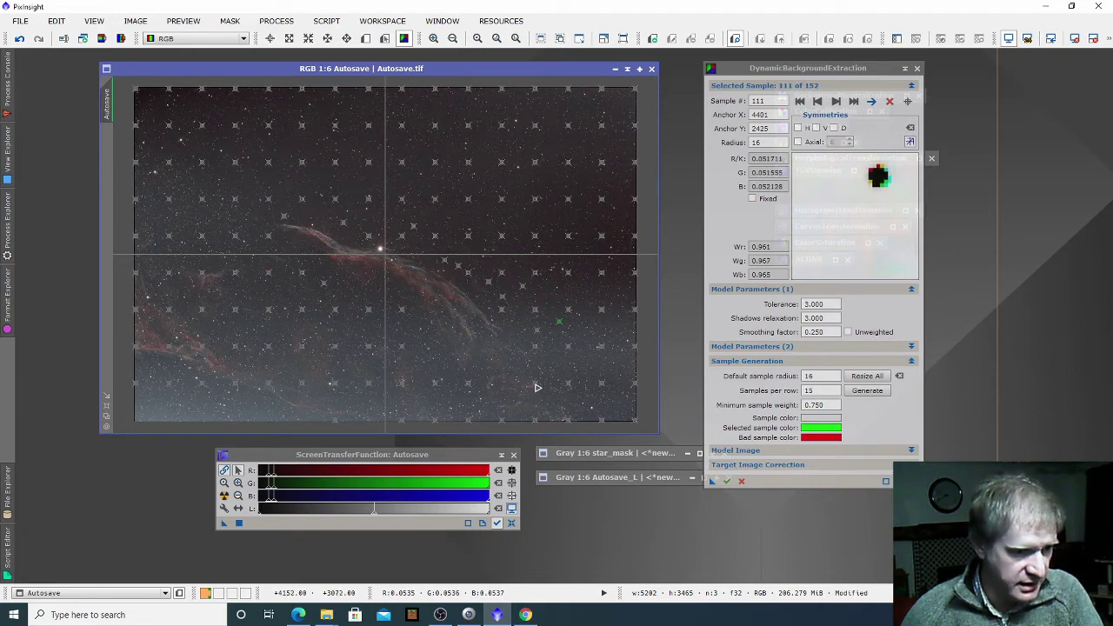
click(592, 319)
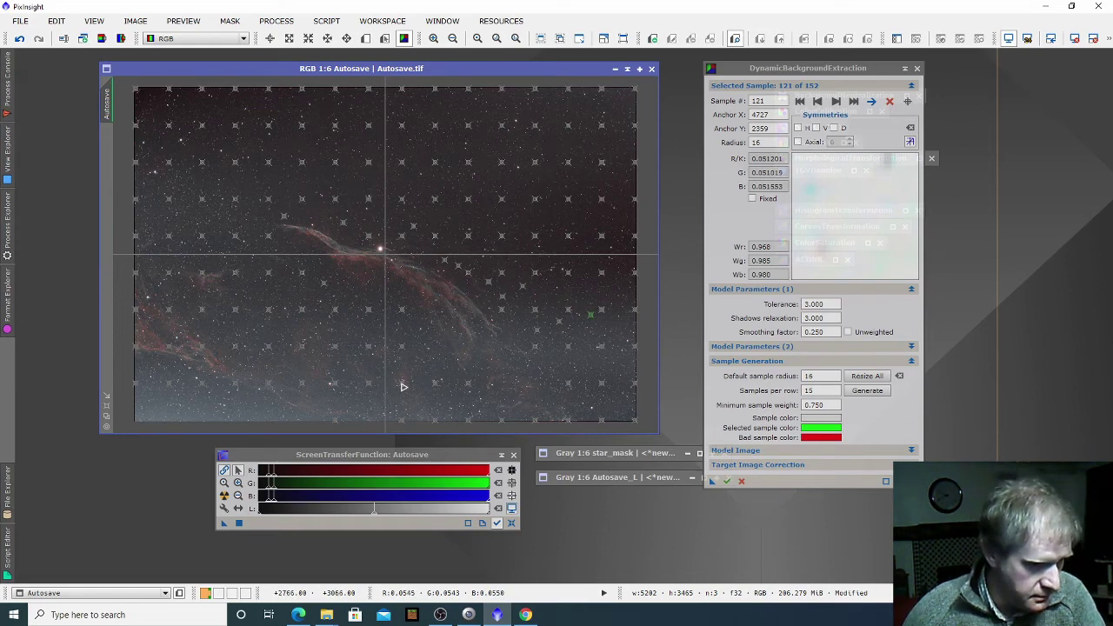
click(475, 247)
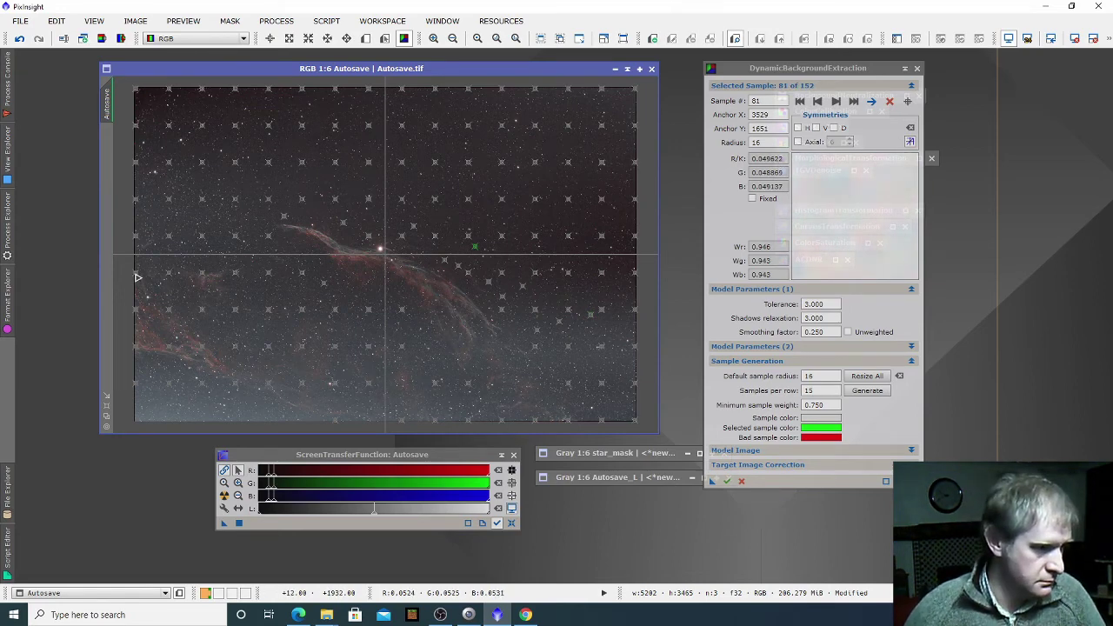
Step: Delete the background samples covering the nebulosity in the lower-left part of the image, up to the area beneath the filament
click(149, 406)
click(215, 415)
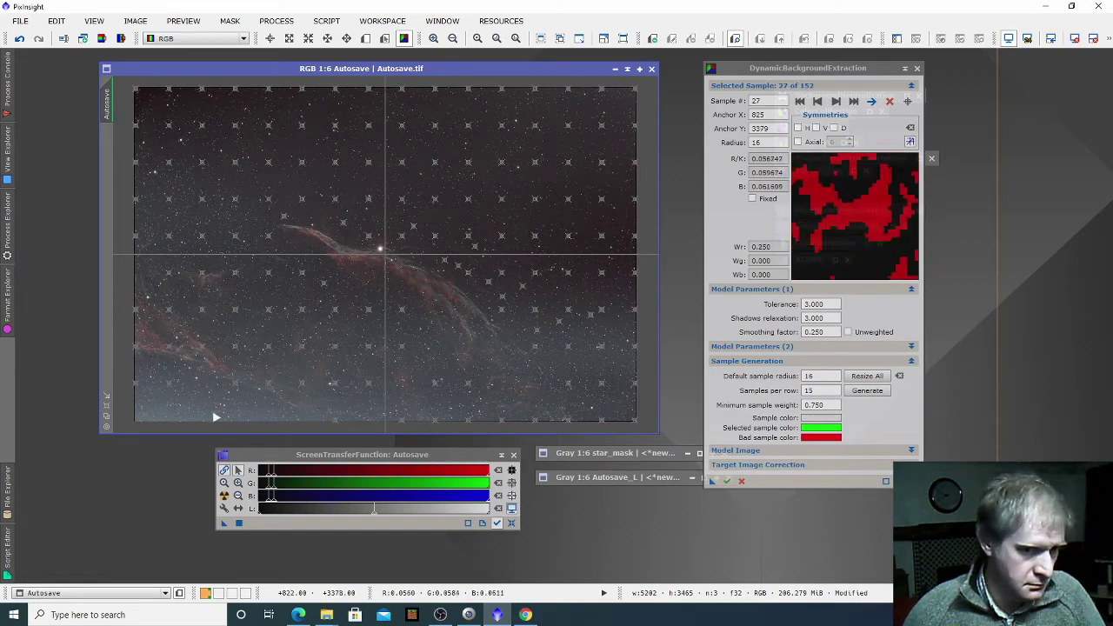
shift+click(236, 391)
shift+click(235, 340)
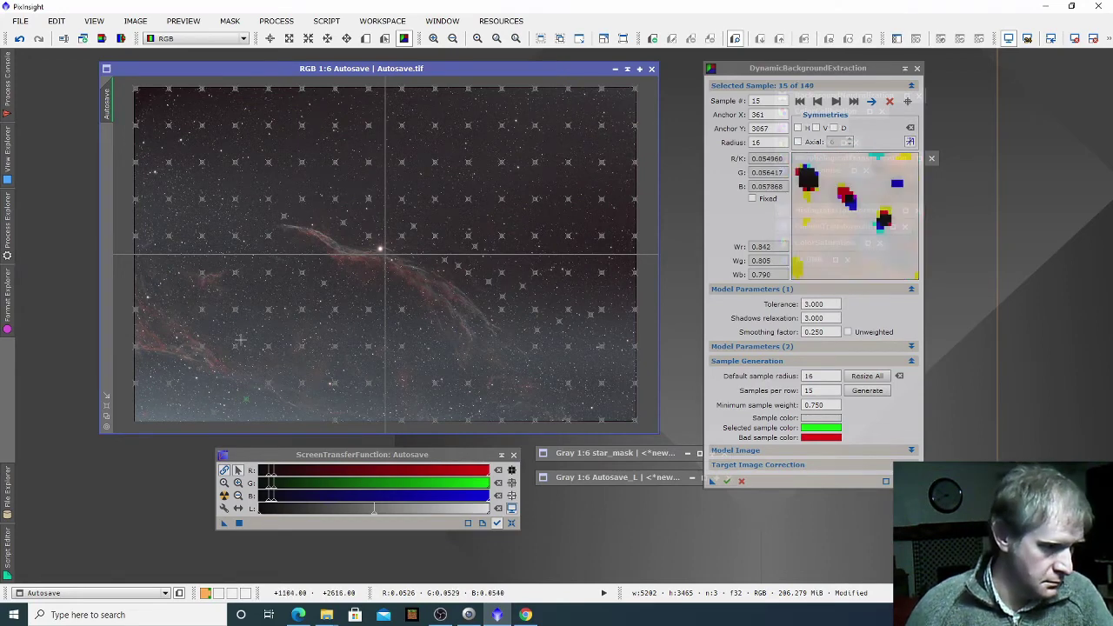
shift+click(202, 277)
shift+click(236, 275)
shift+click(268, 275)
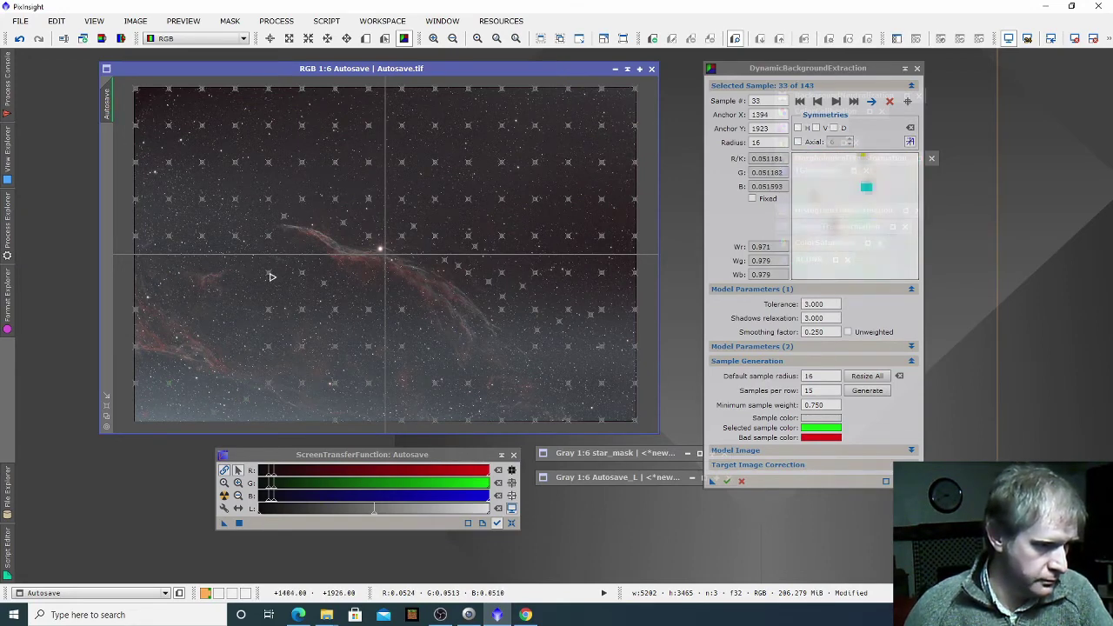
shift+click(302, 276)
shift+click(313, 282)
shift+click(323, 286)
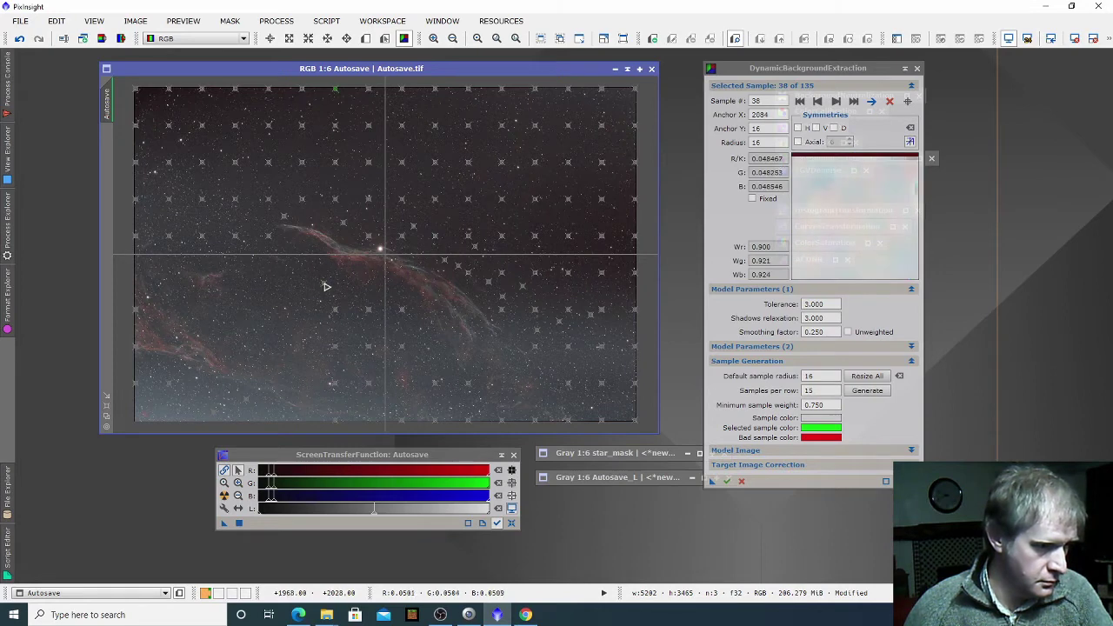
Step: Delete the remaining samples on the nebulosity below the filament, and shift one sample near the filament's upper-left tip
shift+click(352, 320)
shift+click(403, 313)
shift+click(435, 385)
shift+click(467, 386)
shift+click(531, 344)
click(301, 151)
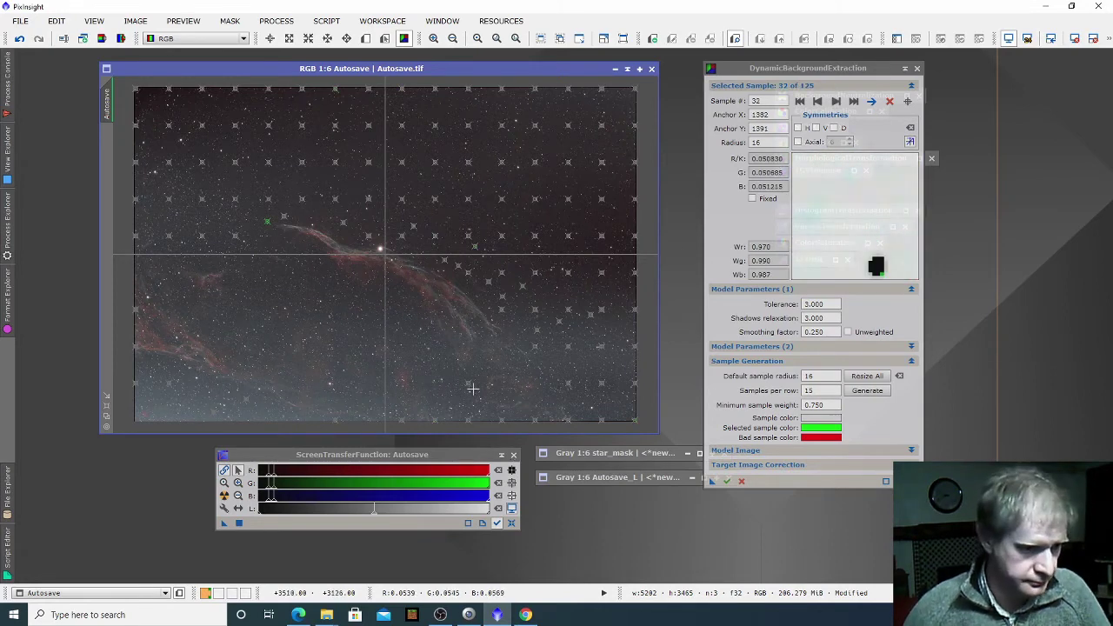
Step: Place additional background samples on the dark sky in the right part of the image
click(538, 331)
click(606, 296)
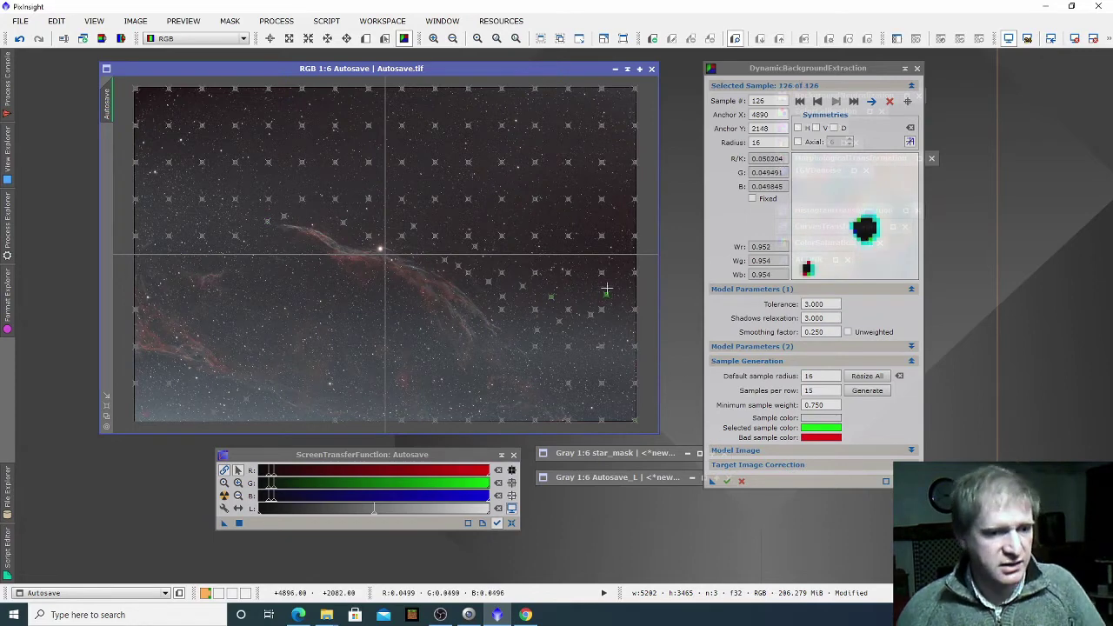
click(571, 243)
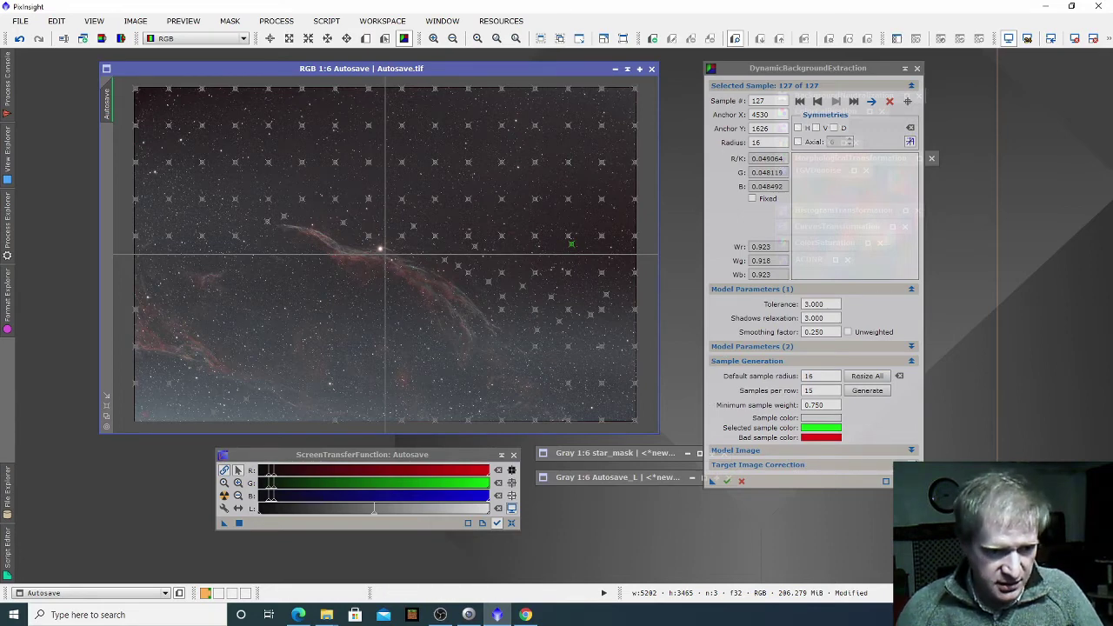
Step: Set the target image correction to Subtraction and apply the background extraction to the Autosave image
click(826, 464)
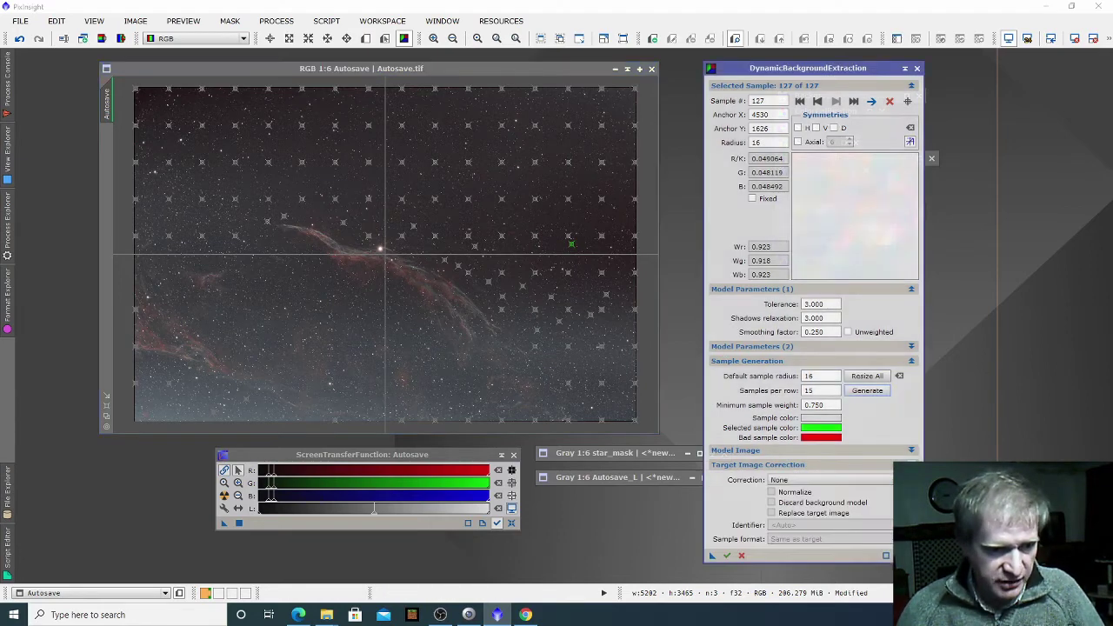
click(840, 484)
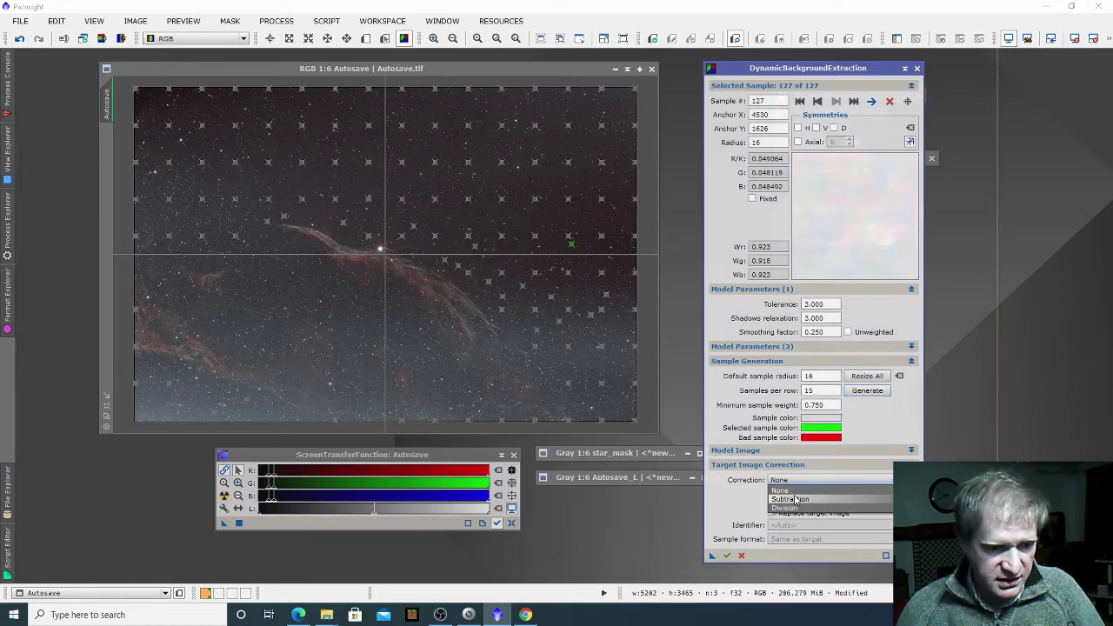
click(795, 507)
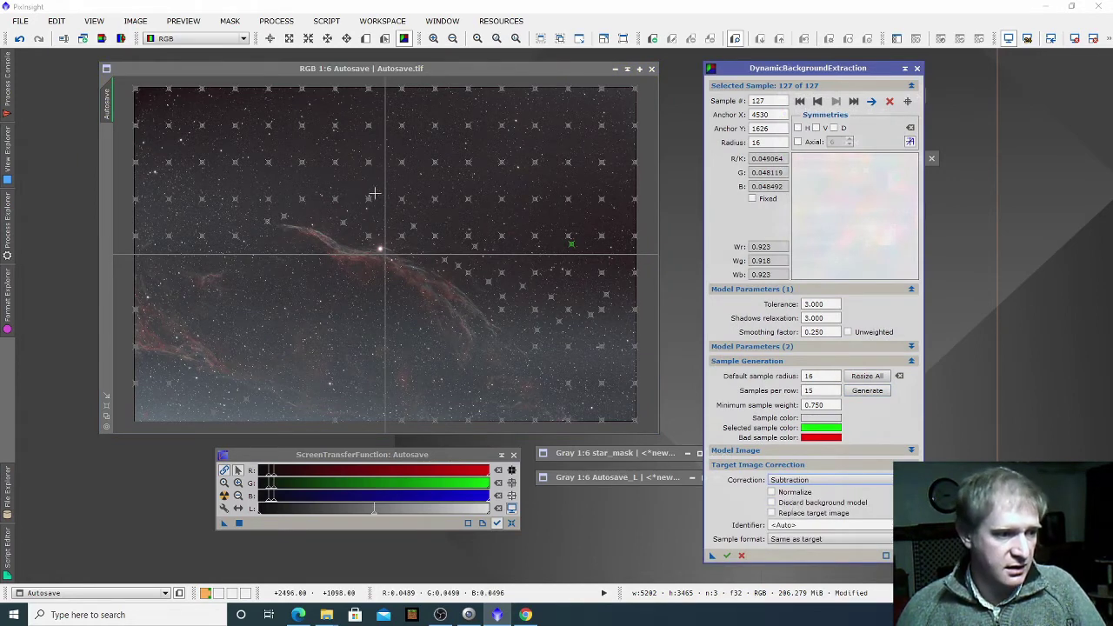
drag(464, 65, 391, 61)
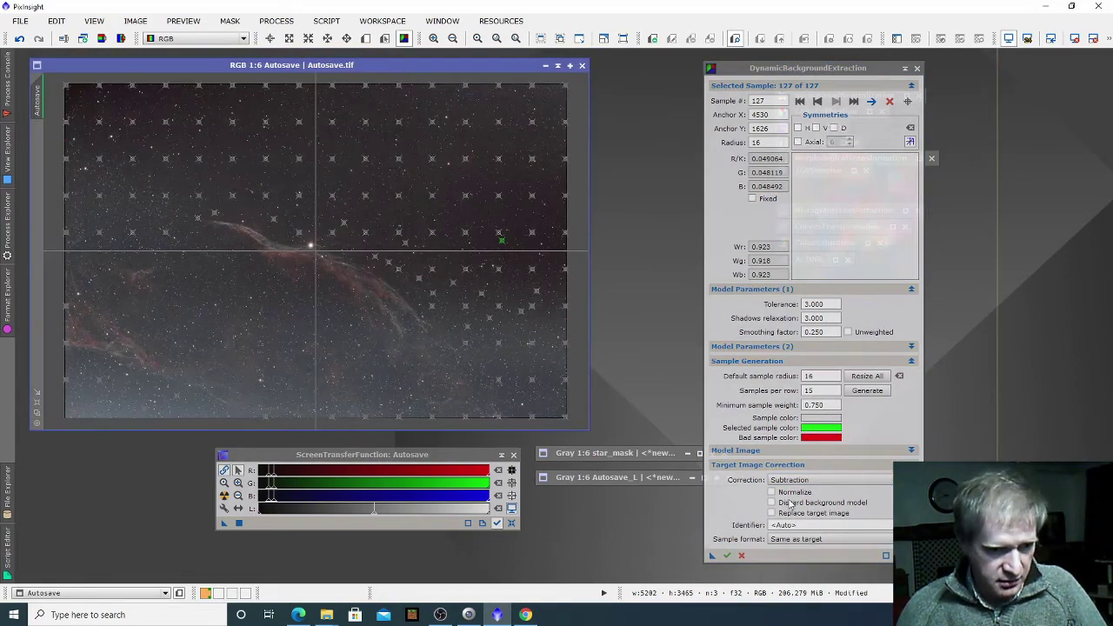
drag(710, 557, 465, 360)
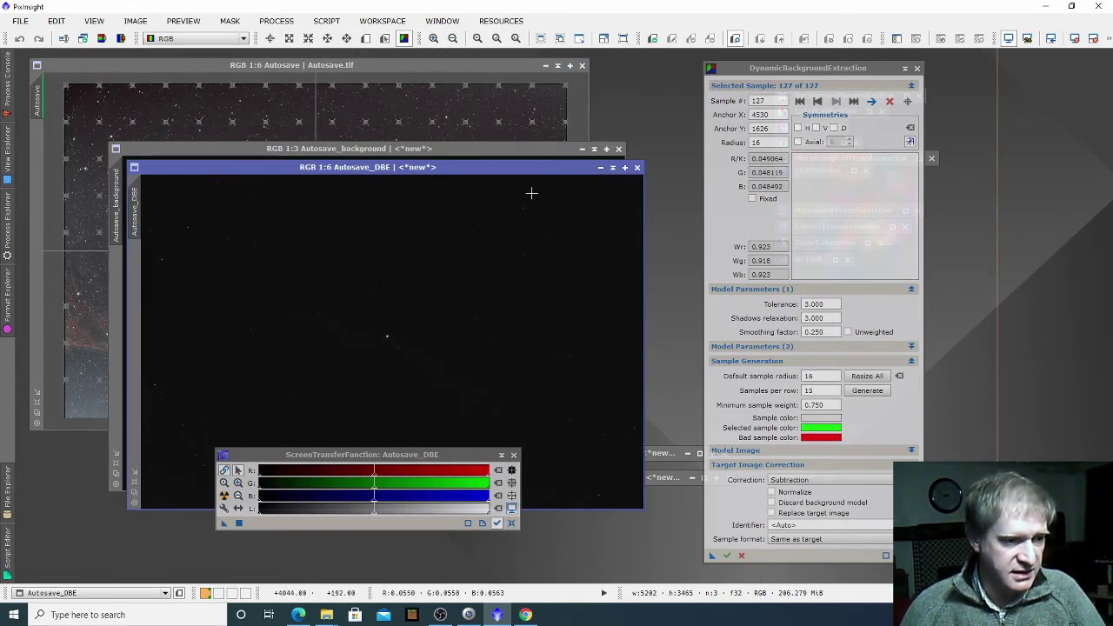
Step: Auto-stretch the display of the extracted background model and place it over the original image for comparison
drag(507, 166, 520, 176)
click(484, 66)
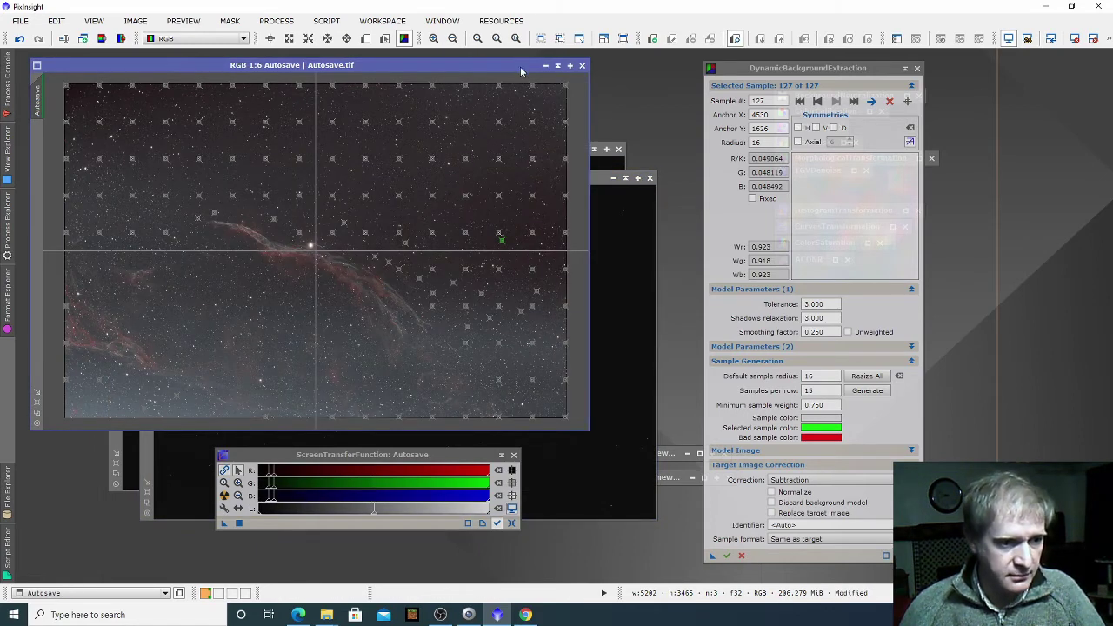
click(601, 163)
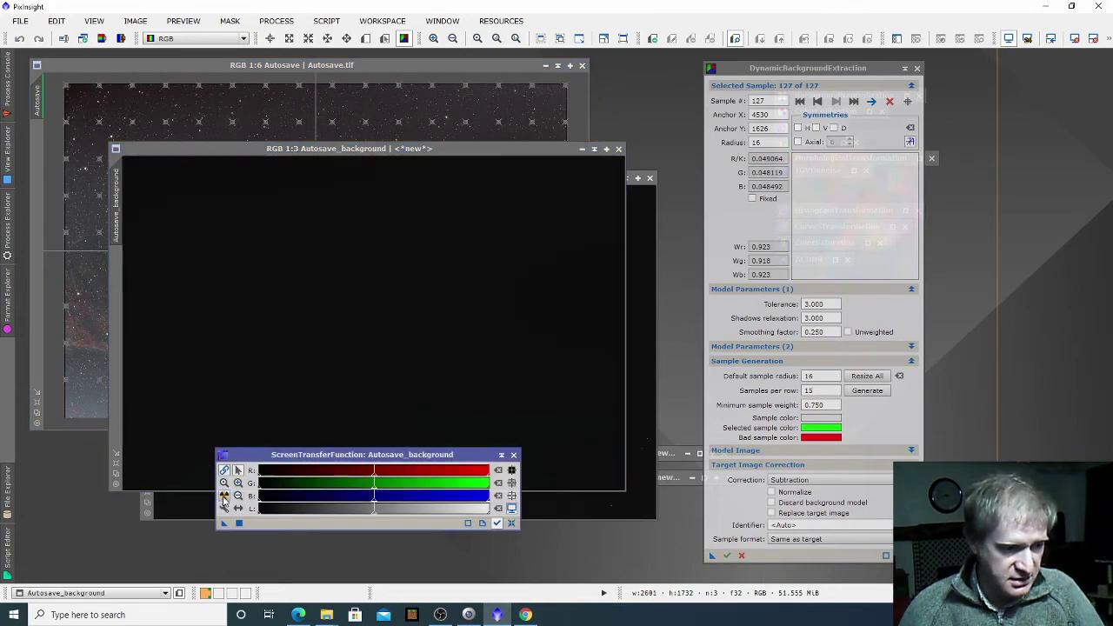
click(224, 495)
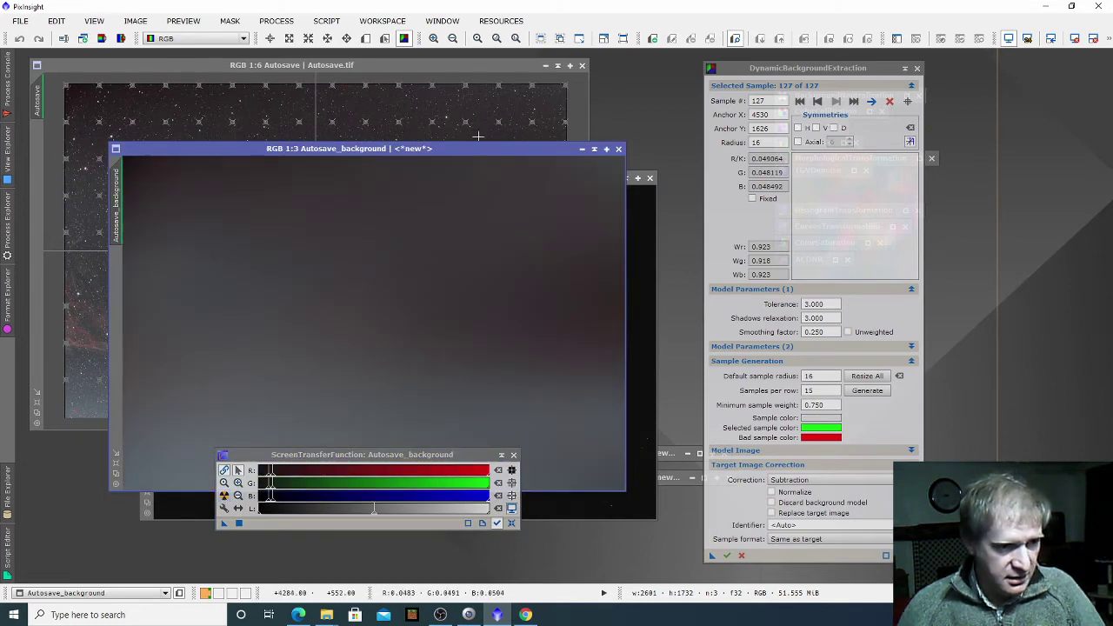
drag(480, 149, 472, 87)
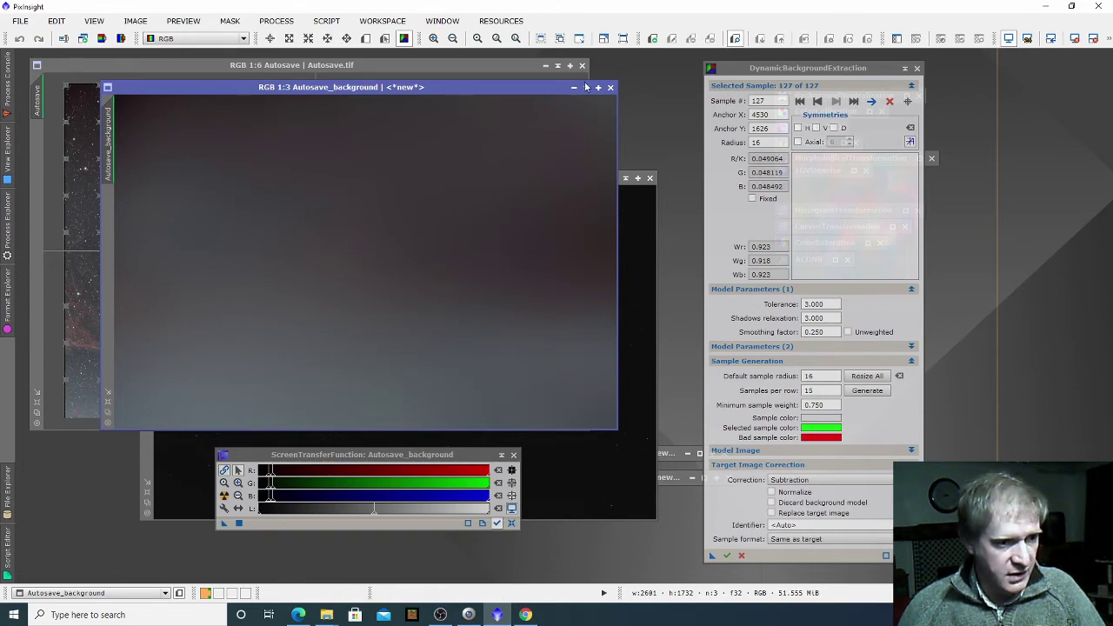
Step: Auto-stretch the display of the background-corrected image and rearrange it and the background model for comparison with the original
click(647, 242)
drag(508, 180, 452, 89)
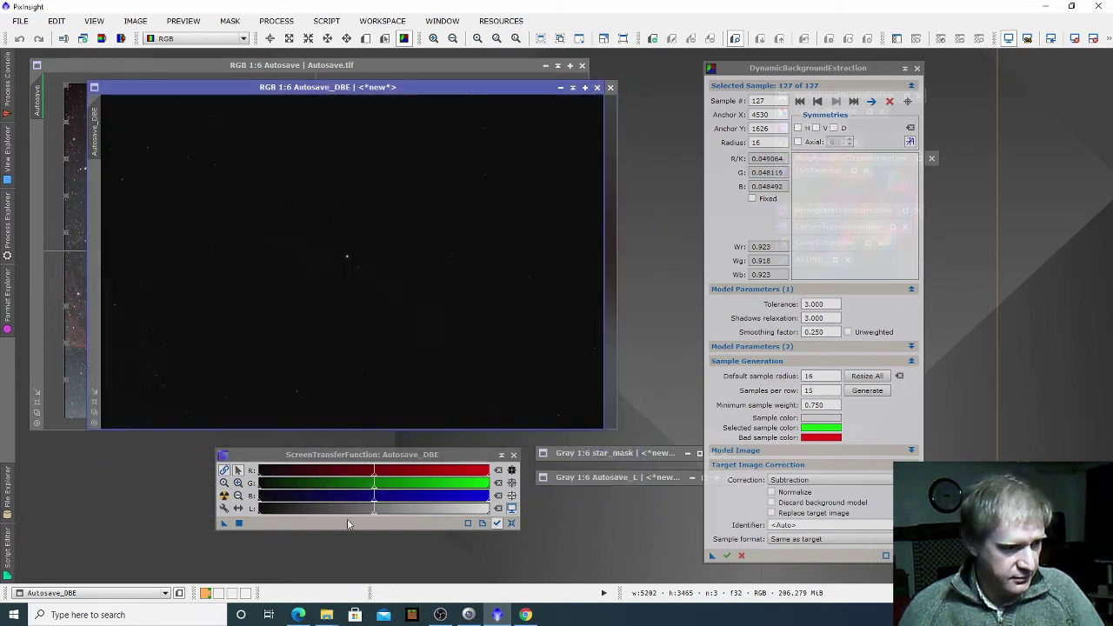
click(224, 495)
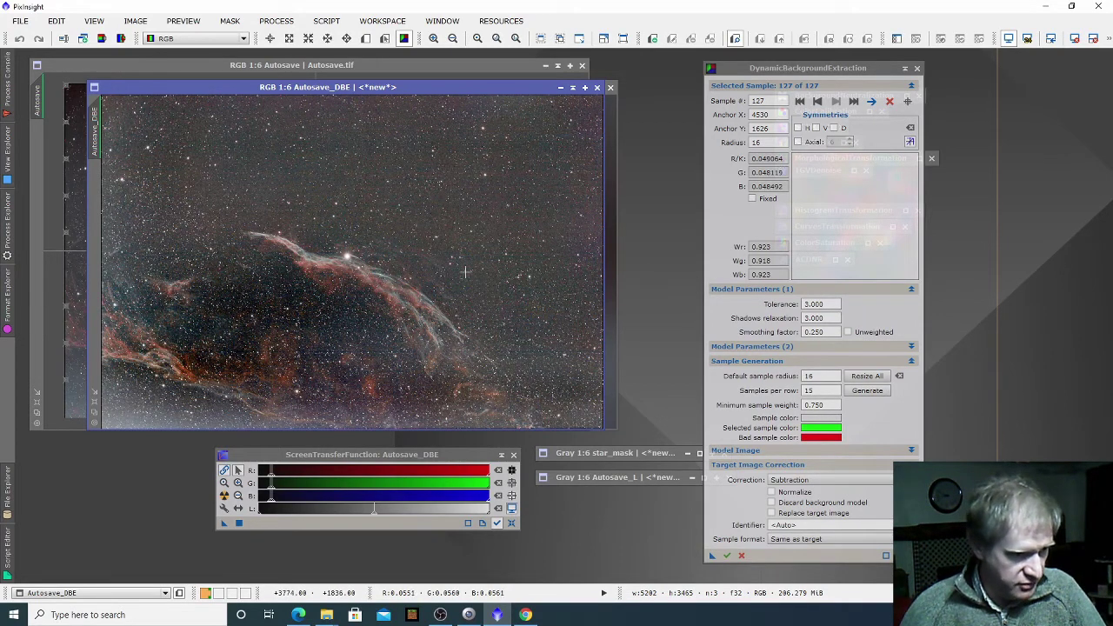
drag(498, 87, 531, 183)
drag(470, 85, 437, 74)
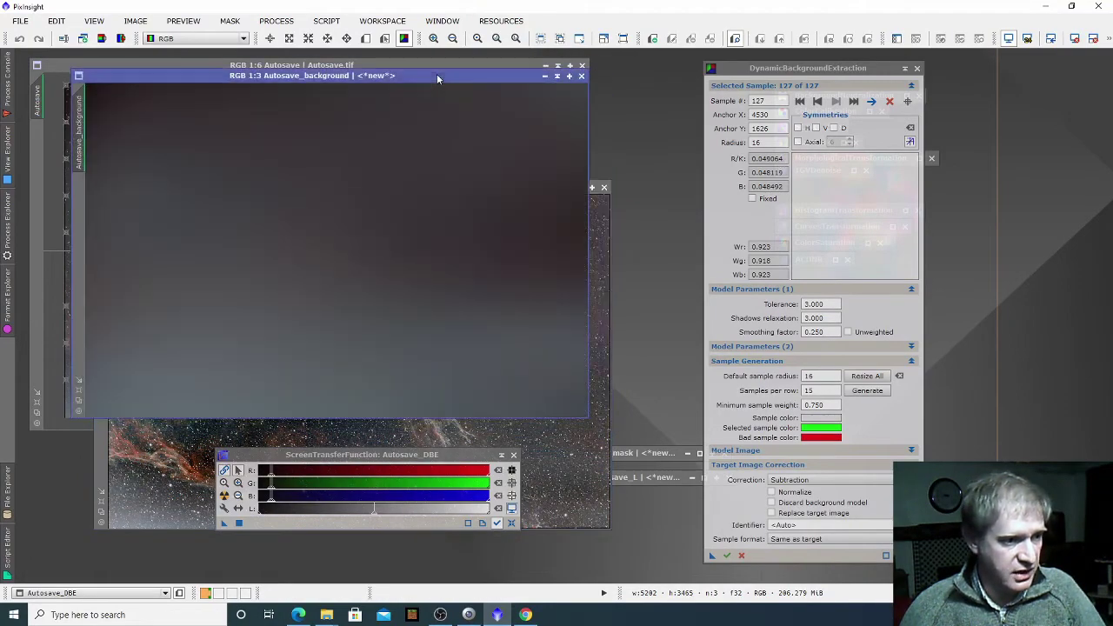
Step: Close the extracted background model and collapse the original Autosave image, parking it out of the way
click(582, 76)
click(521, 63)
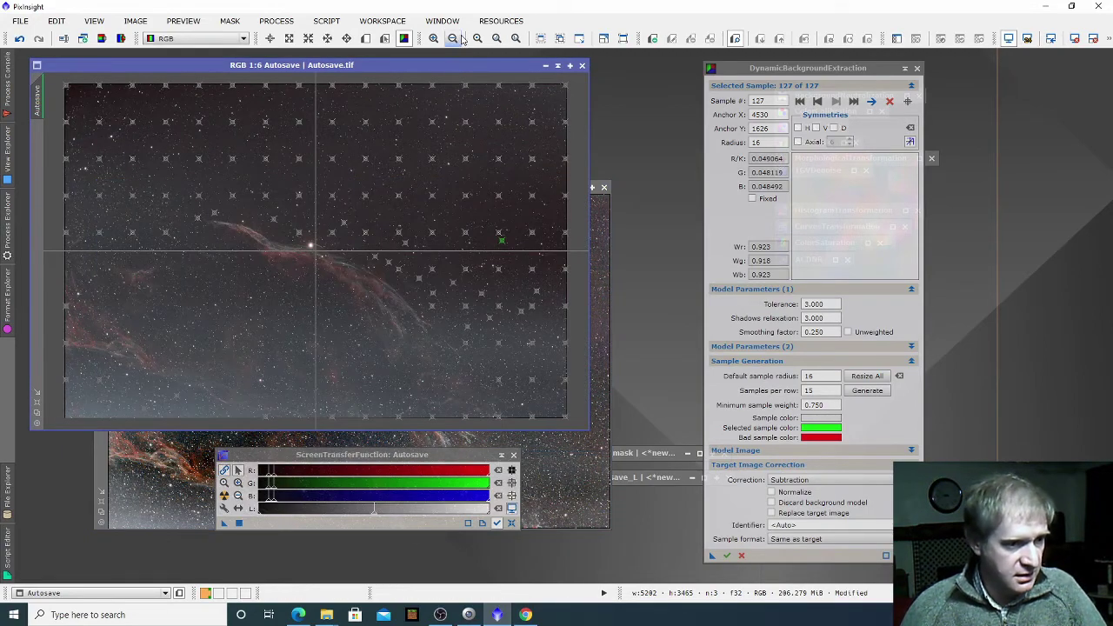
click(557, 65)
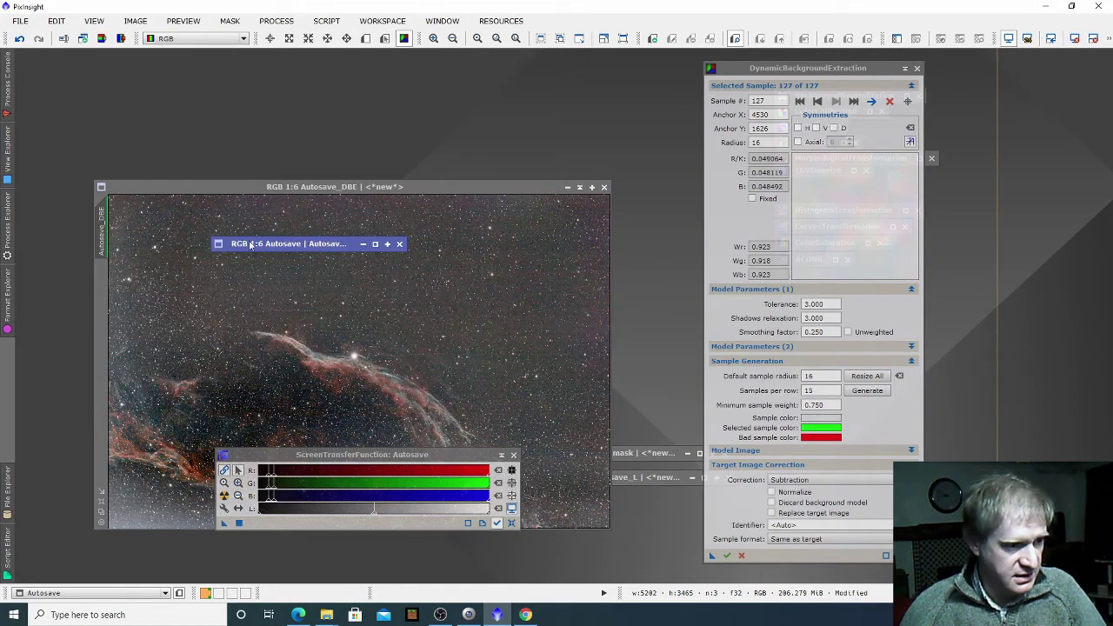
drag(261, 244, 143, 69)
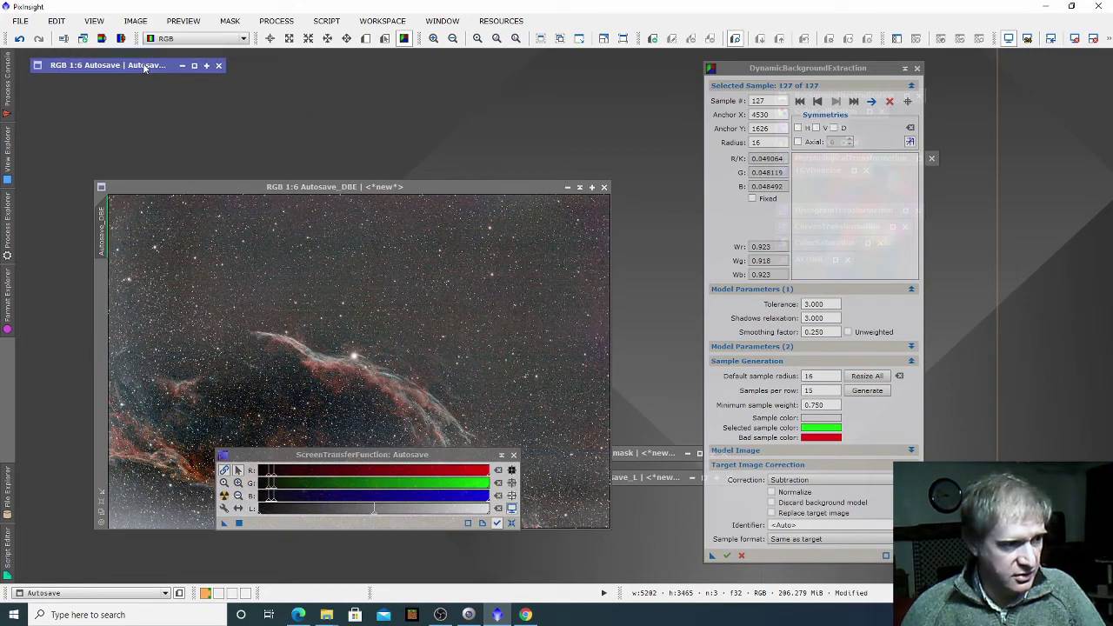
Step: Clear the workspace around the Autosave_DBE image by collapsing DynamicBackgroundExtraction, and reset the image's screen stretch
drag(443, 187, 456, 92)
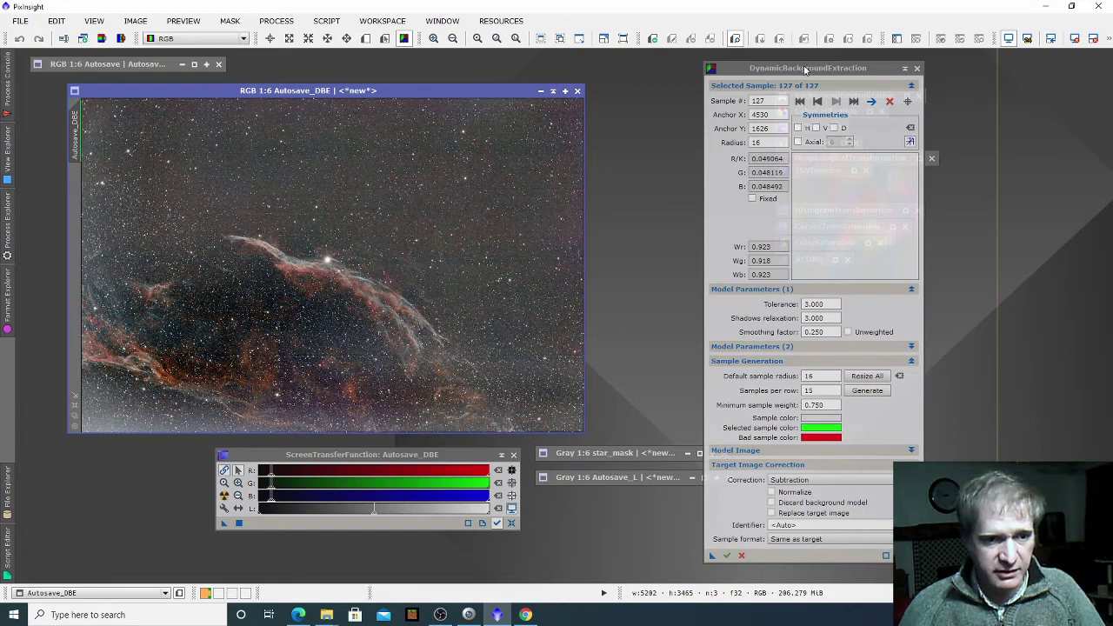
click(905, 69)
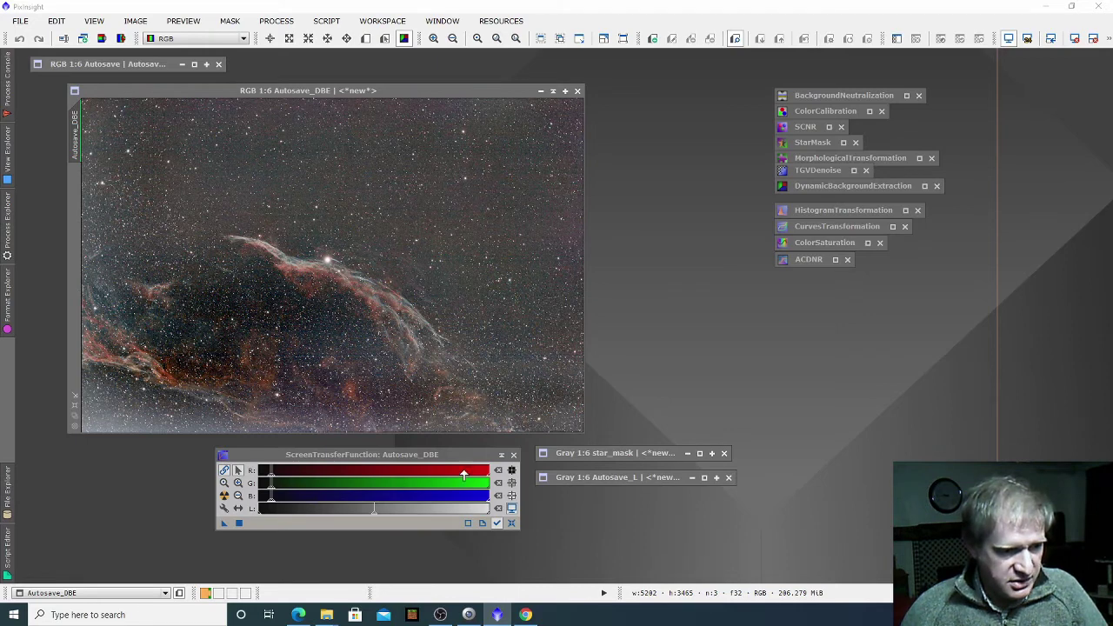
drag(455, 455, 373, 455)
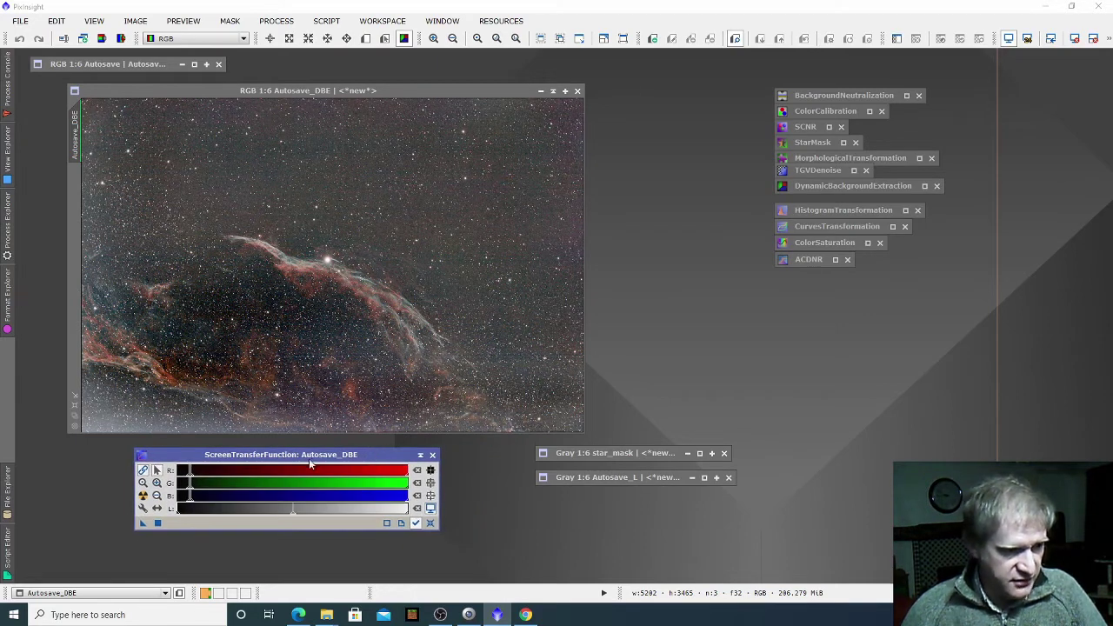
click(430, 523)
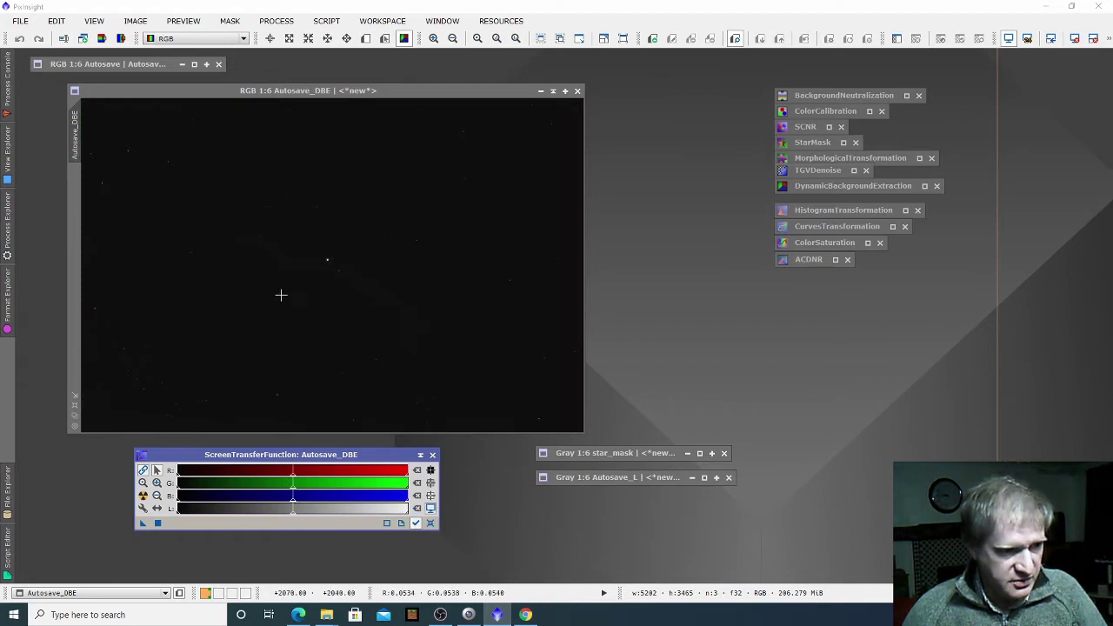
Step: Open HistogramTransformation and start its real-time preview for the Autosave_DBE image, with both windows placed side by side
double_click(873, 211)
drag(949, 112, 877, 73)
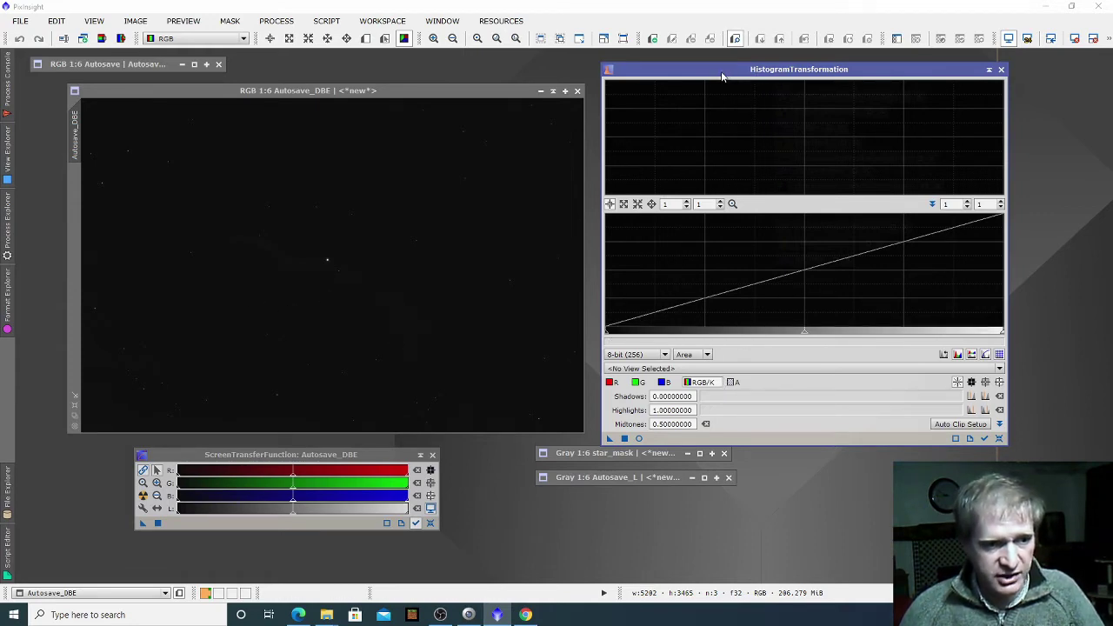
drag(720, 72, 715, 72)
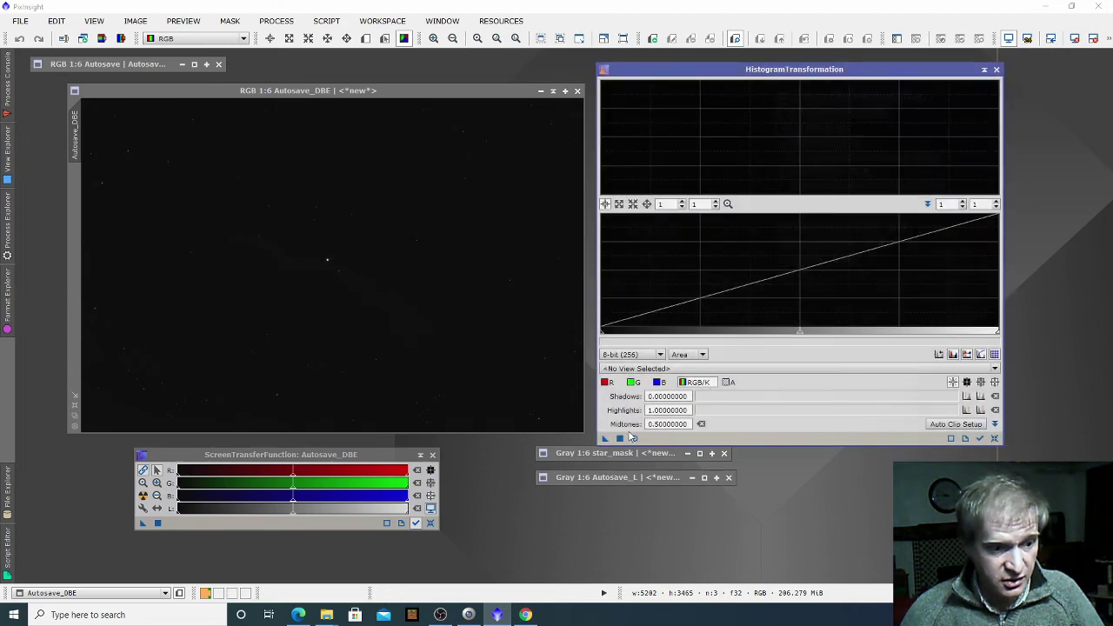
click(635, 440)
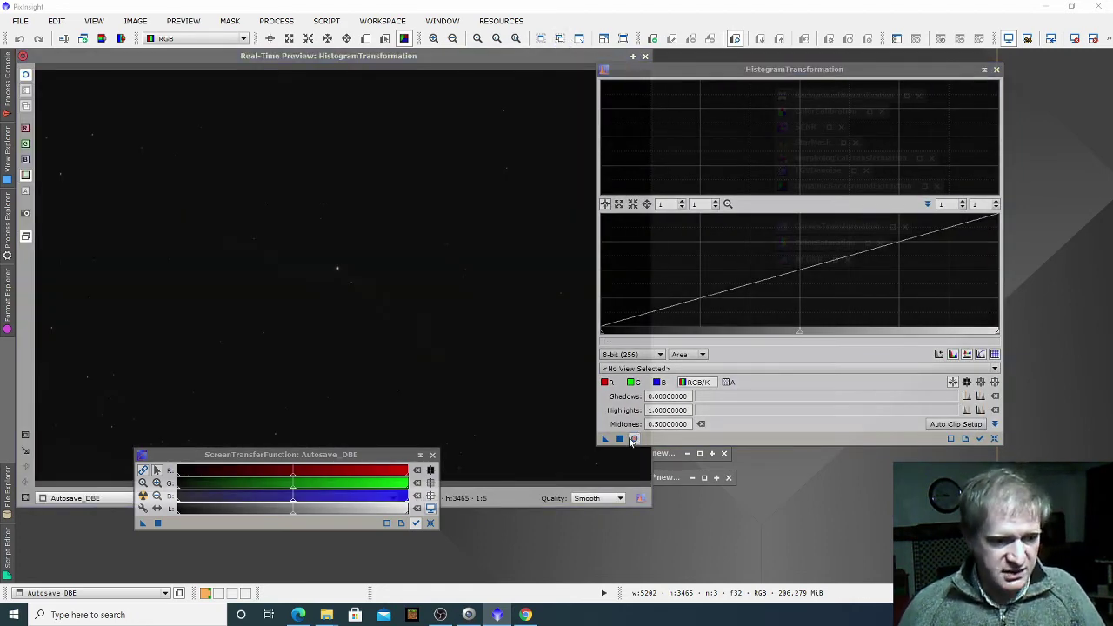
drag(865, 72, 925, 72)
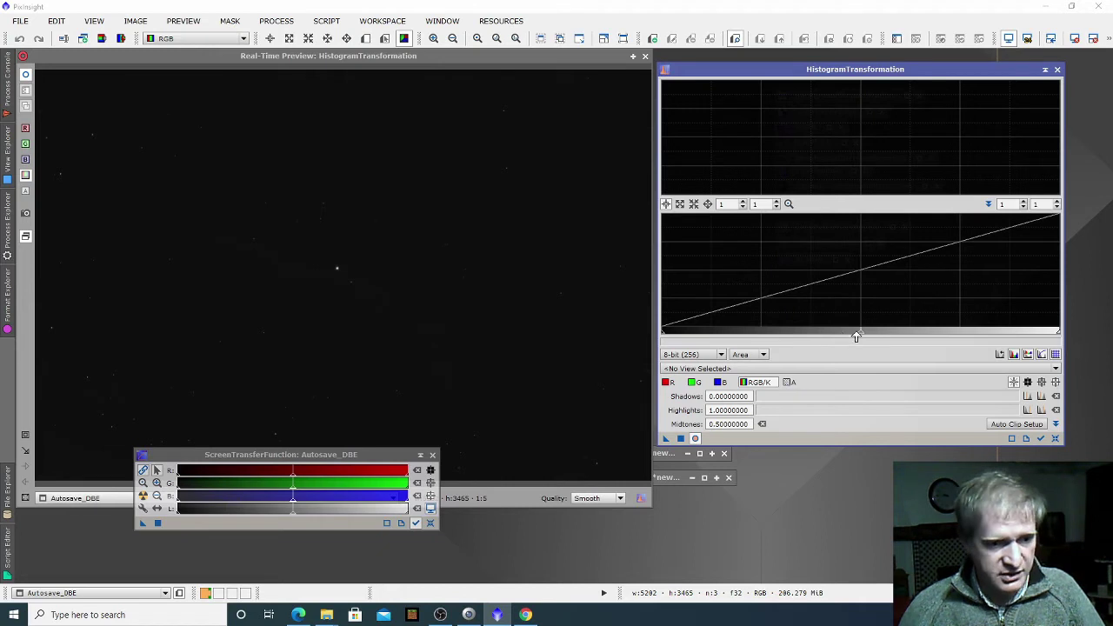
Step: Set the histogram shadows to about 0.0495 and midtones to about 0.0443, and apply this stretch to the Autosave_DBE image
drag(862, 334, 681, 338)
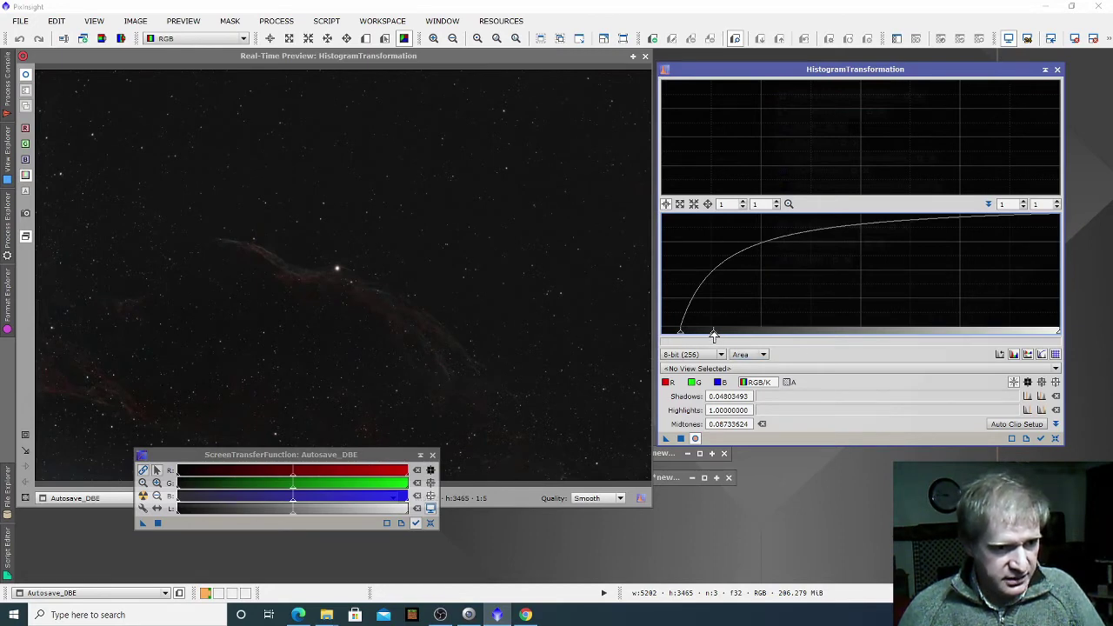
drag(715, 335, 682, 339)
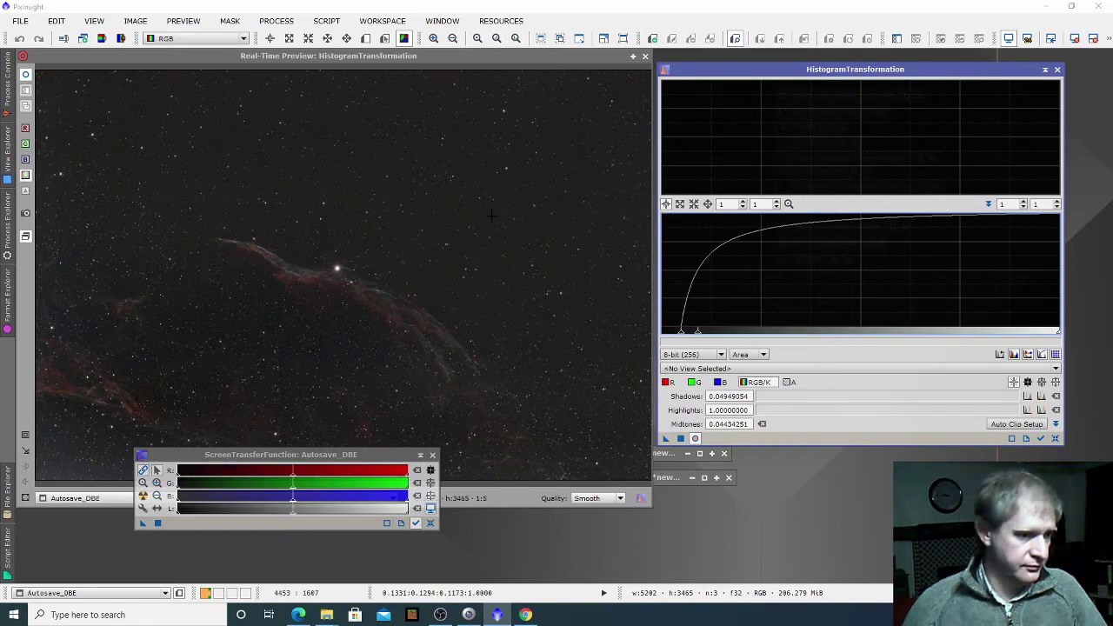
drag(524, 54, 521, 62)
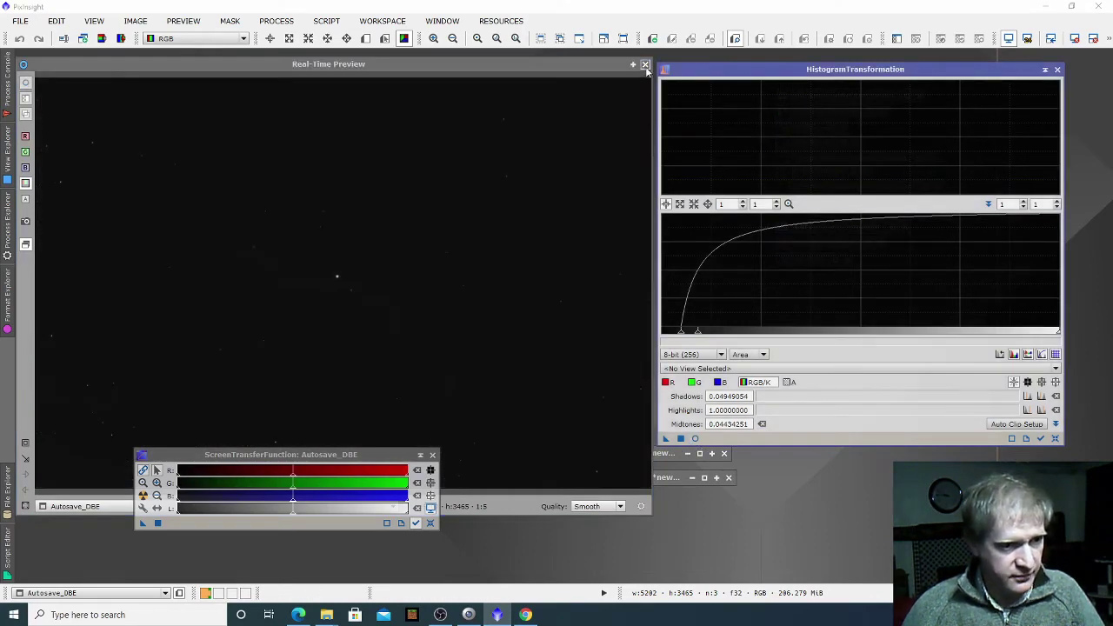
click(646, 66)
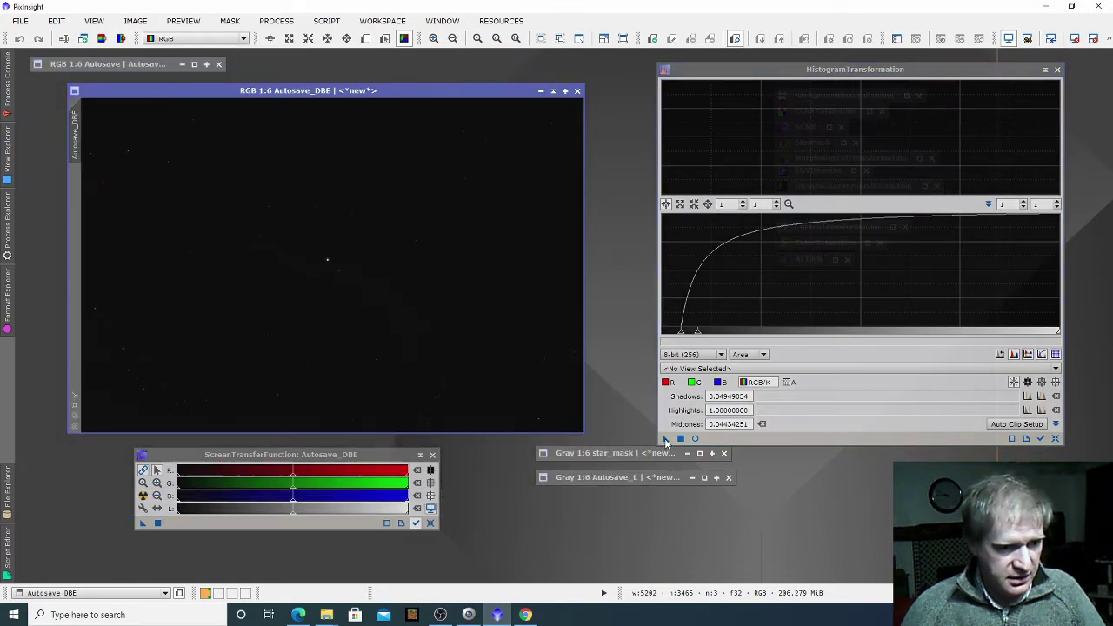
drag(666, 439, 461, 354)
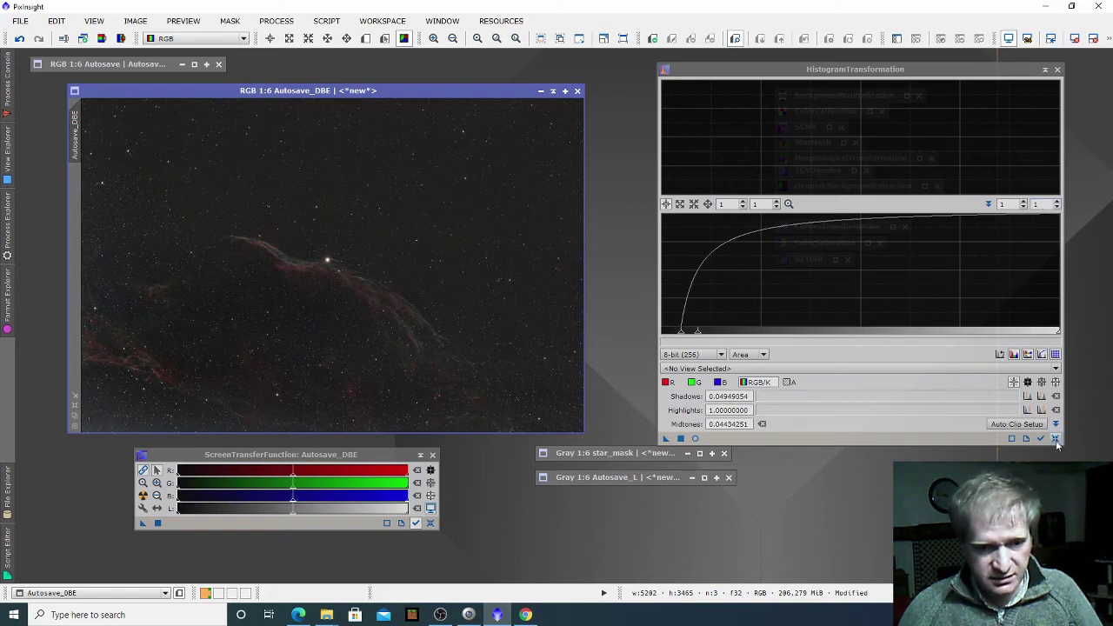
Step: Reset HistogramTransformation and, with the real-time preview on, set midtones to about 0.284 and shadows to about 0.098
click(1056, 440)
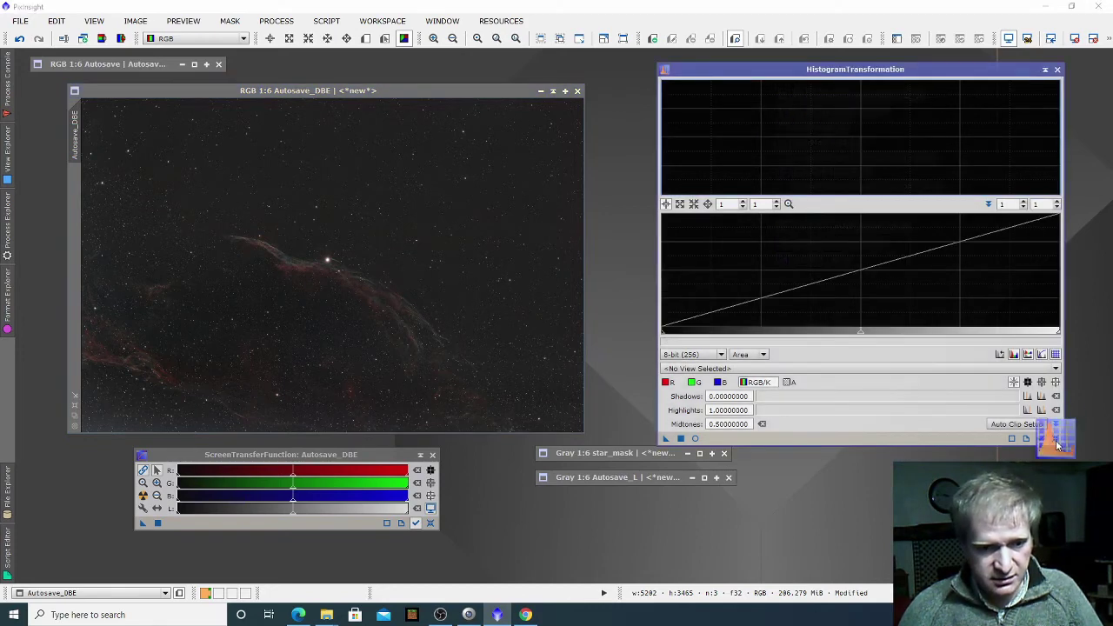
click(695, 440)
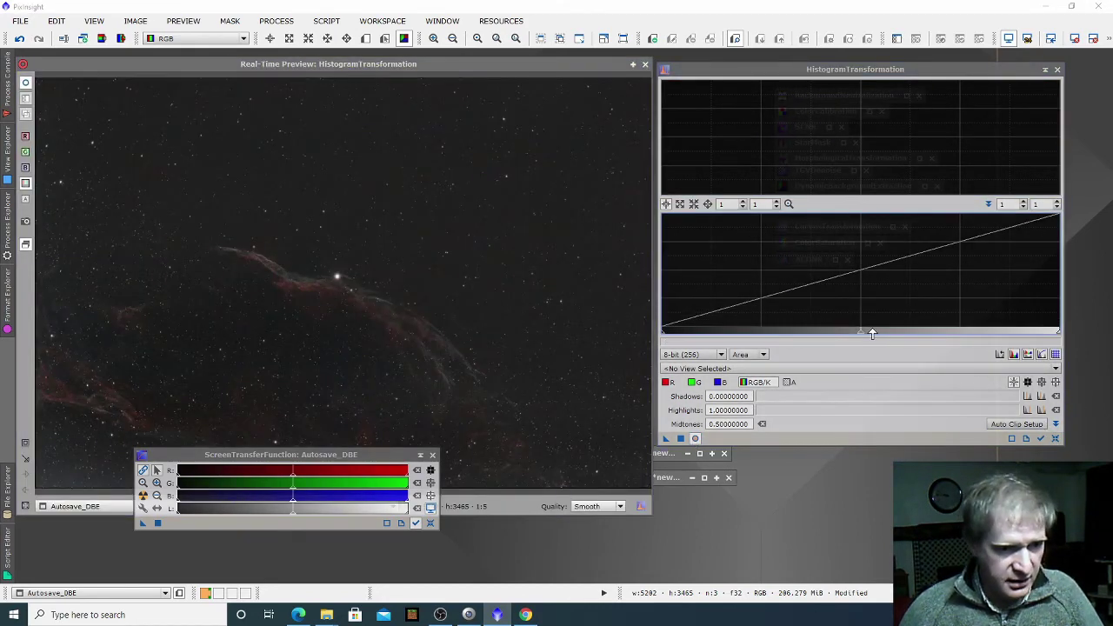
drag(859, 337, 774, 342)
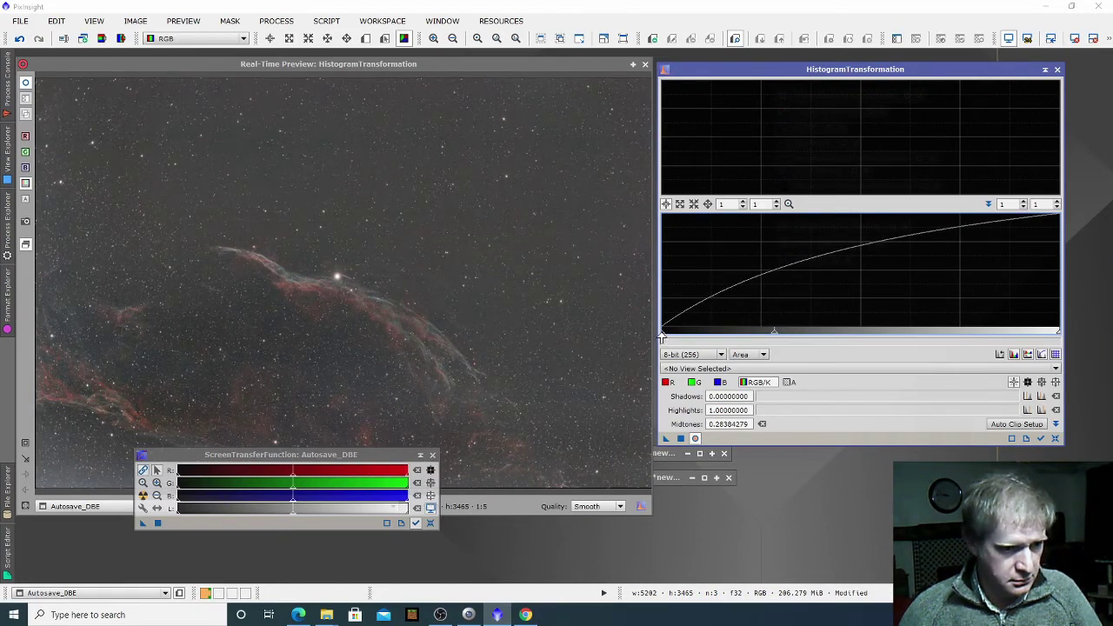
drag(663, 335, 701, 345)
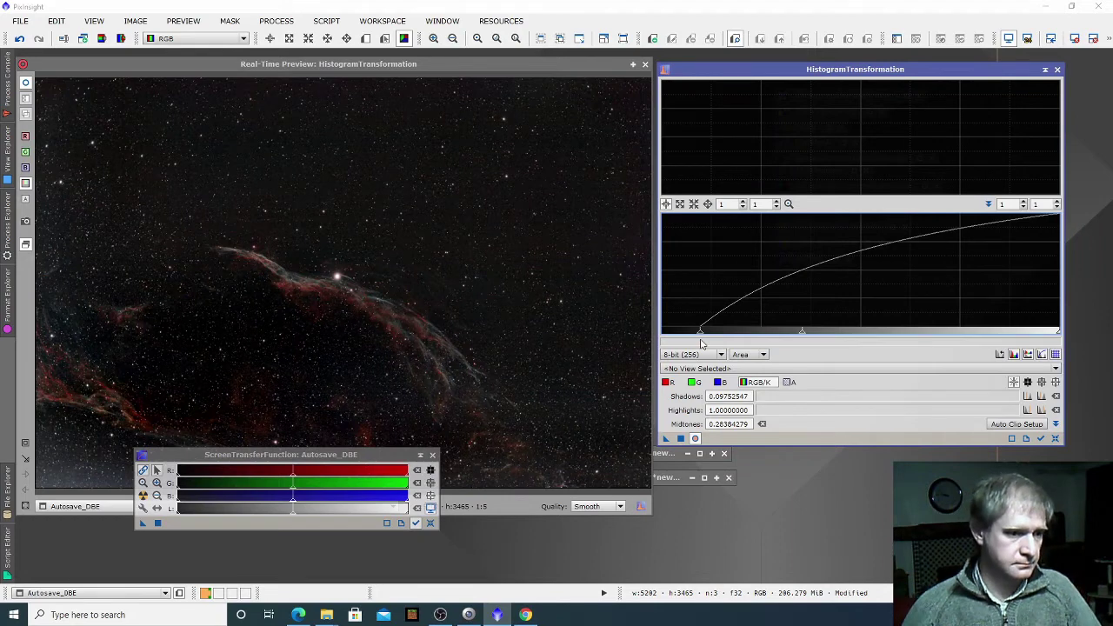
Step: Close the real-time preview, apply the second histogram stretch to the Autosave_DBE image, and collapse HistogramTransformation
click(695, 439)
click(646, 65)
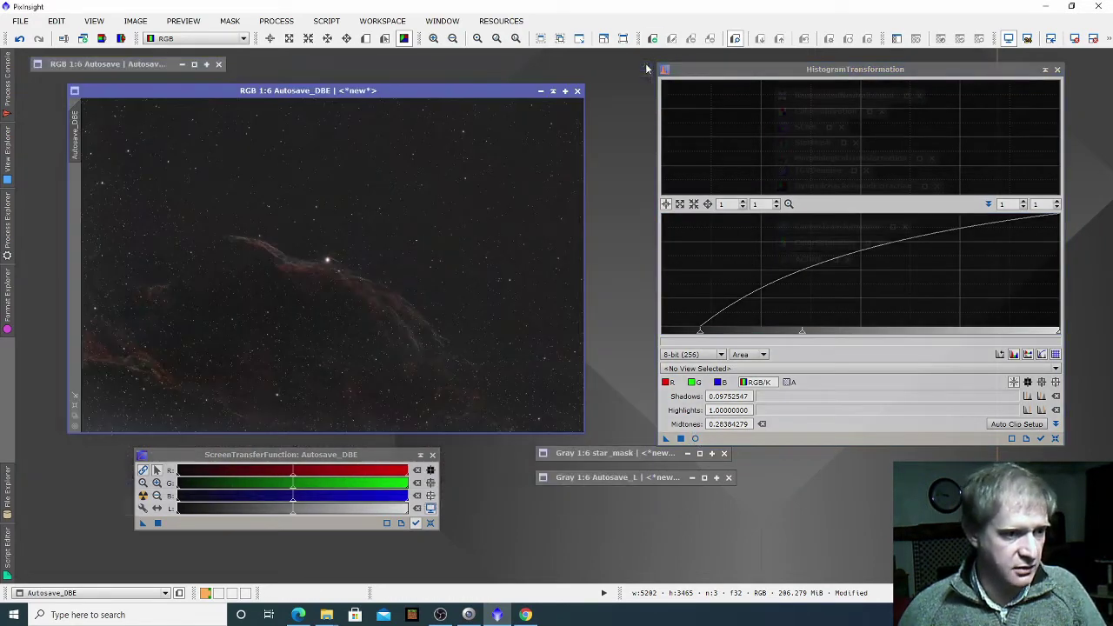
drag(664, 442, 529, 356)
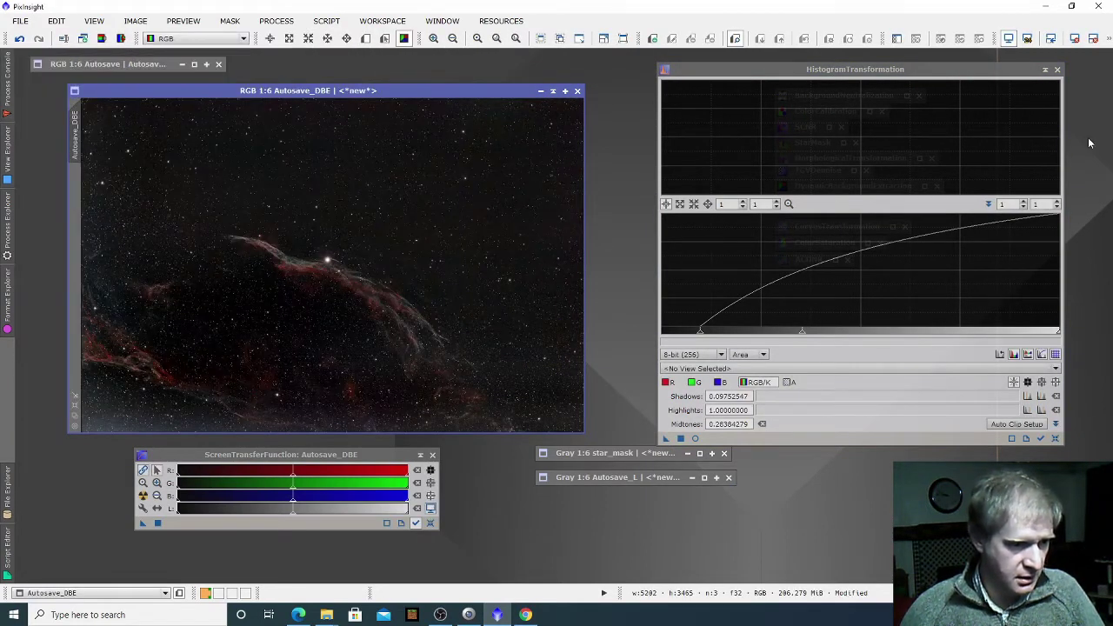
click(1043, 71)
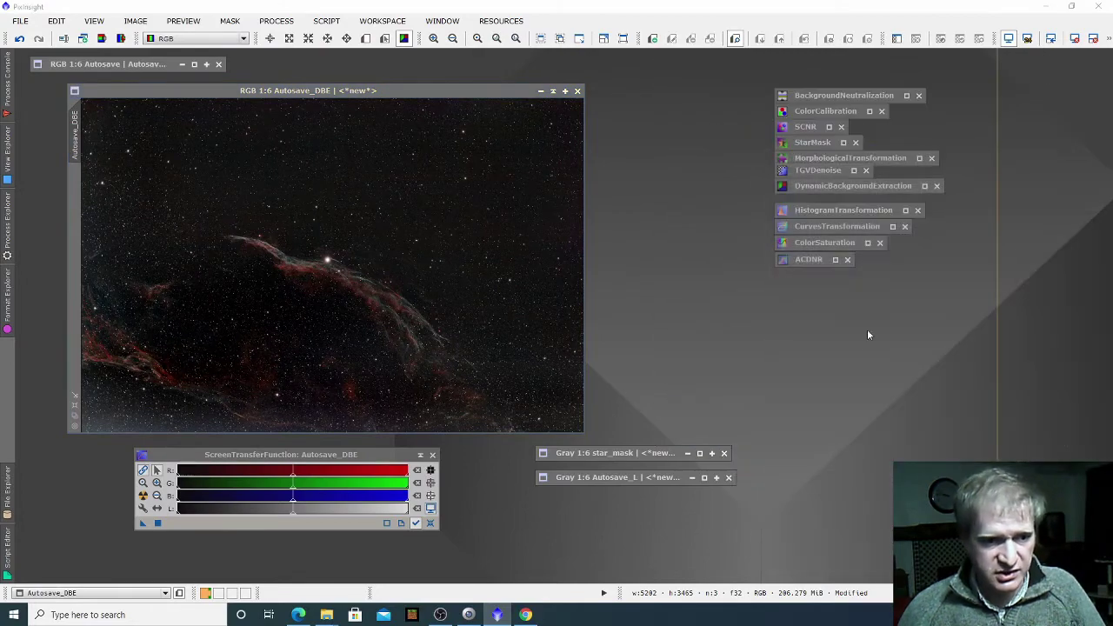
Step: Open CurvesTransformation with a real-time preview of the Autosave_DBE image and collapse ScreenTransferFunction to leave the preview unobstructed
double_click(823, 227)
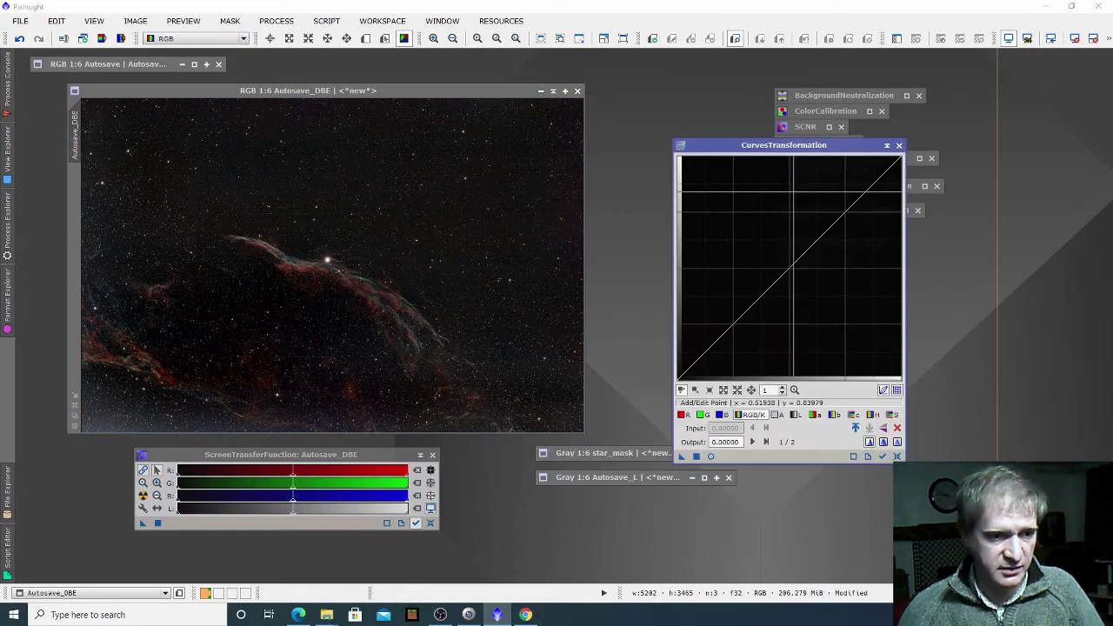
drag(729, 149, 696, 114)
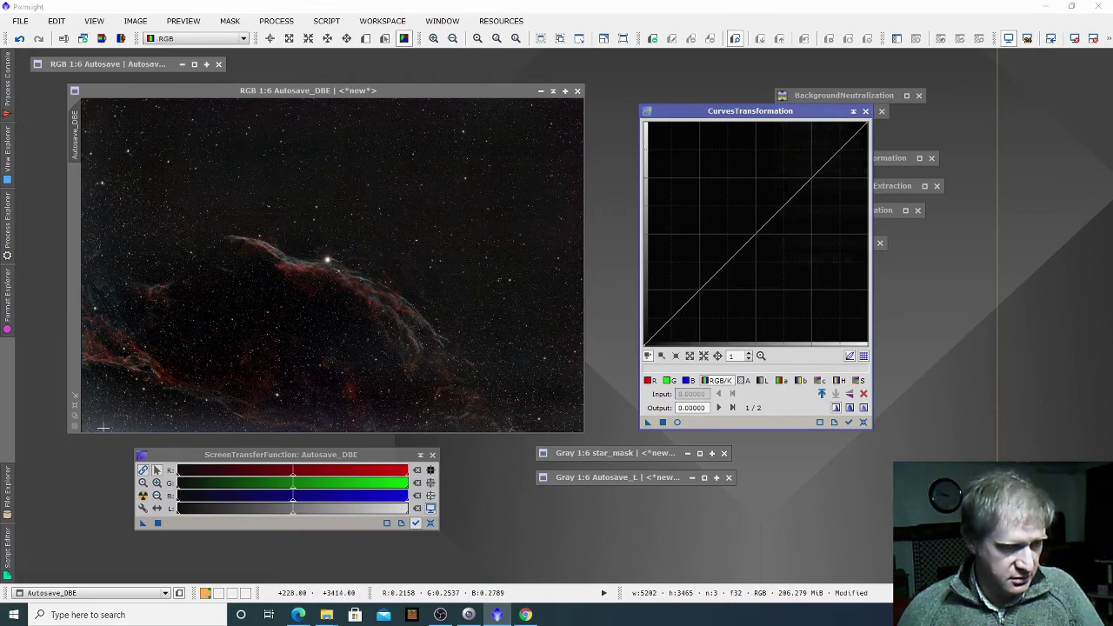
click(678, 423)
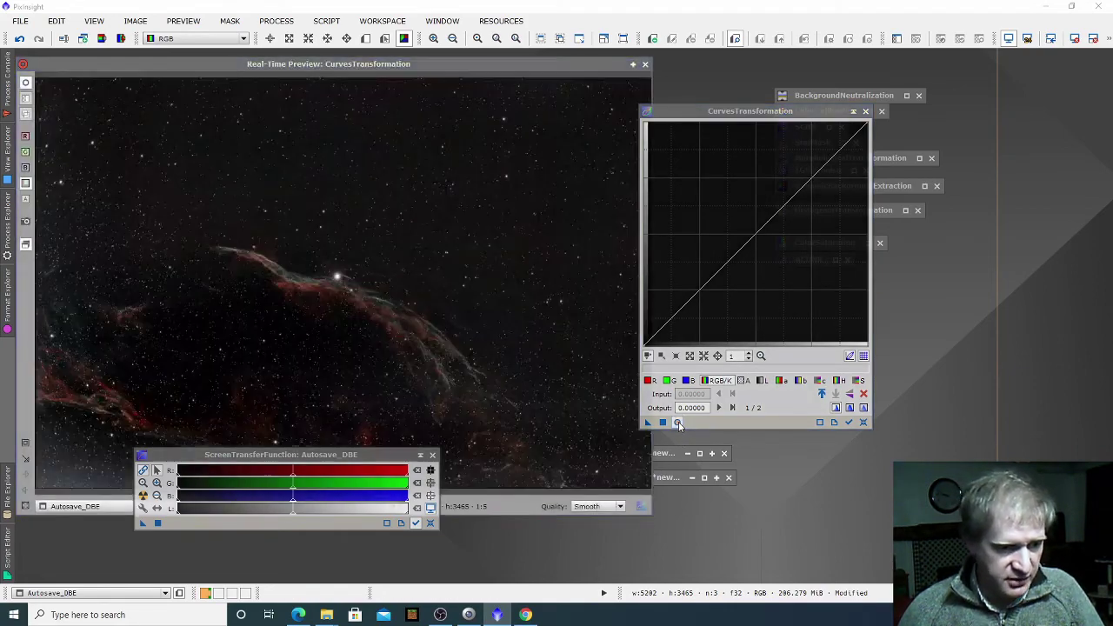
drag(733, 110, 766, 95)
drag(568, 68, 574, 68)
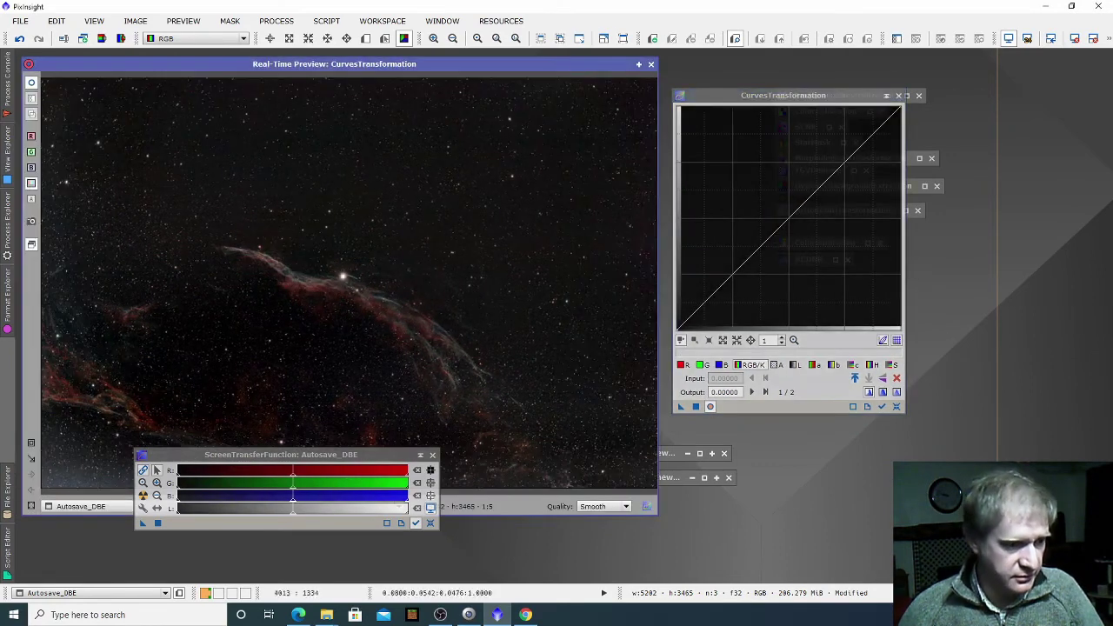
click(420, 459)
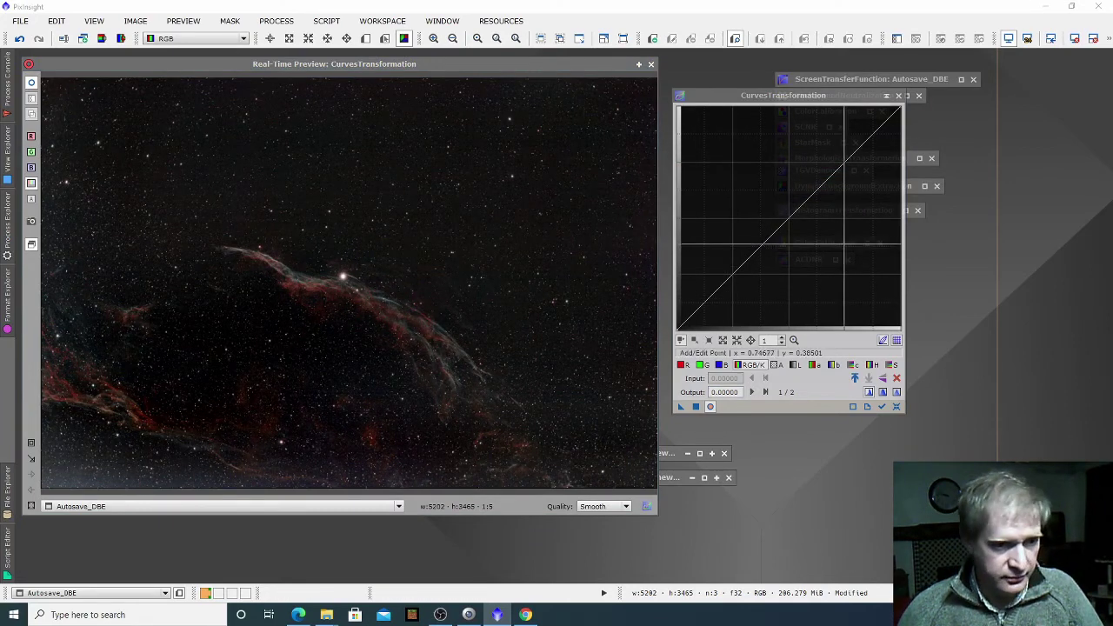
Step: Shape the RGB/K curve into an S by raising a highlight point and placing a shadow point at input 0.22739, output 0.21964
drag(841, 163, 819, 162)
click(711, 283)
drag(711, 282, 729, 285)
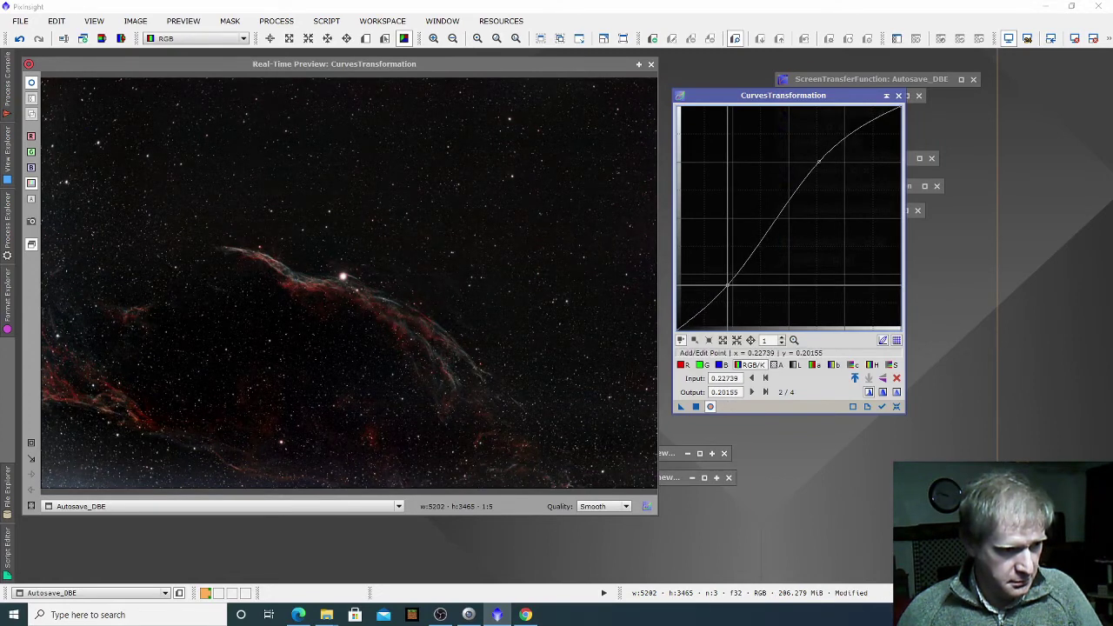
drag(819, 161, 824, 153)
drag(731, 288, 727, 281)
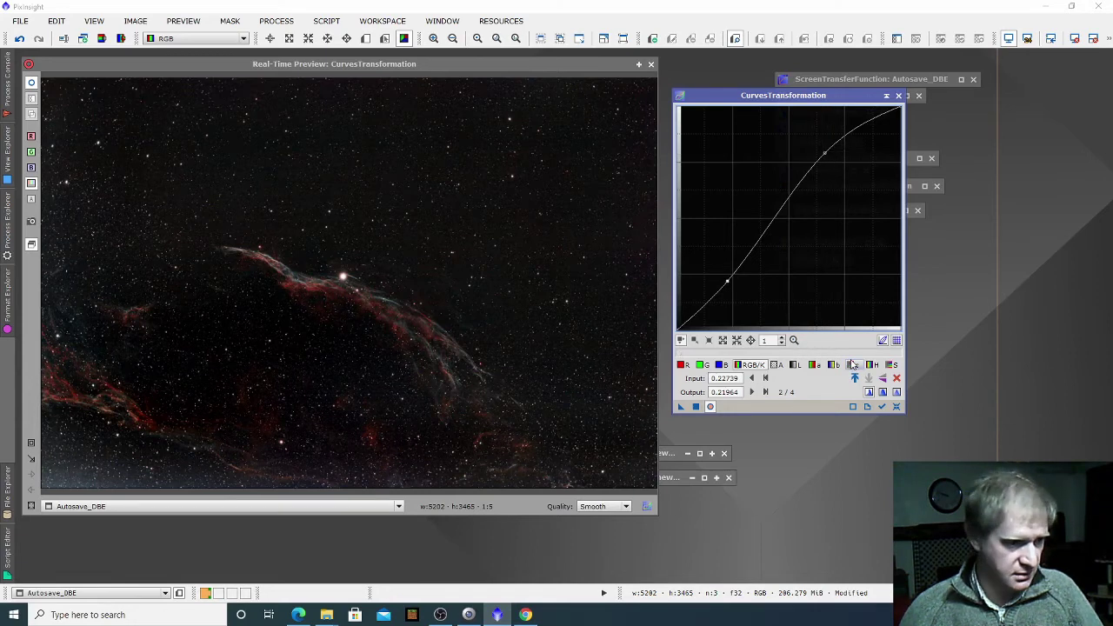
Step: Close the real-time preview, apply the S-curve to the Autosave_DBE image, and collapse CurvesTransformation
click(710, 407)
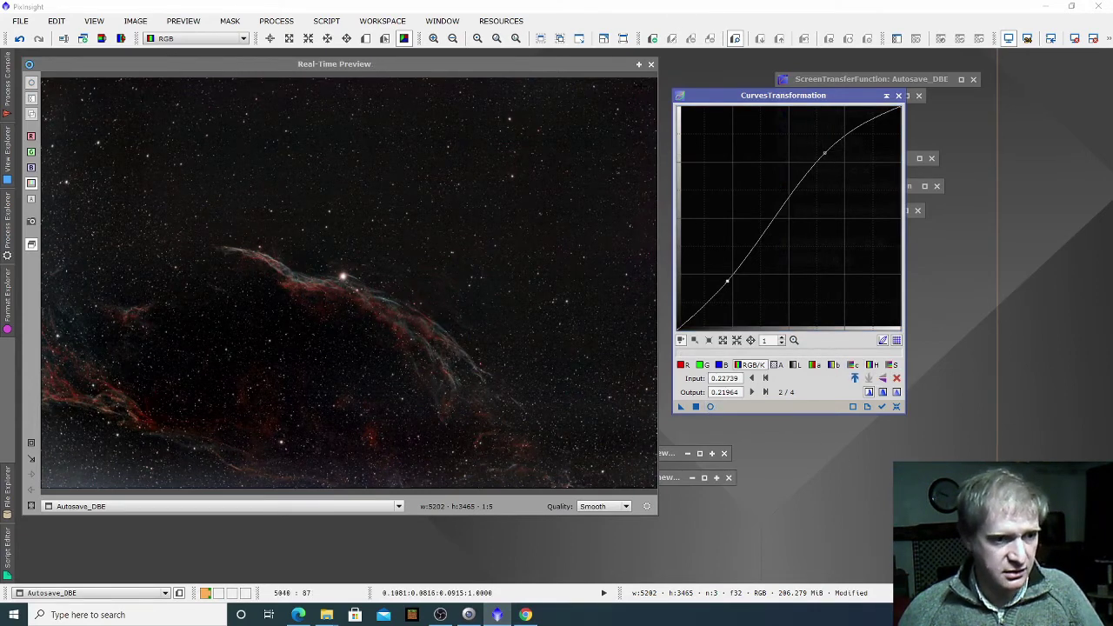
click(650, 65)
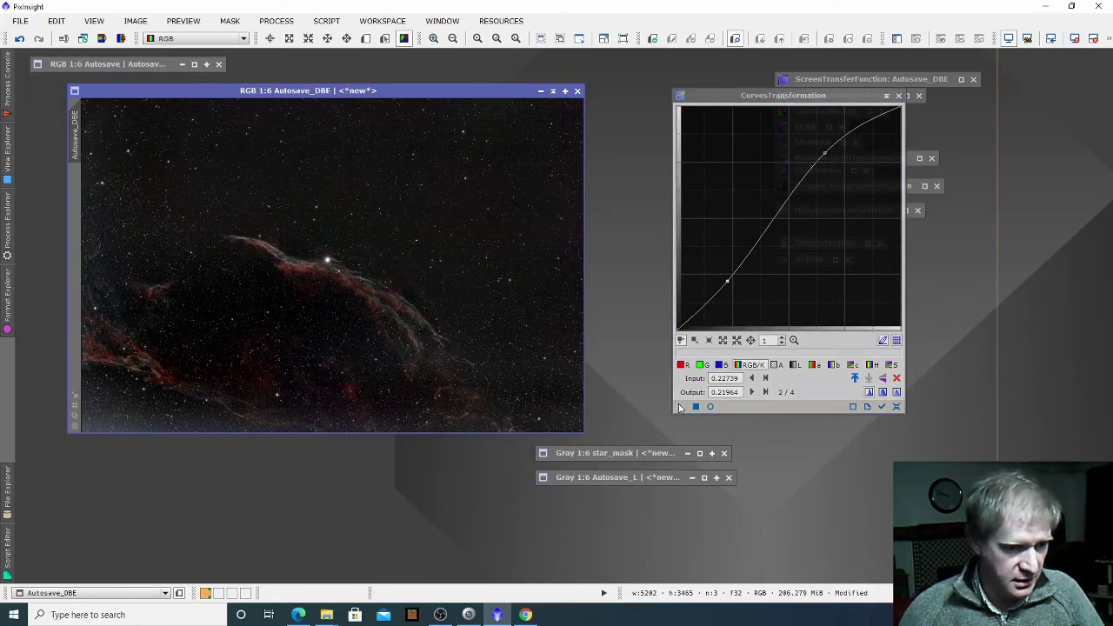
drag(679, 406, 484, 306)
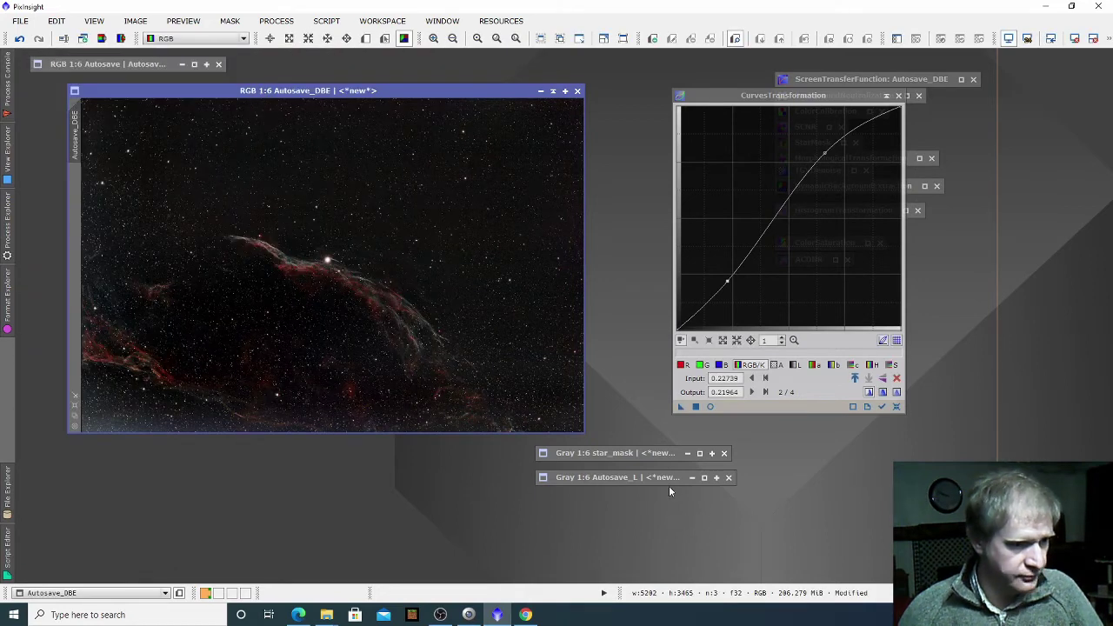
click(887, 96)
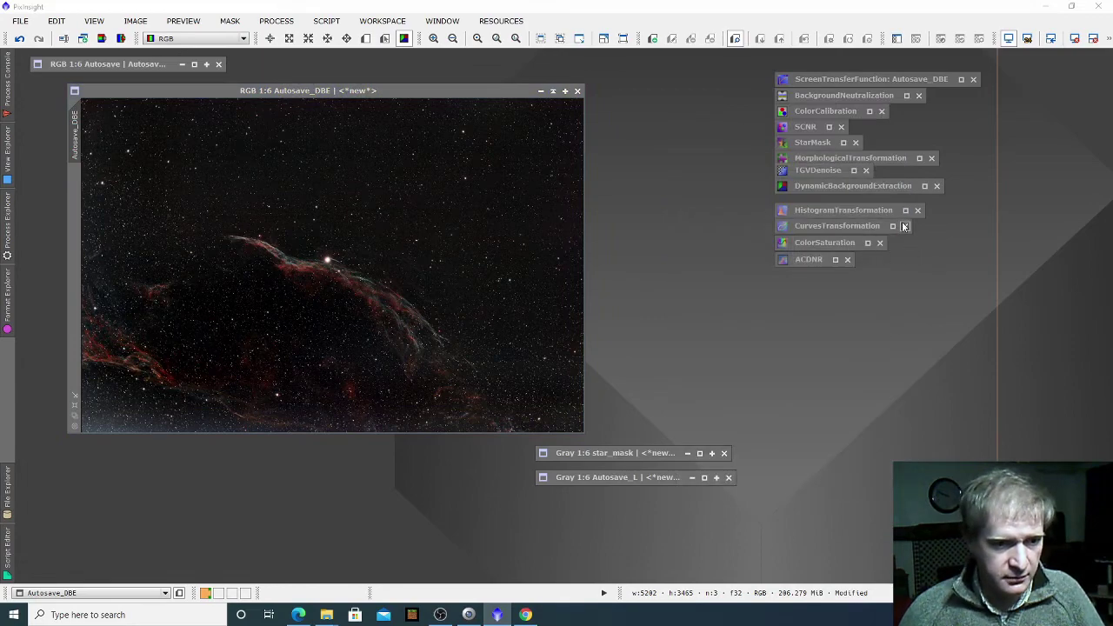
Step: Reset HistogramTransformation and, with a real-time preview, set RGB/K midtones to 0.37263464 and shadows to 0.02765648
click(870, 210)
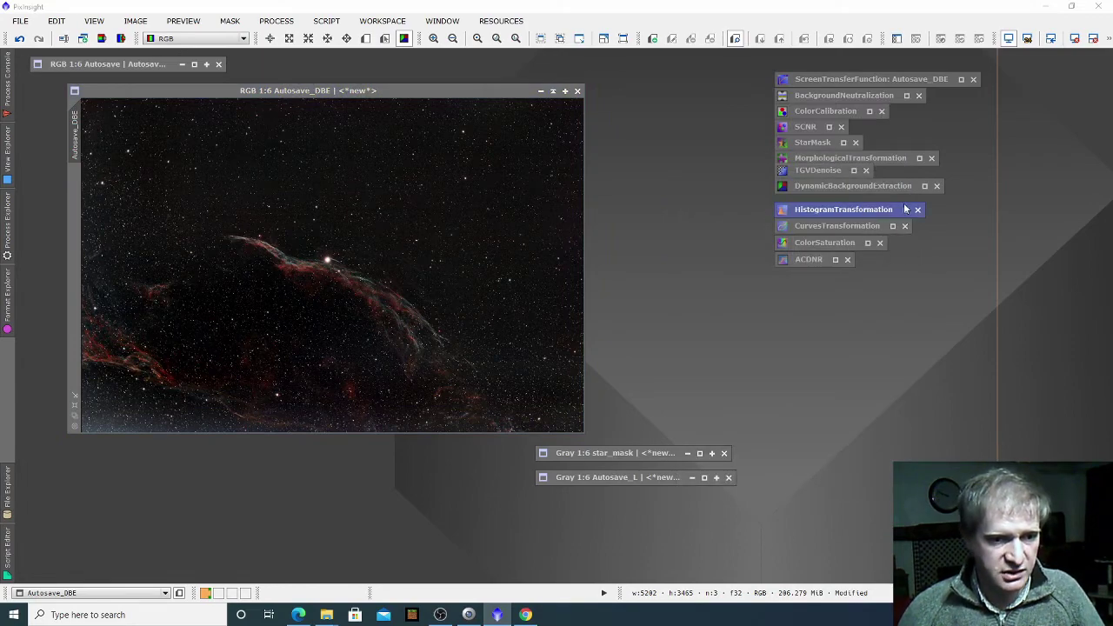
click(905, 210)
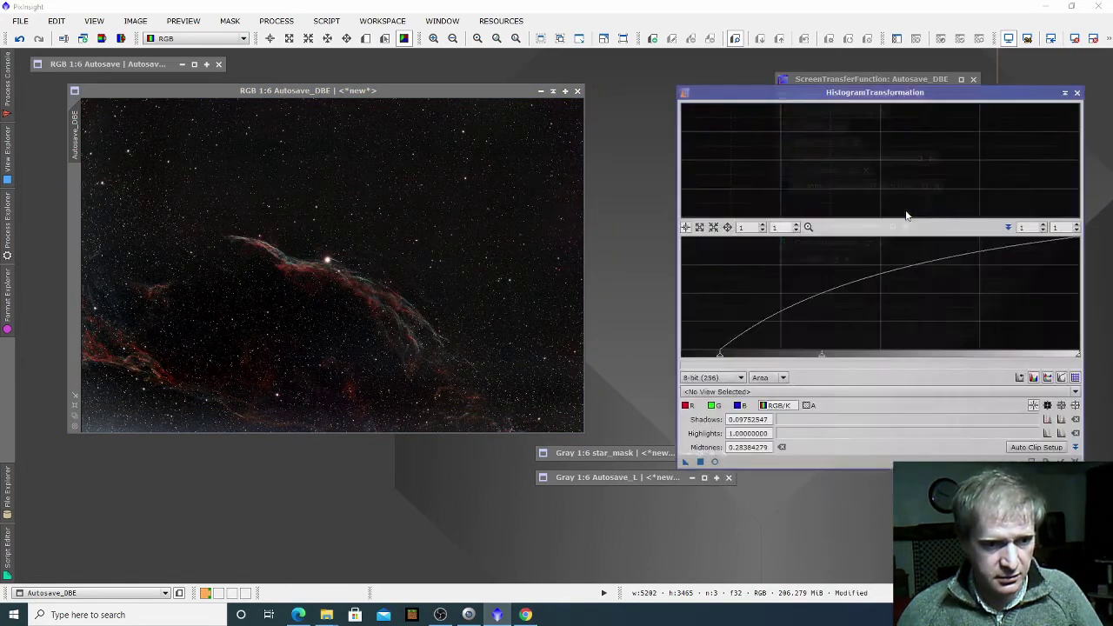
click(1055, 441)
click(695, 439)
drag(860, 336, 809, 339)
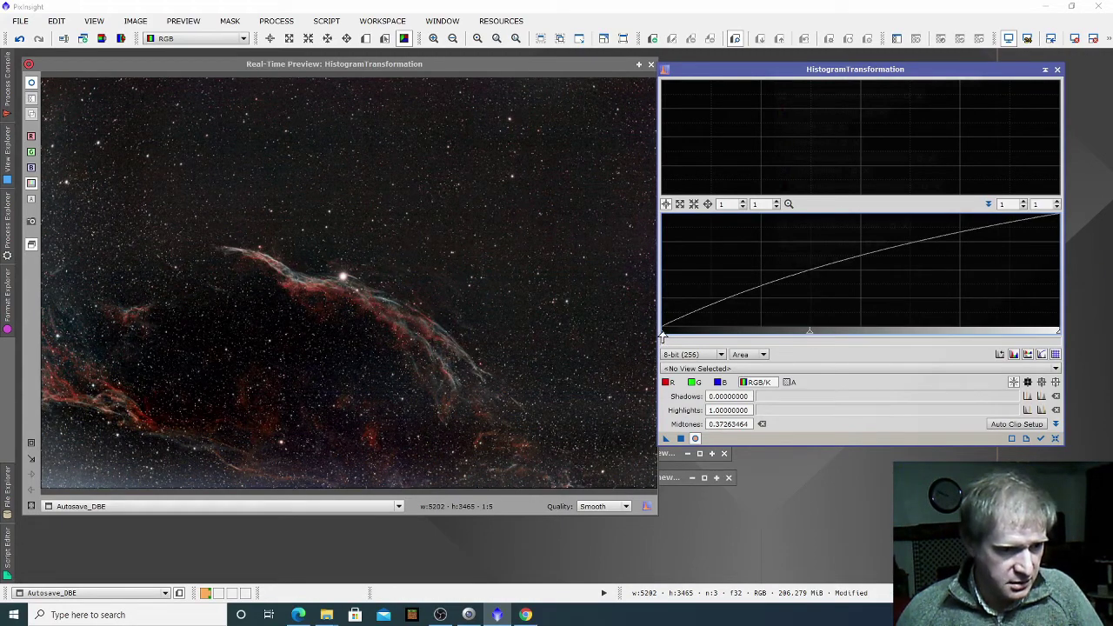
mouse_move(664, 335)
mouse_down()
mouse_move(678, 334)
mouse_move(667, 335)
mouse_up()
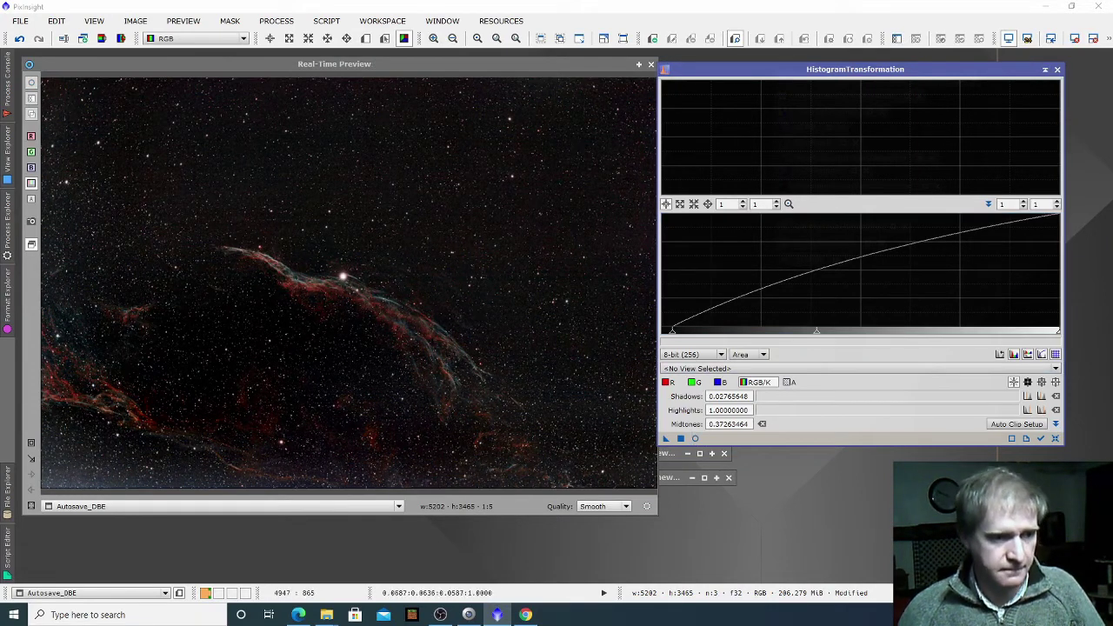
Step: Close the real-time preview, apply the histogram stretch to the Autosave_DBE image, then reset and collapse HistogramTransformation
click(651, 64)
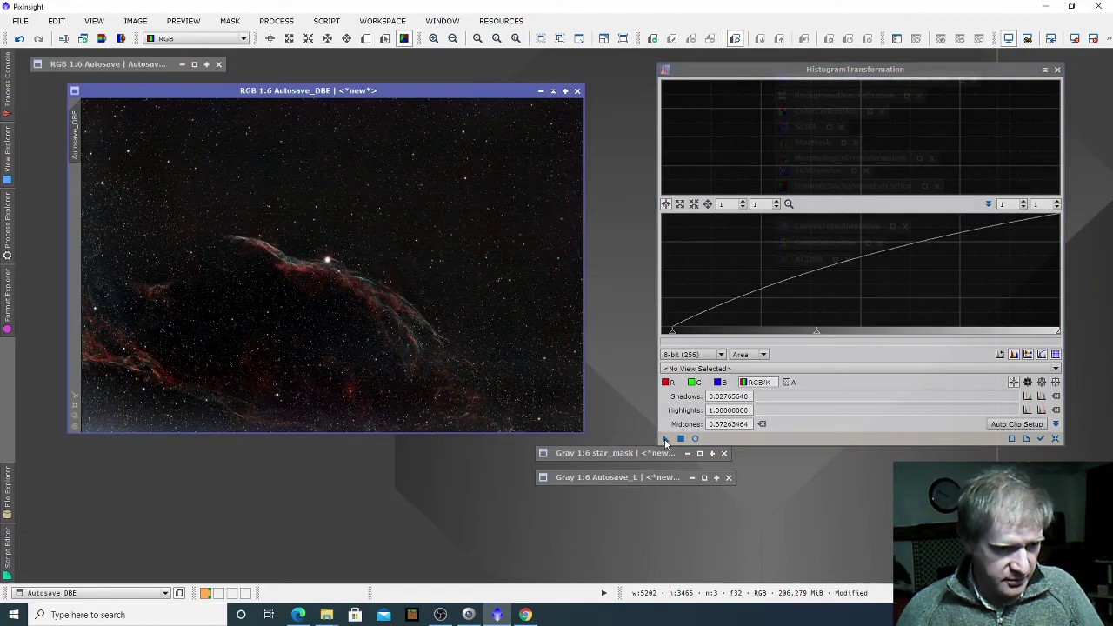
drag(666, 442, 473, 345)
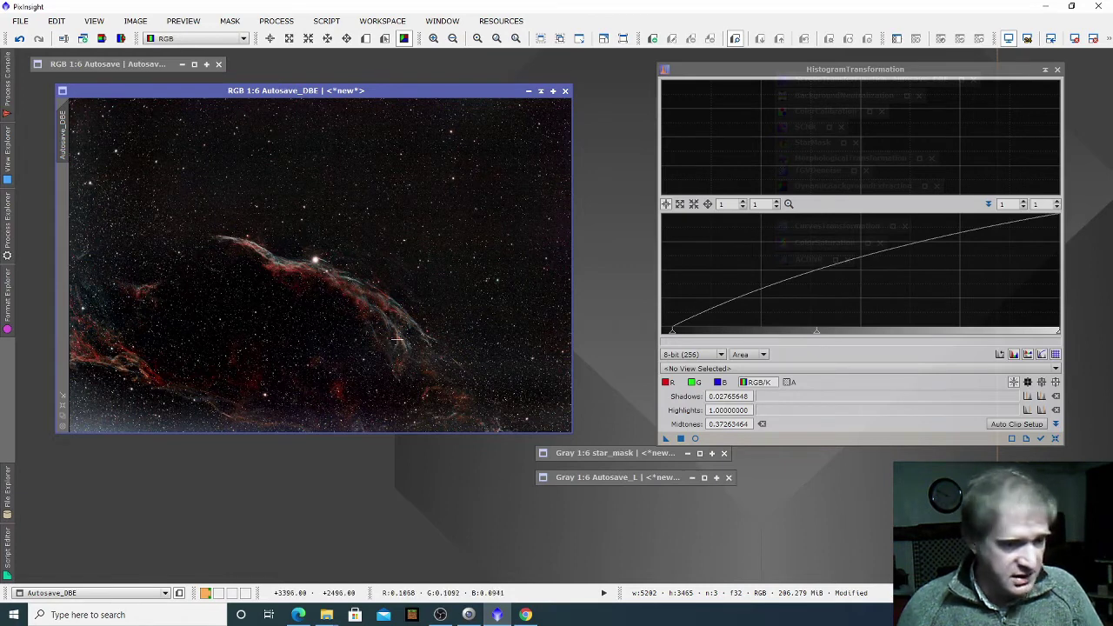
click(1056, 439)
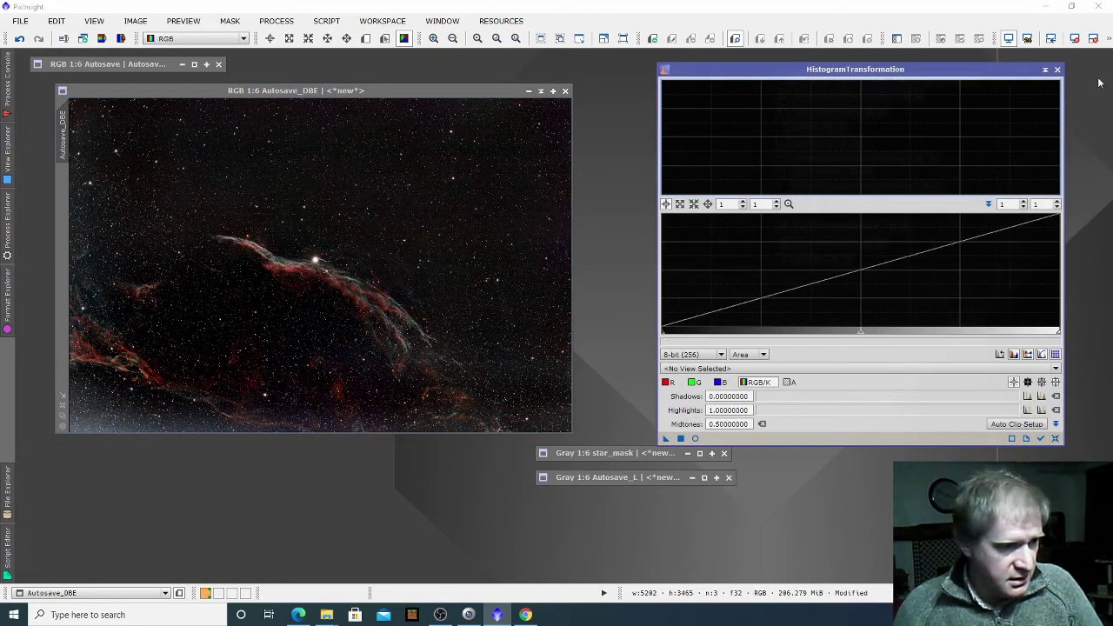
click(1045, 69)
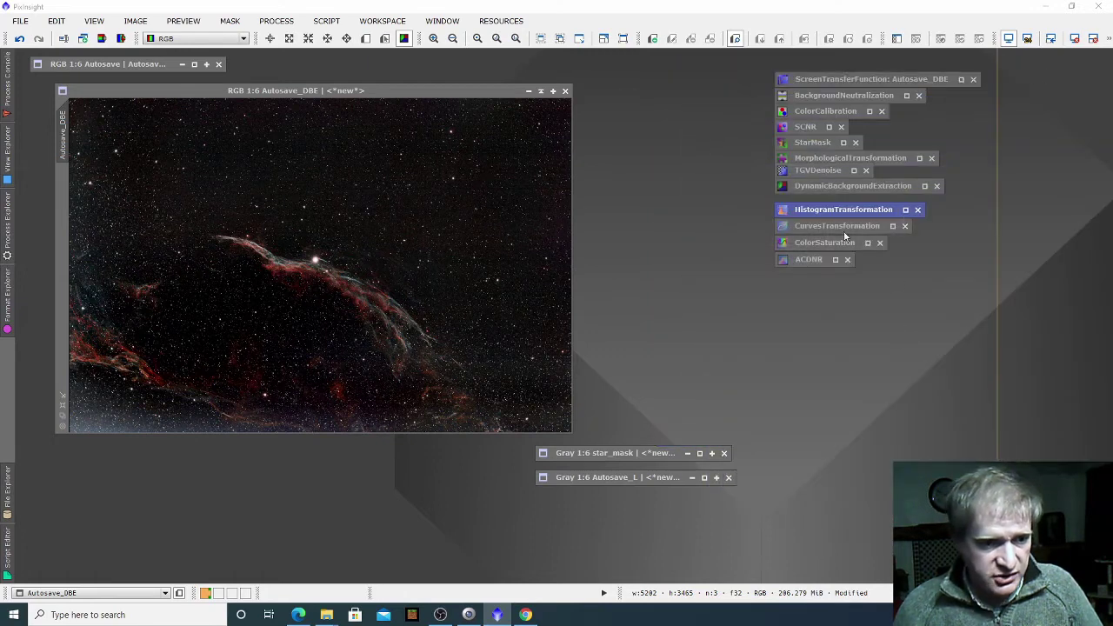
drag(839, 210, 837, 204)
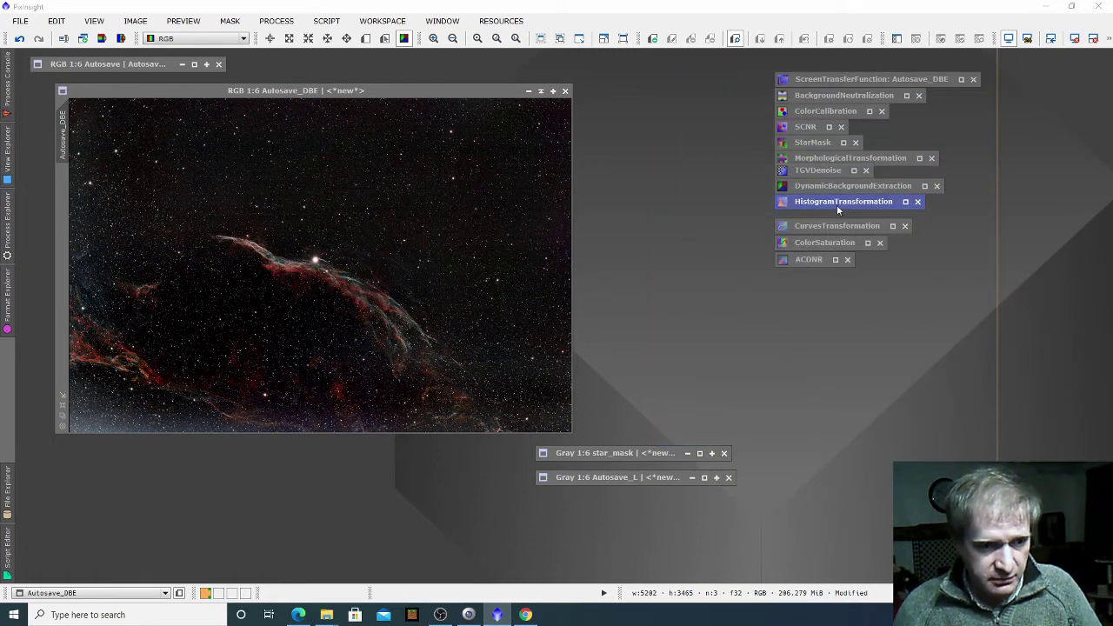
Step: Open ColorSaturation clear of the image and start a real-time preview of Autosave_DBE to inspect the nebula's red filaments
click(867, 243)
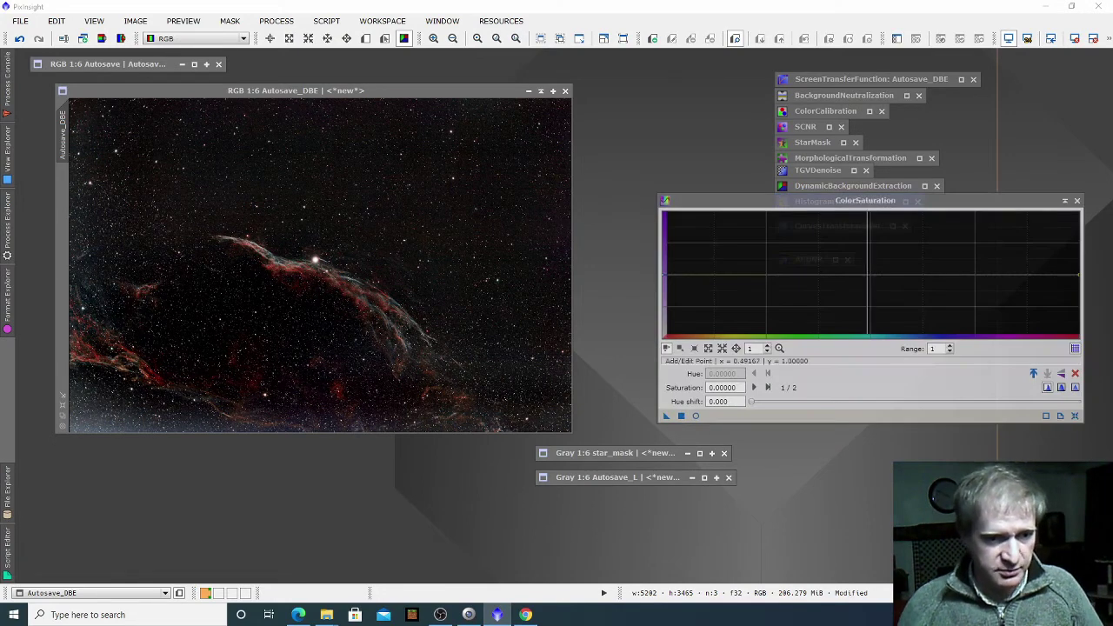
drag(867, 202, 798, 113)
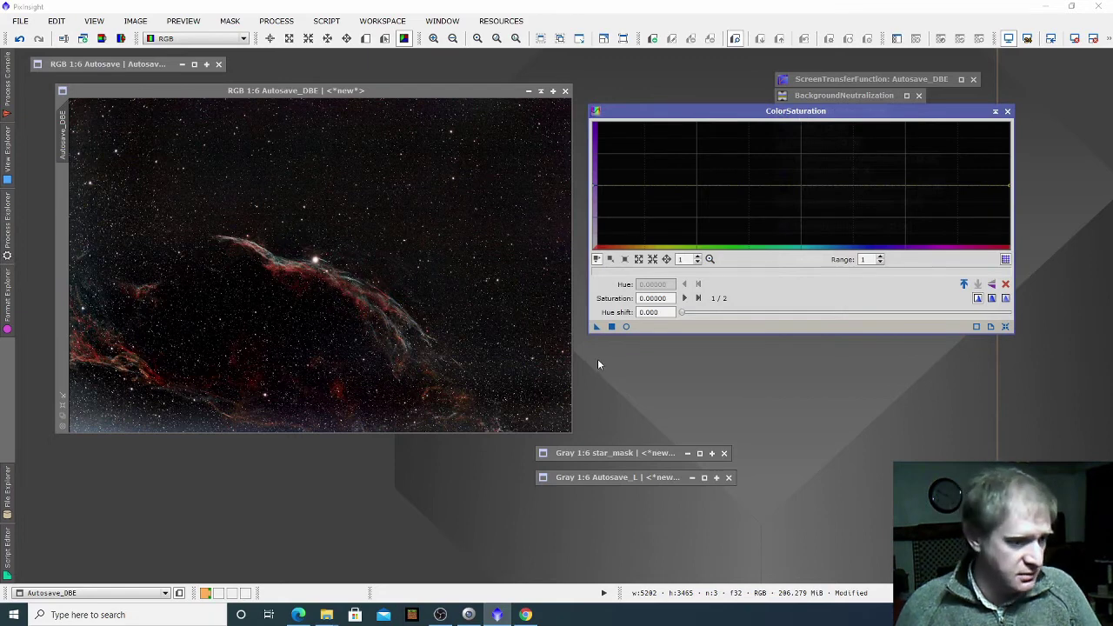
click(273, 268)
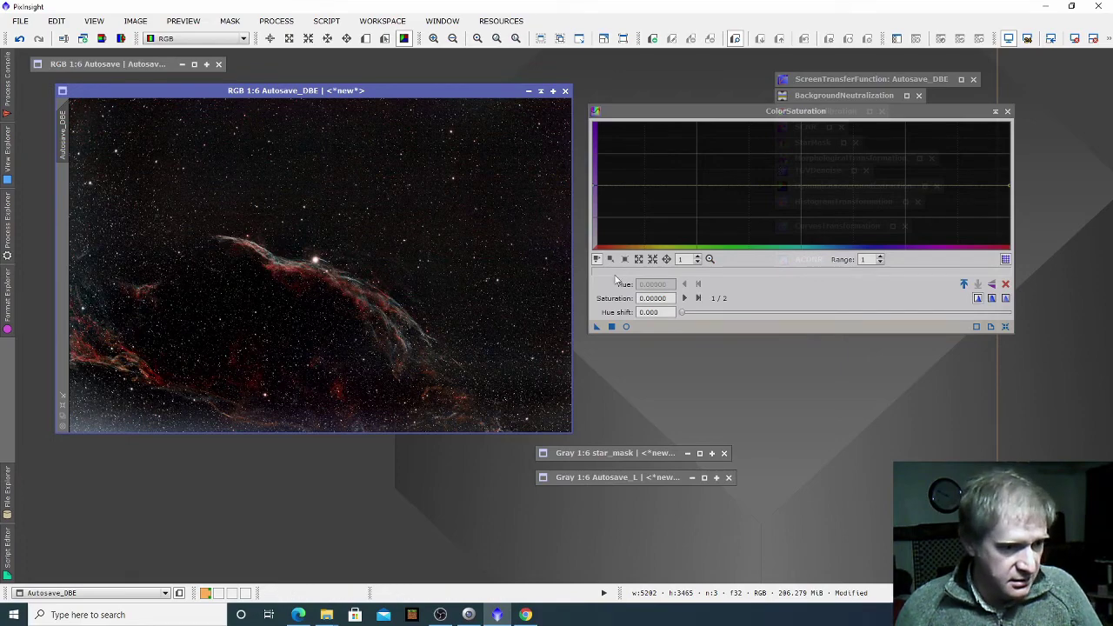
click(626, 327)
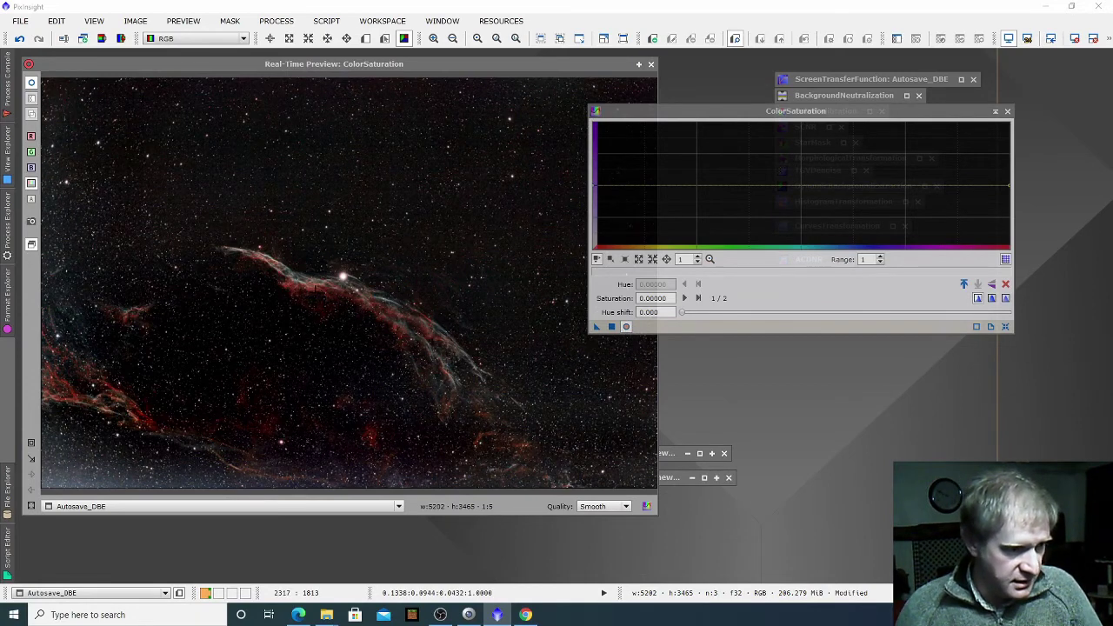
click(315, 297)
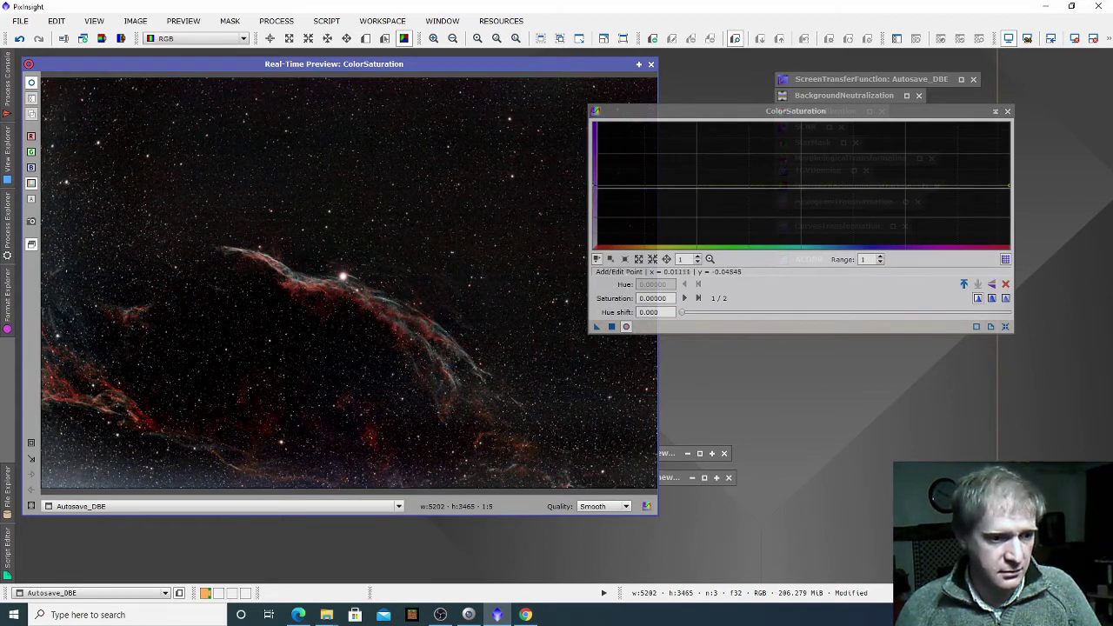
Step: Add points in the red-orange hues of the saturation curve, raise hue 0.06806 to 0.84545, and anchor hue 0.50278 at zero
click(600, 186)
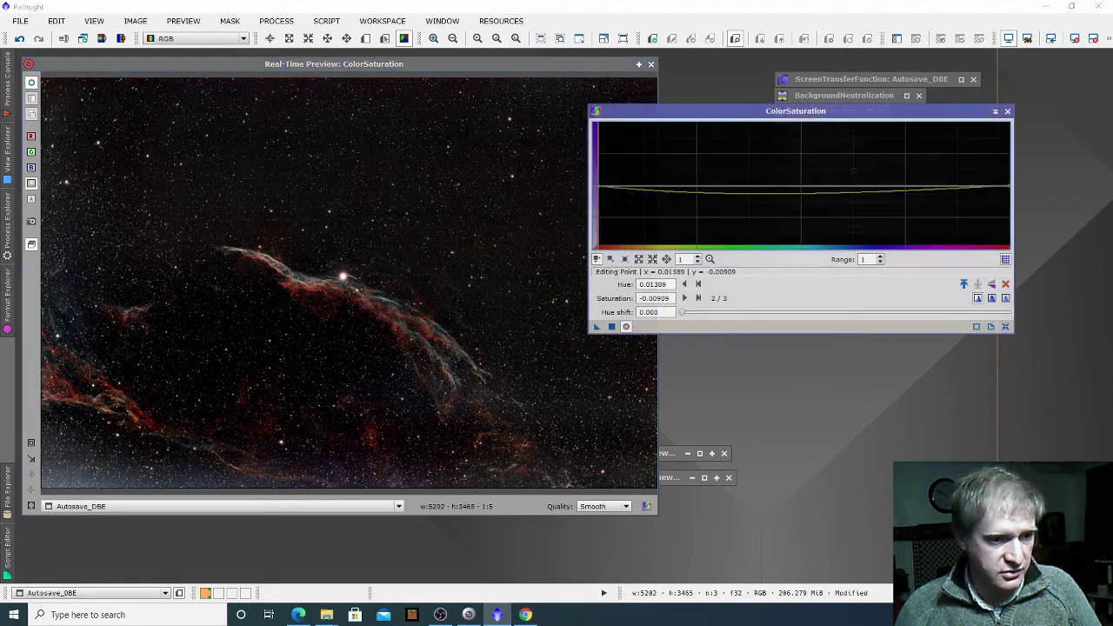
click(623, 186)
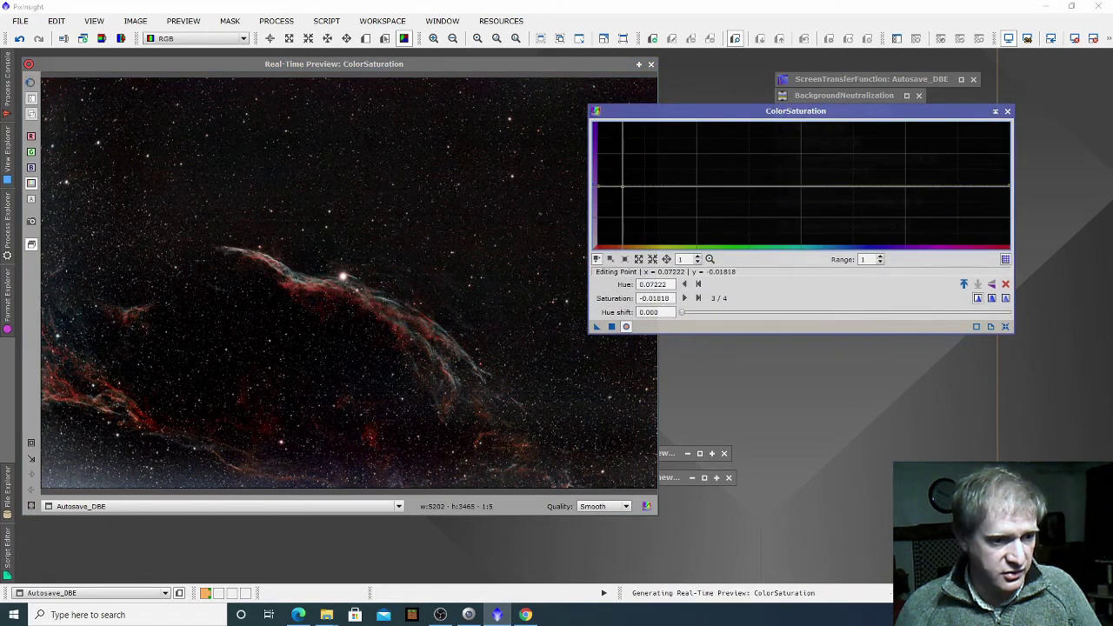
click(637, 186)
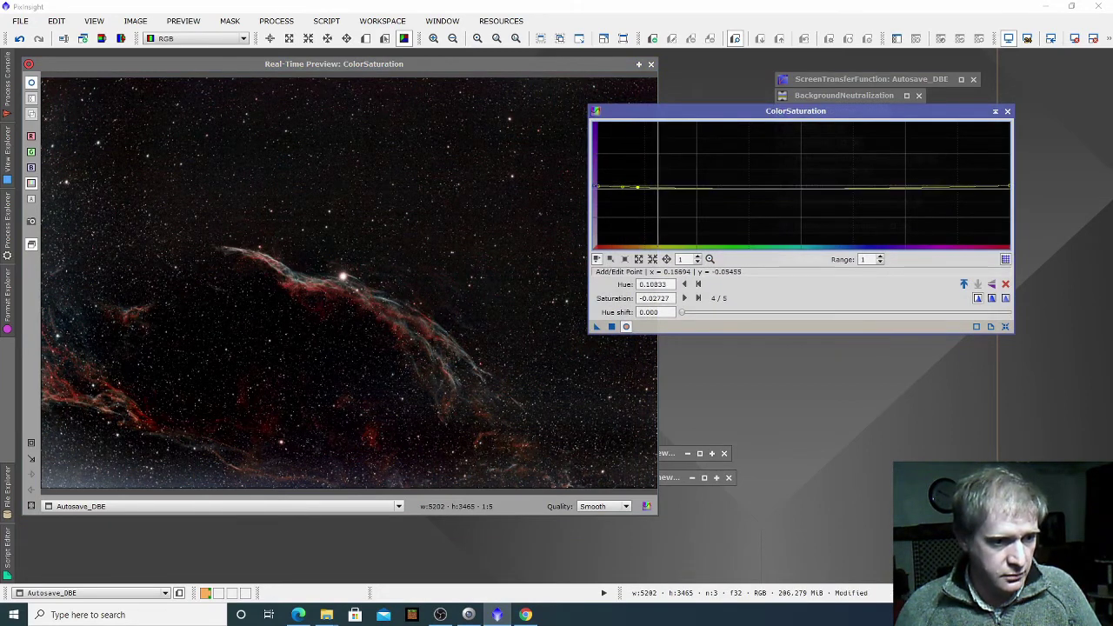
click(666, 186)
drag(622, 187, 623, 128)
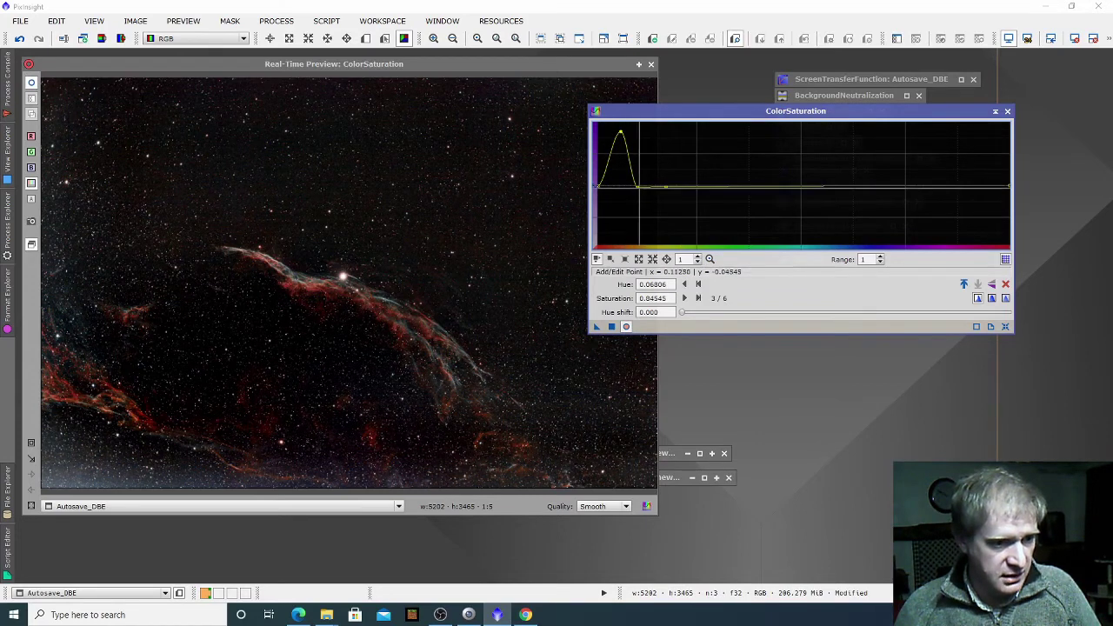
mouse_move(802, 186)
mouse_down()
mouse_move(802, 217)
mouse_move(802, 186)
mouse_up()
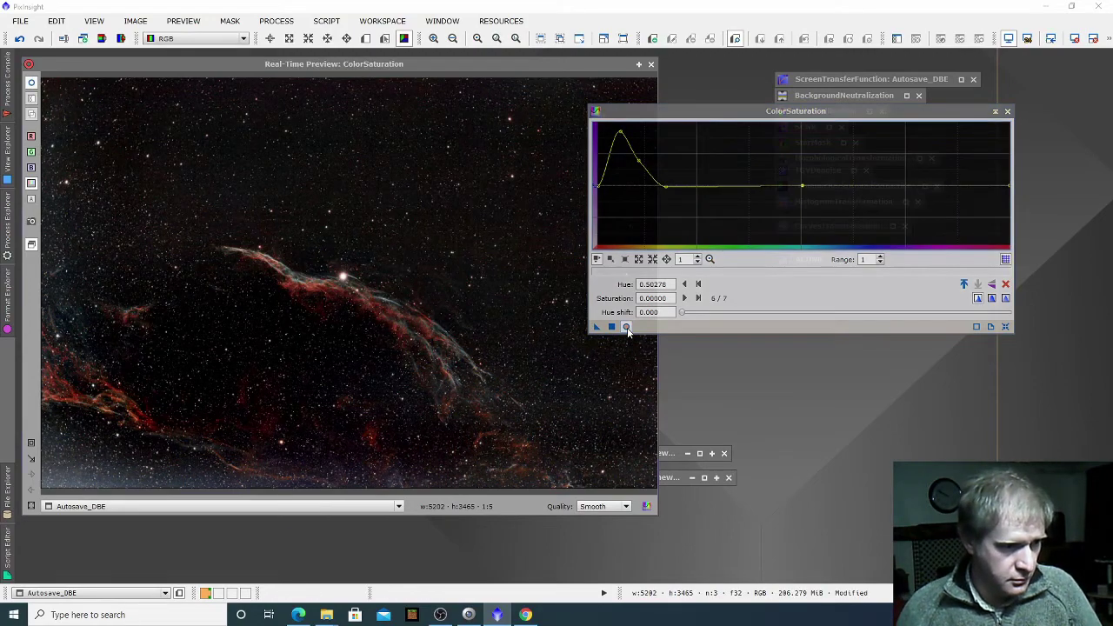
Step: Widen the red saturation peak with a raised lower-hue point and one at hue 0.12500, saturation 0.03636, then compare the preview
drag(607, 179, 606, 152)
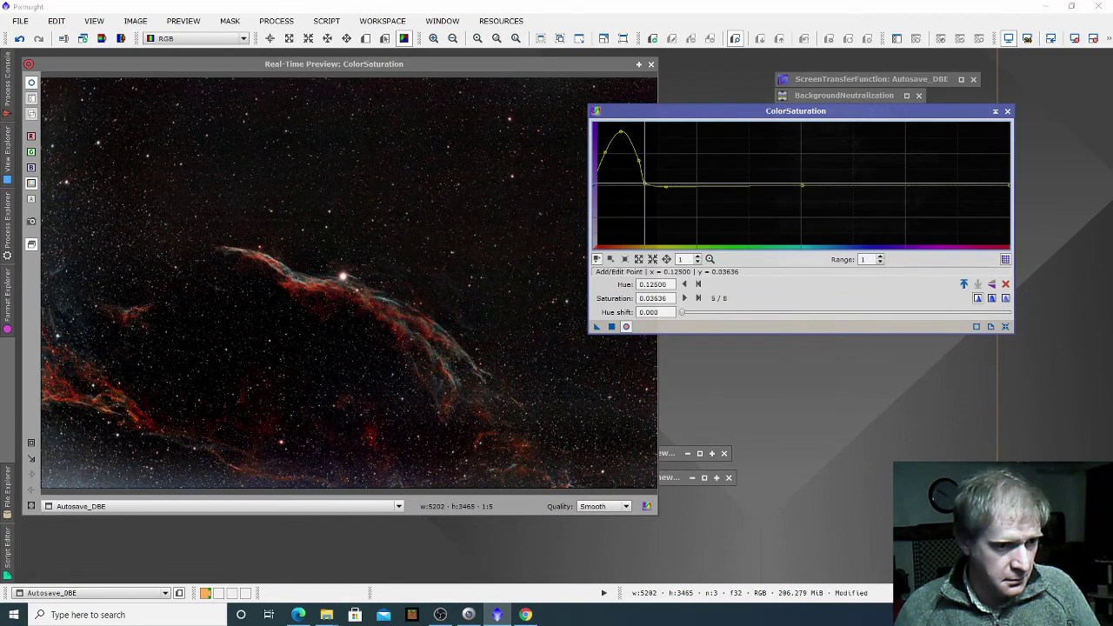
click(644, 185)
click(627, 326)
click(626, 326)
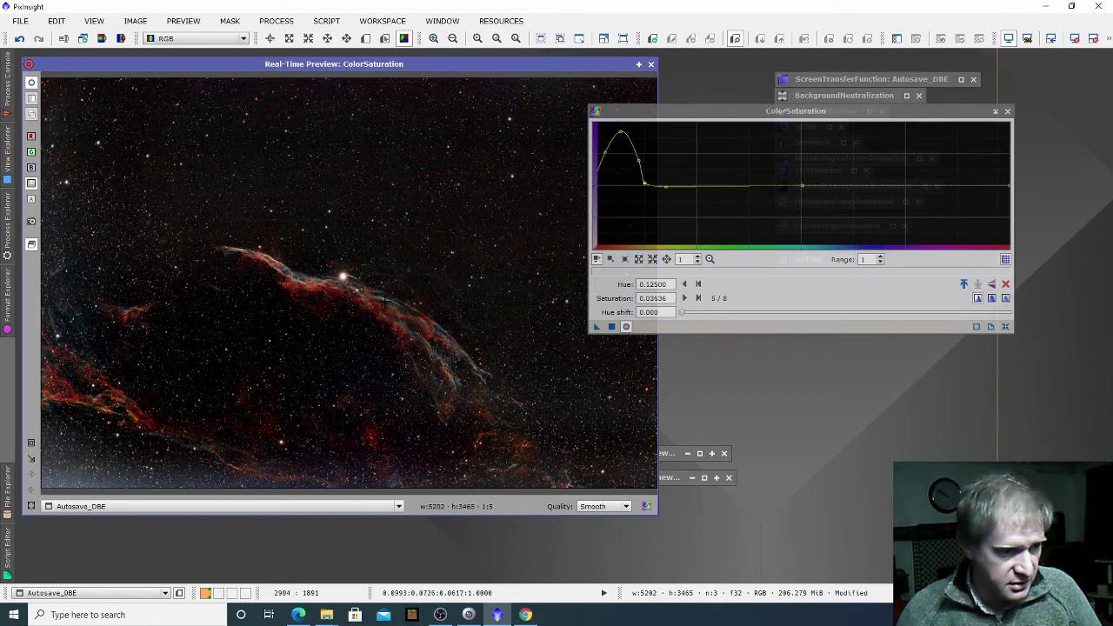
Step: Check the bluish filament in the preview and add control points along the cyan-to-blue section of the saturation curve
click(383, 306)
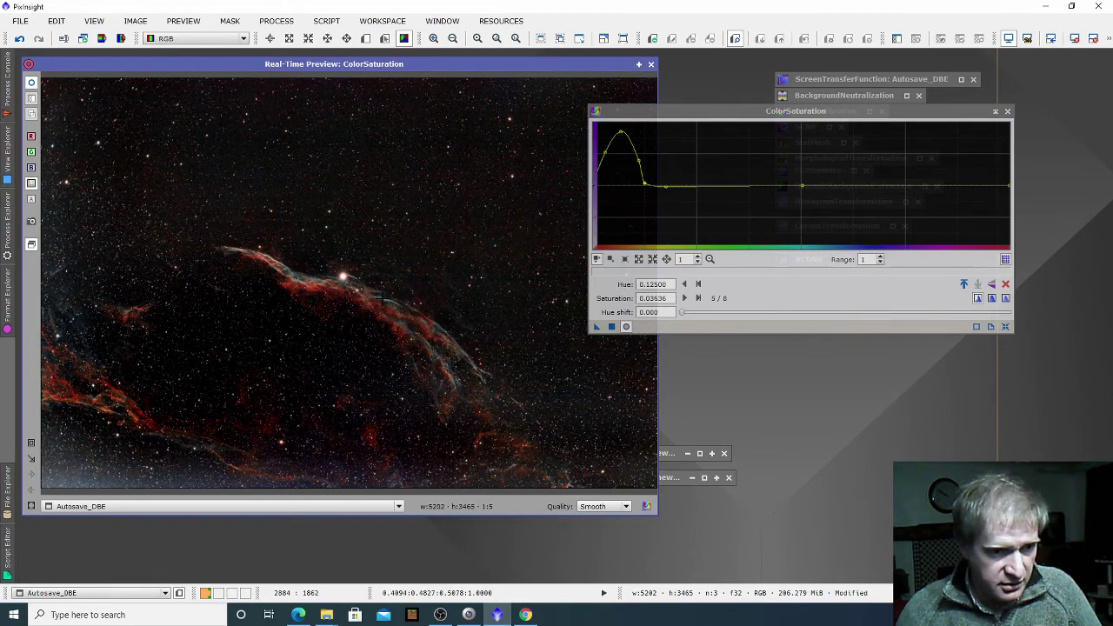
click(819, 185)
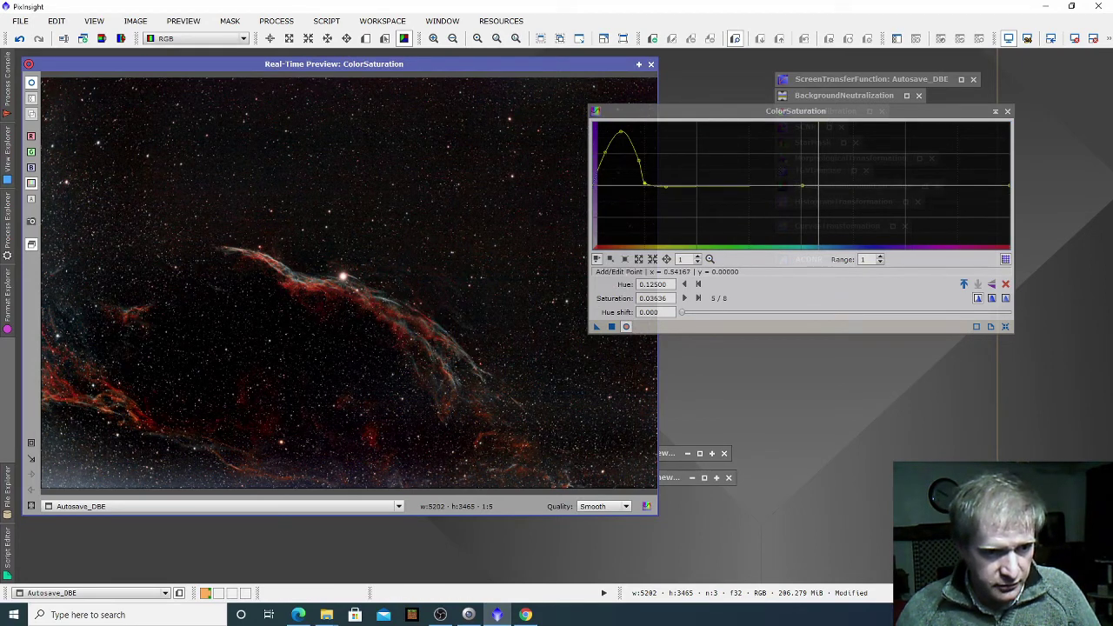
click(832, 185)
click(850, 185)
click(864, 186)
click(820, 186)
Step: Raise the cyan-blue points into a second saturation peak, with hue 0.54028 at 0.80000 and the higher-hue shoulder at 0.59091
drag(820, 185, 819, 137)
drag(833, 185, 834, 161)
mouse_move(741, 185)
mouse_down()
mouse_move(741, 135)
mouse_move(742, 185)
mouse_up()
drag(841, 186, 840, 146)
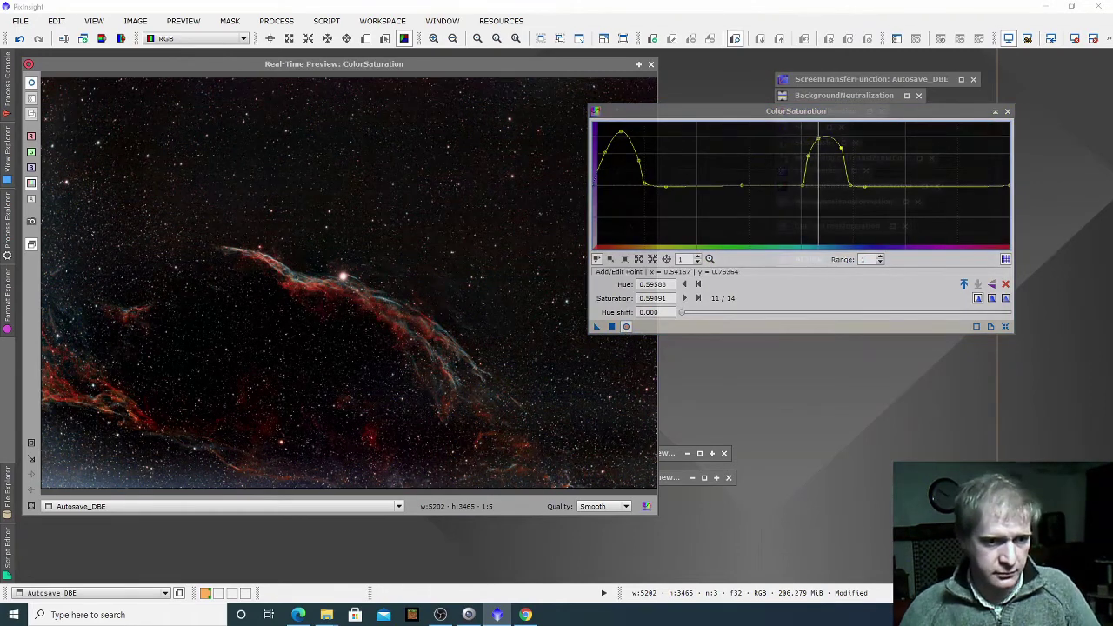
click(819, 136)
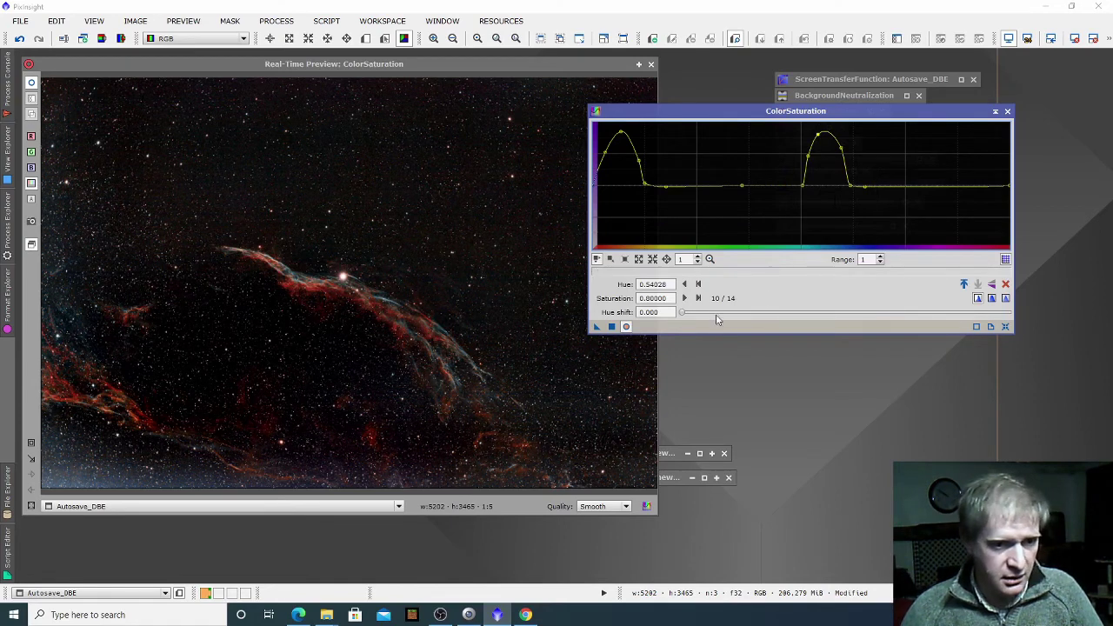
Step: Close the real-time preview, apply the saturation curve to the Autosave_DBE image, and collapse ColorSaturation
click(627, 327)
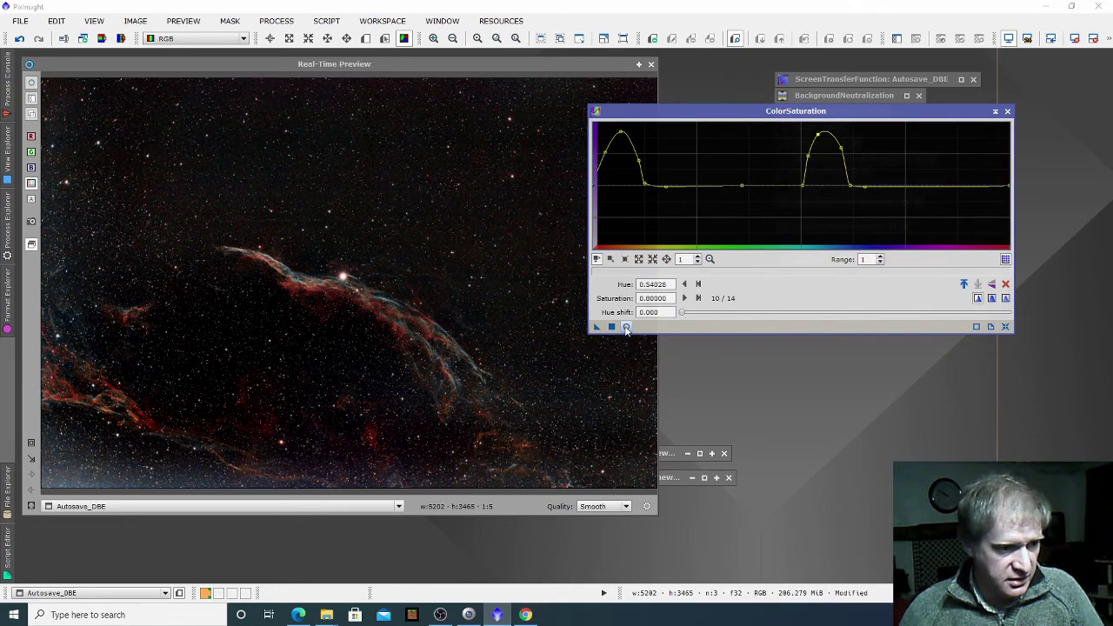
click(650, 65)
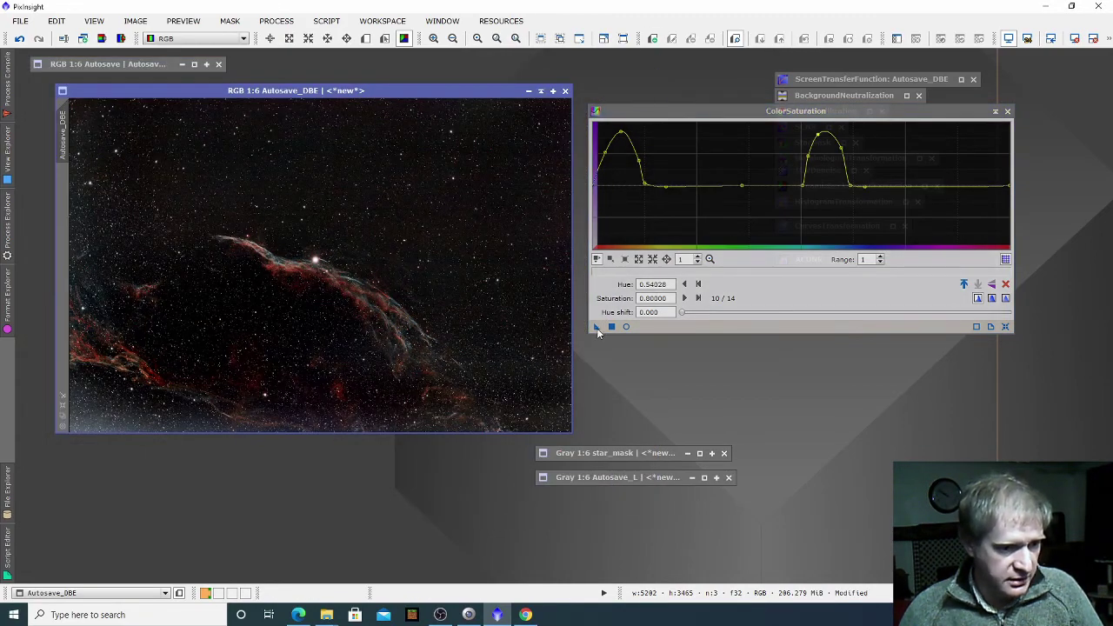
drag(446, 267, 444, 263)
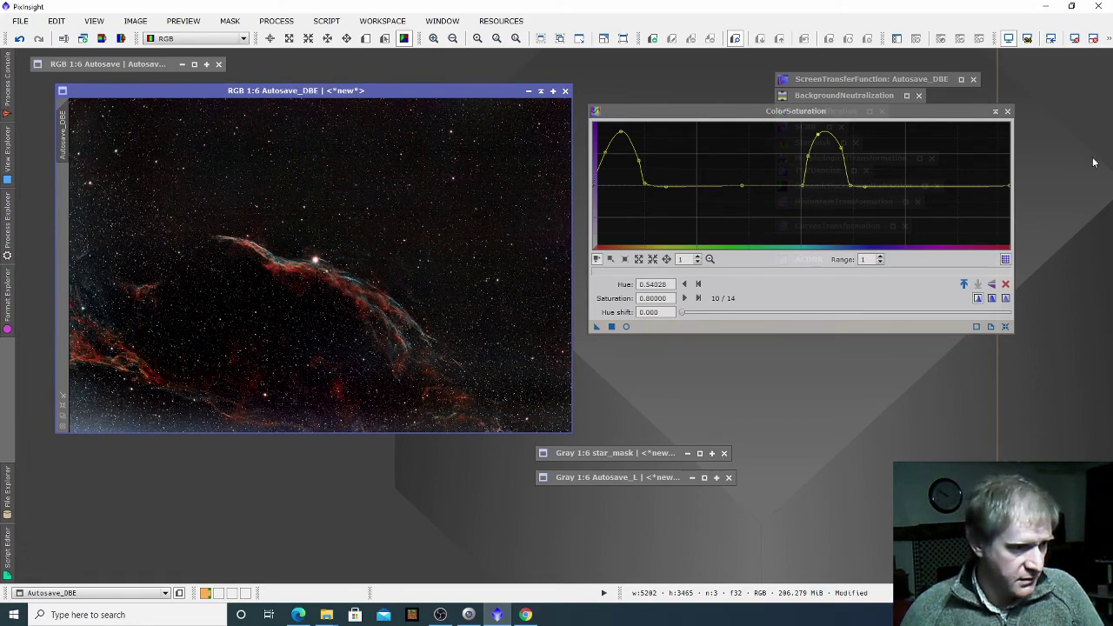
click(999, 111)
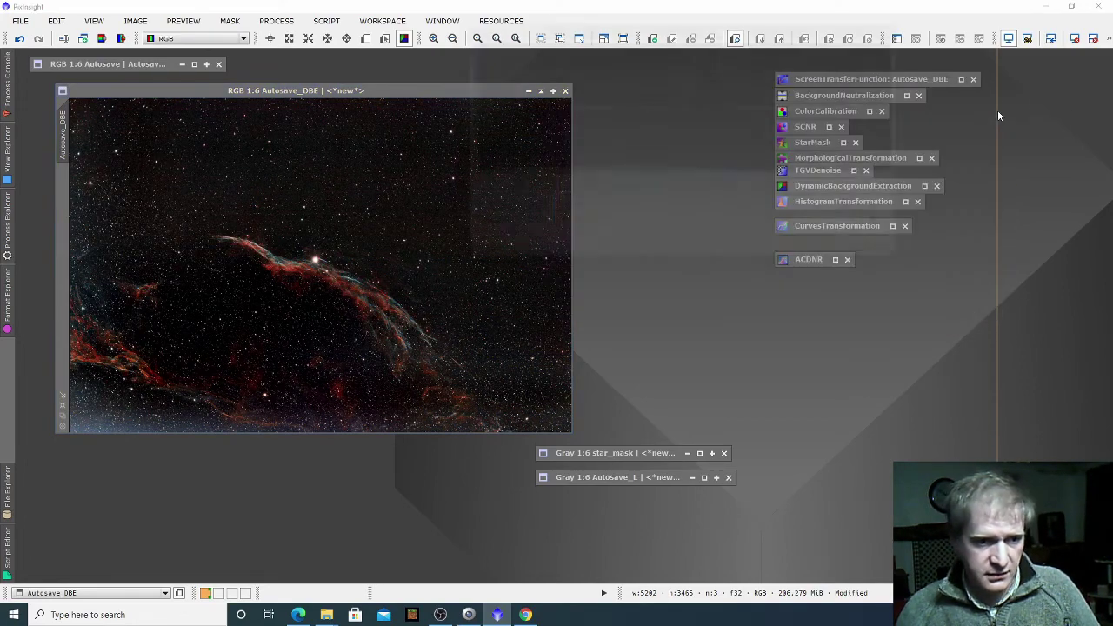
Step: Reset CurvesTransformation and, with a real-time preview, shape RGB/K with points at input 0.67700, output 0.76744 and input 0.19121, output 0.22739
click(893, 227)
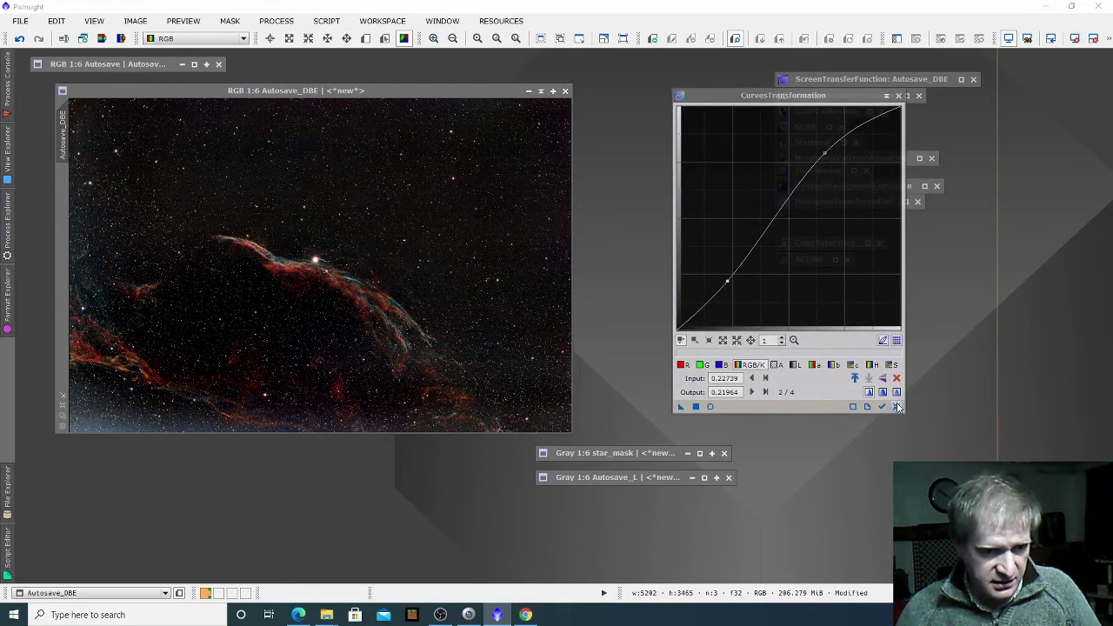
click(898, 407)
click(711, 407)
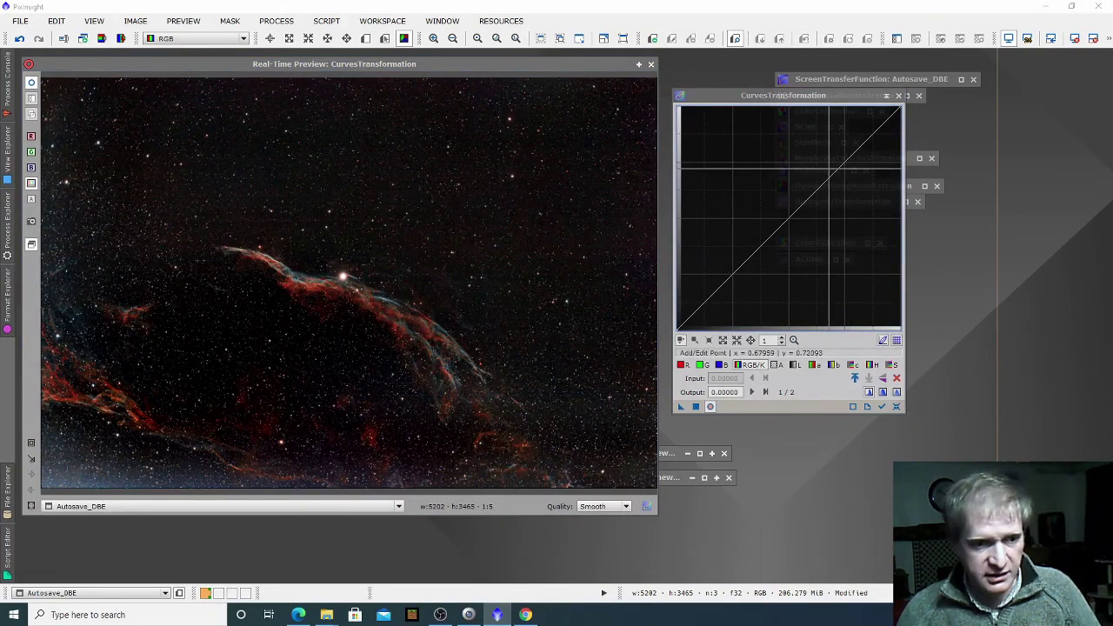
click(836, 171)
drag(836, 171, 829, 159)
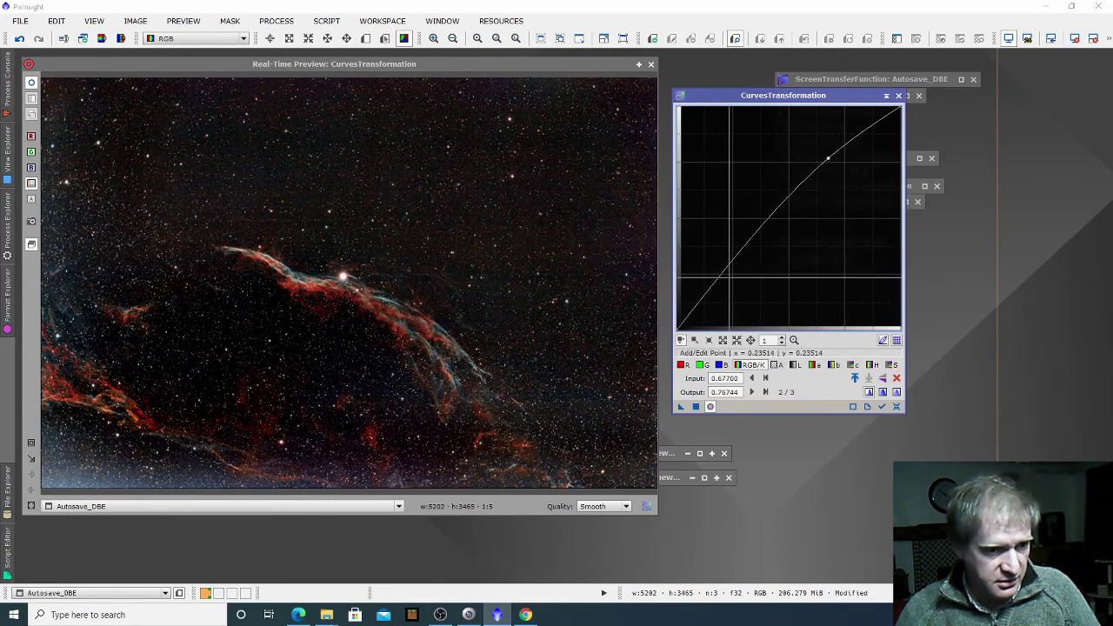
mouse_move(720, 276)
mouse_down()
mouse_move(728, 282)
mouse_move(720, 278)
mouse_up()
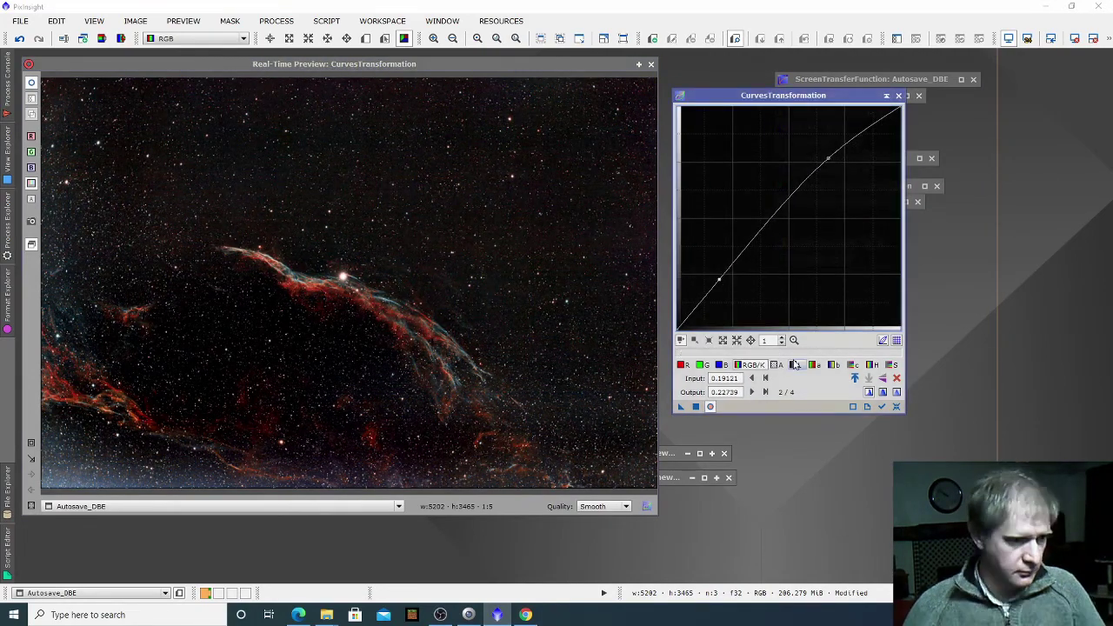
Step: Close the real-time preview, apply the new RGB/K curve to the Autosave_DBE image, and collapse CurvesTransformation
click(681, 407)
drag(681, 407, 498, 355)
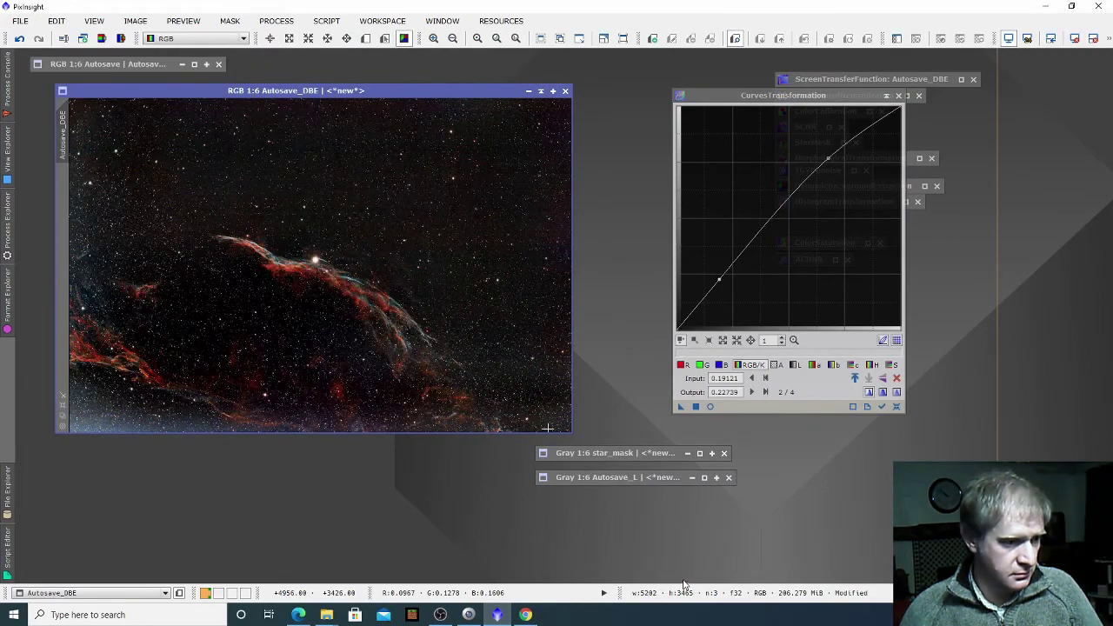
click(886, 96)
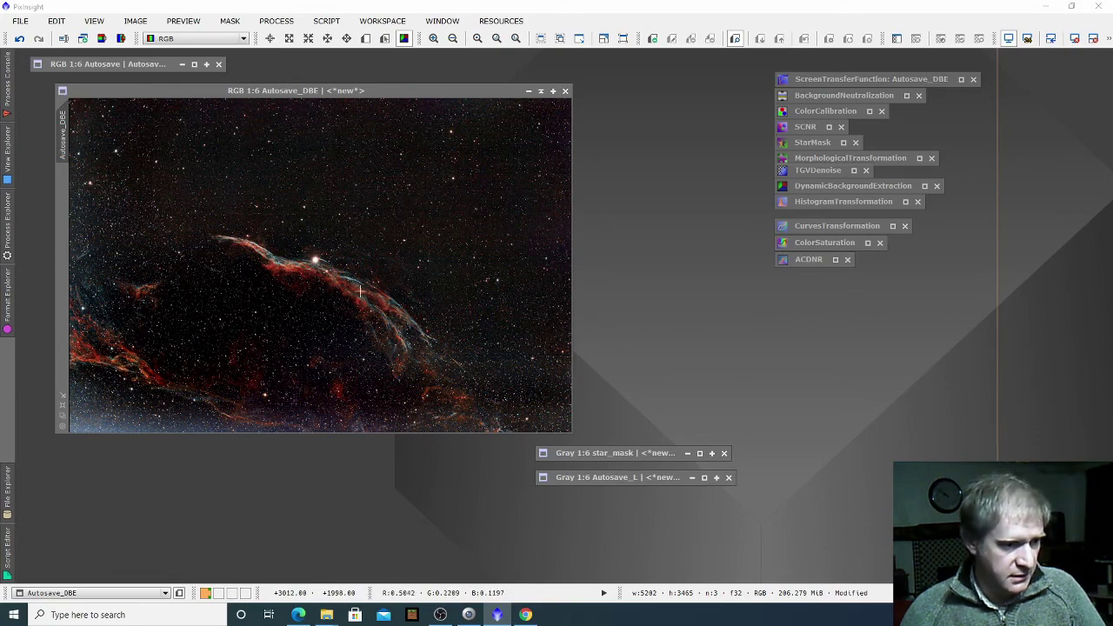
click(284, 22)
mouse_move(363, 37)
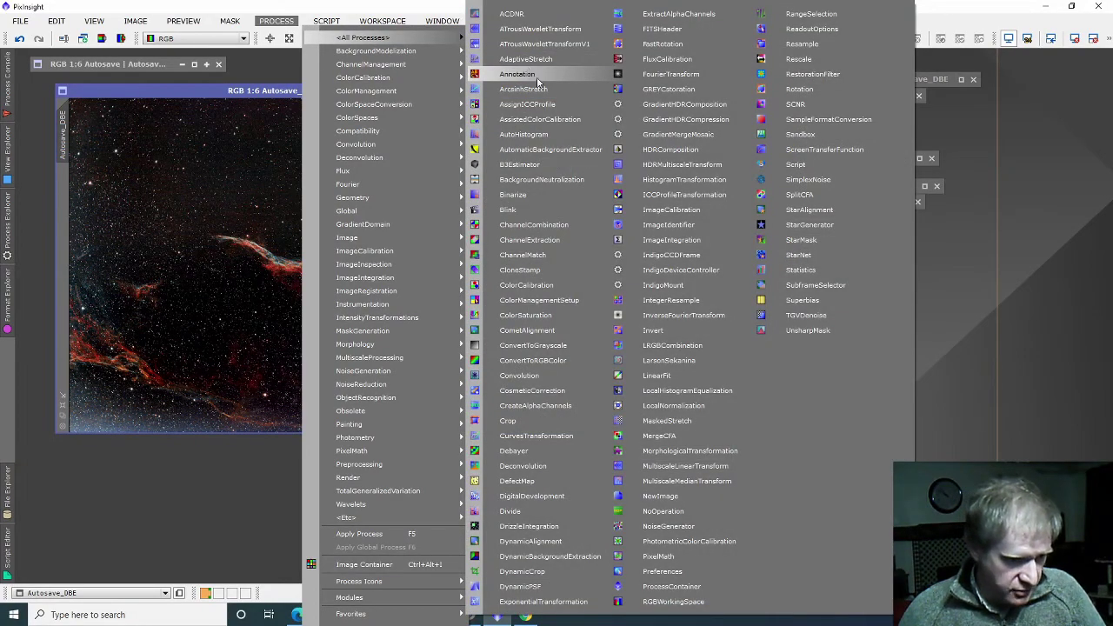
click(556, 557)
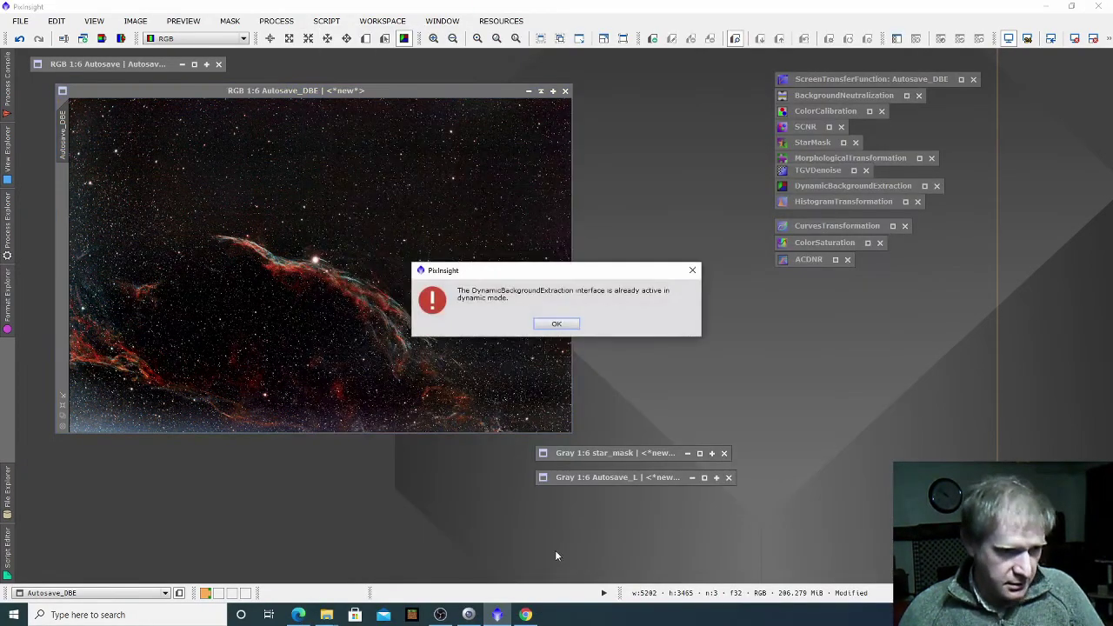
click(567, 326)
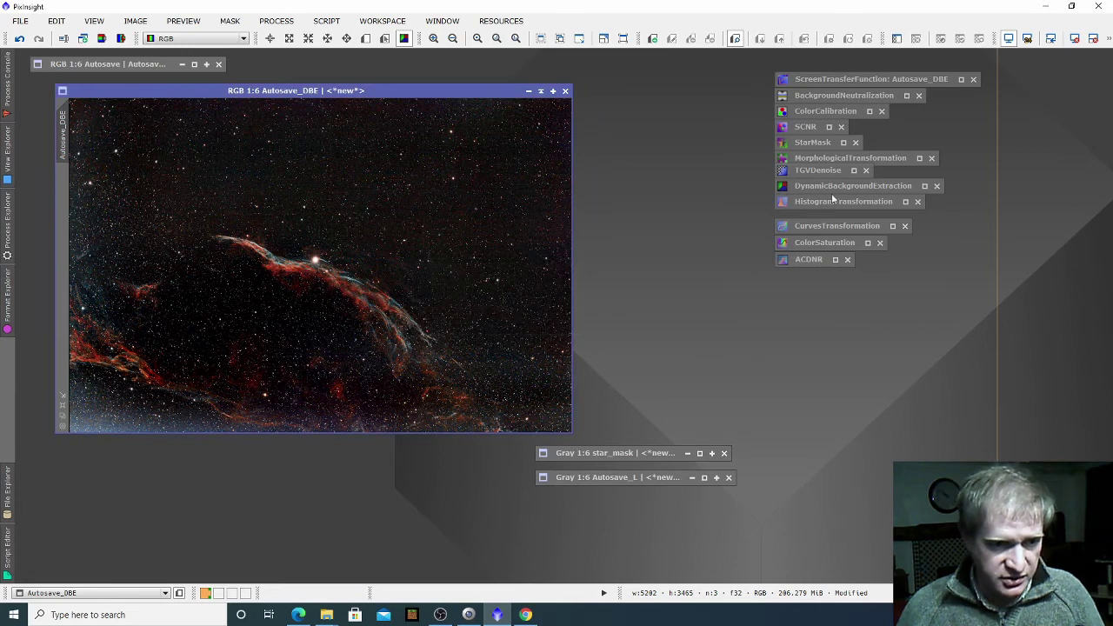
Step: Cancel the active DynamicBackgroundExtraction session and crop Autosave_DBE around the nebula with DynamicCrop, to about 3600 by 2322 pixels centred near 2820, 2037
click(938, 186)
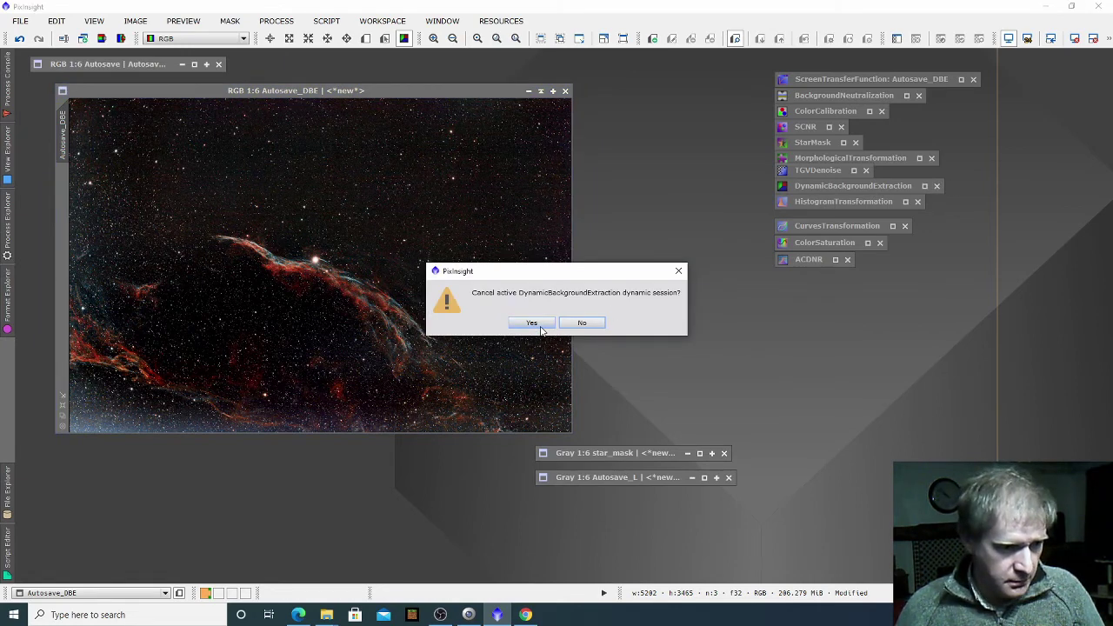
click(539, 327)
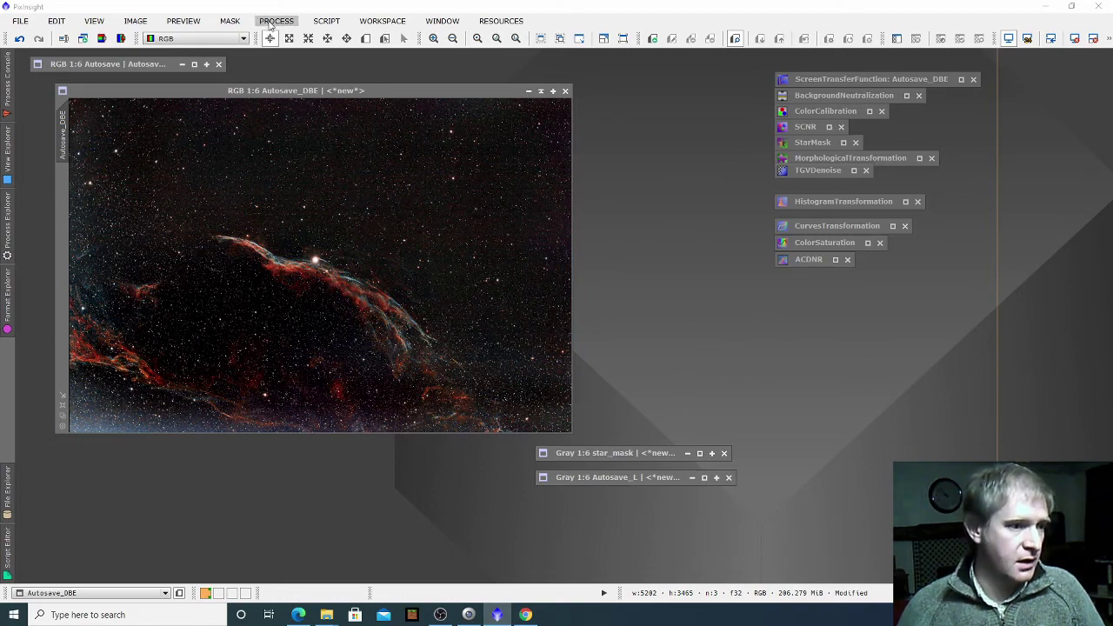
click(275, 20)
mouse_move(365, 37)
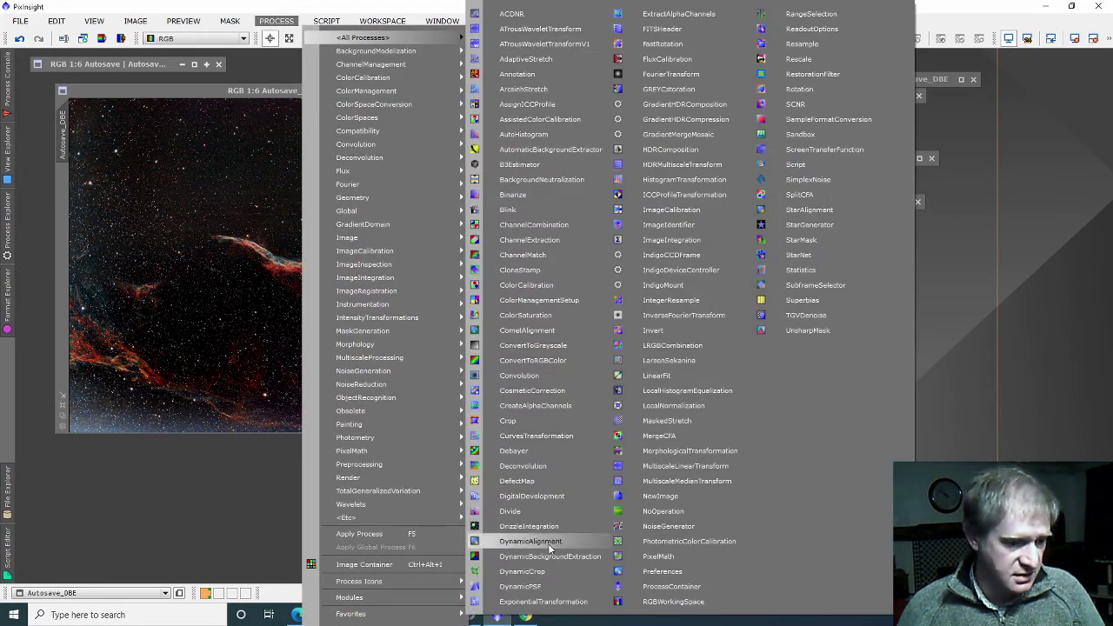
click(540, 572)
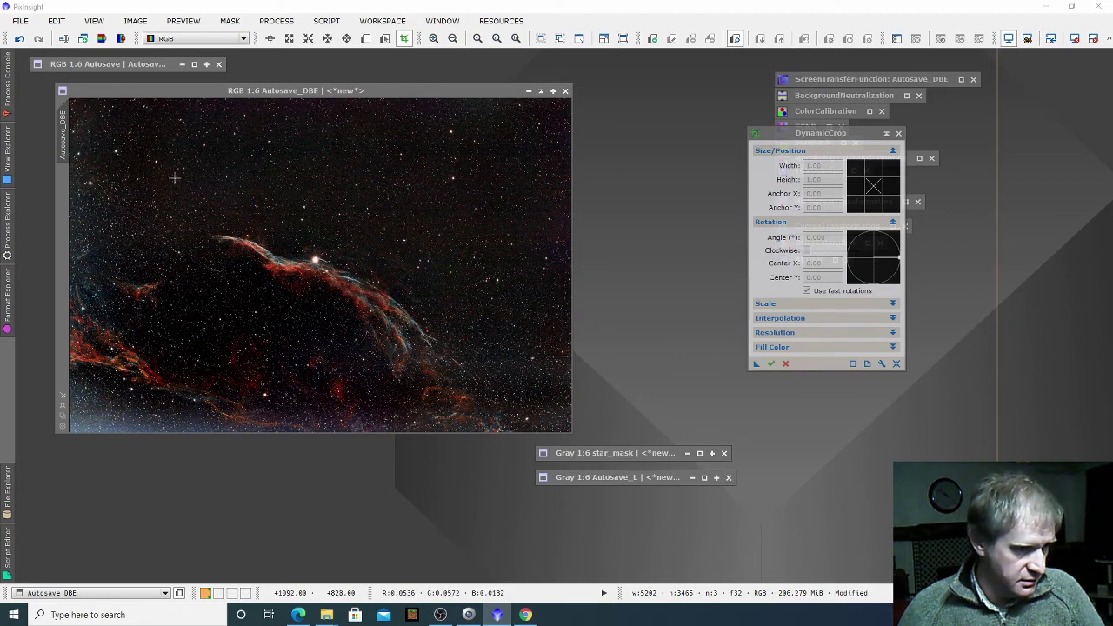
drag(173, 179, 520, 402)
mouse_move(350, 301)
mouse_down()
mouse_move(330, 301)
mouse_move(340, 303)
mouse_up()
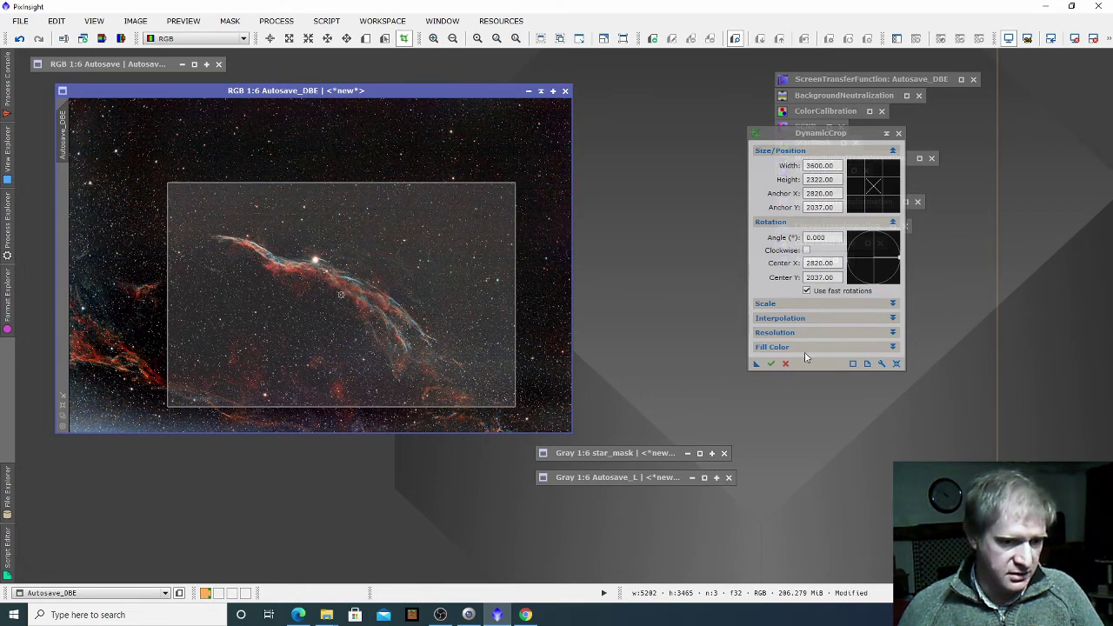
click(770, 365)
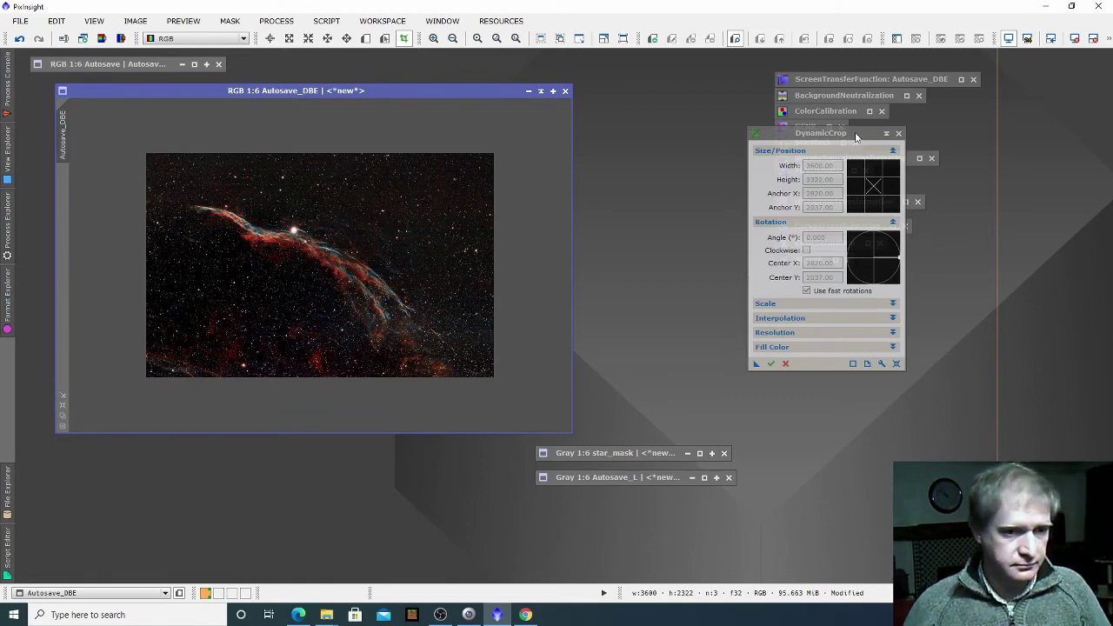
Step: Apply HDRMultiscaleTransform to the cropped Autosave_DBE image with 6 layers, 1 iteration and the B3 Spline (5) scaling function
click(287, 21)
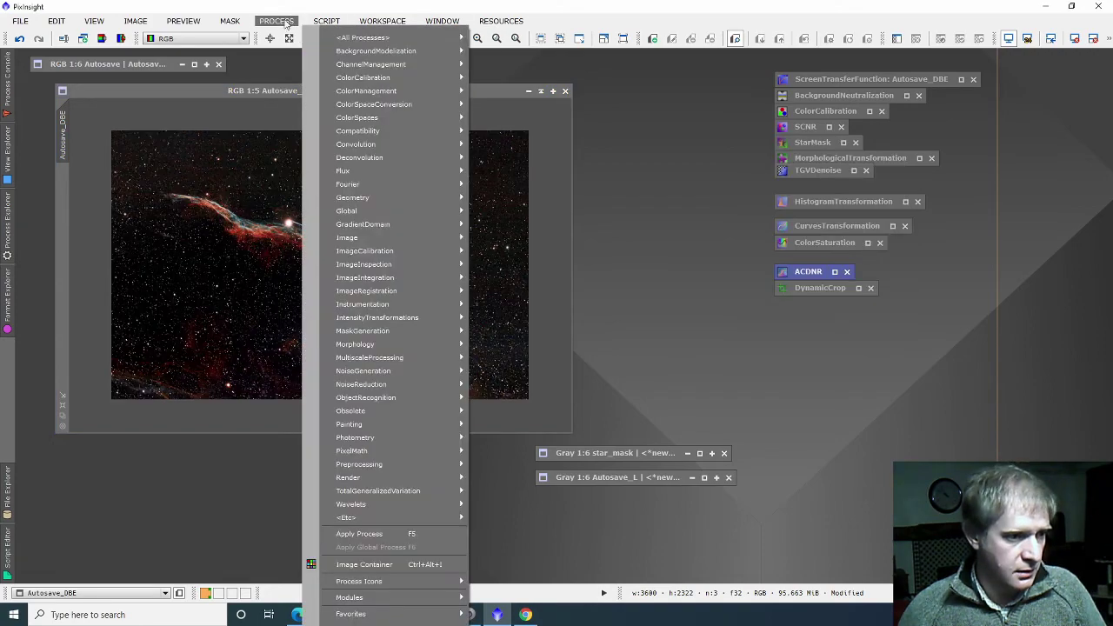
mouse_move(392, 36)
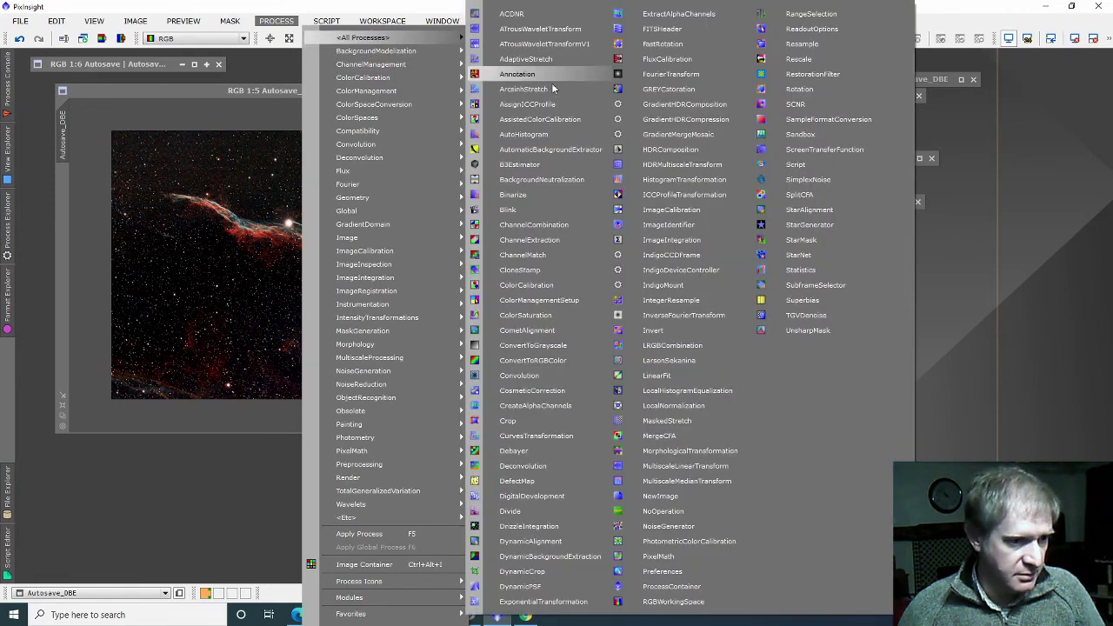
click(705, 165)
drag(826, 204, 638, 118)
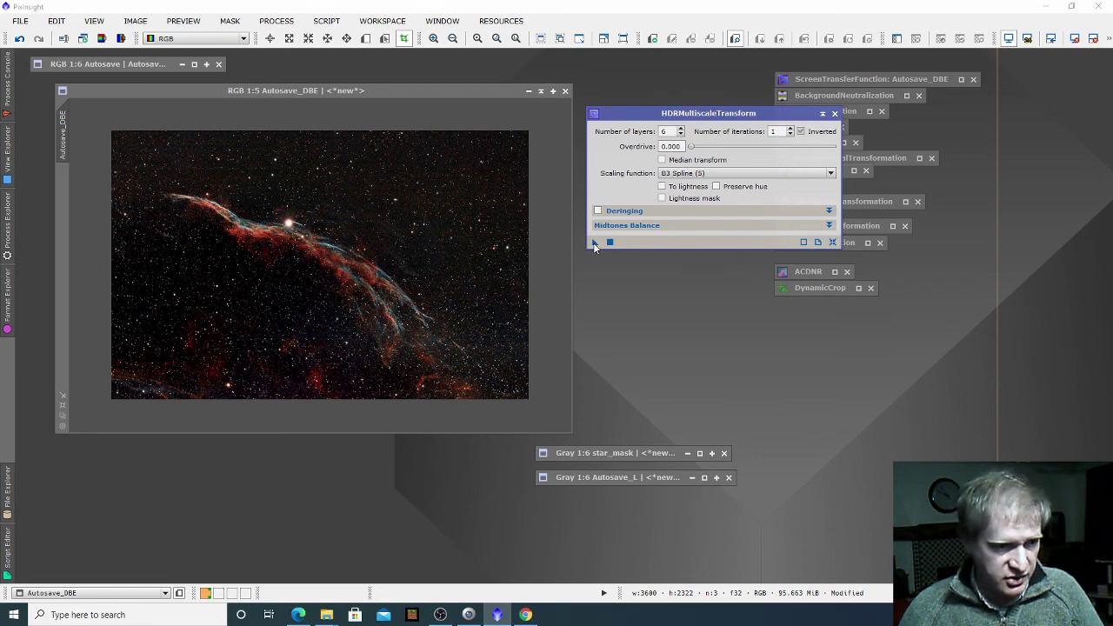
drag(593, 243, 401, 242)
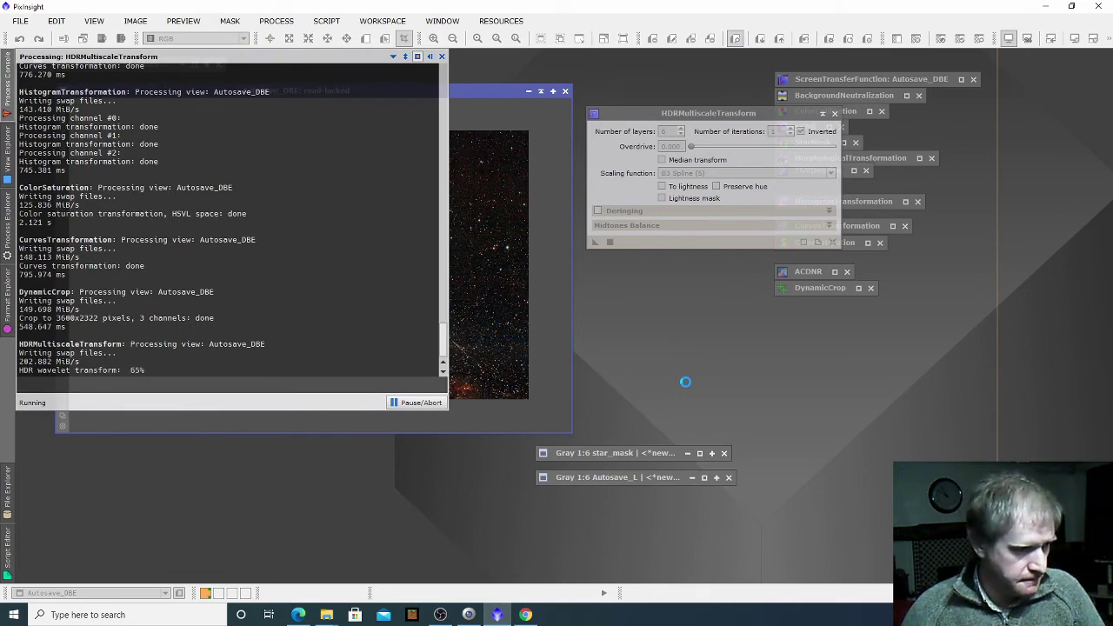
Step: Compare the image before and after HDRMultiscaleTransform by repeatedly undoing and redoing it, ending with the transform applied
click(19, 38)
click(38, 38)
click(19, 38)
click(39, 38)
click(19, 38)
click(38, 39)
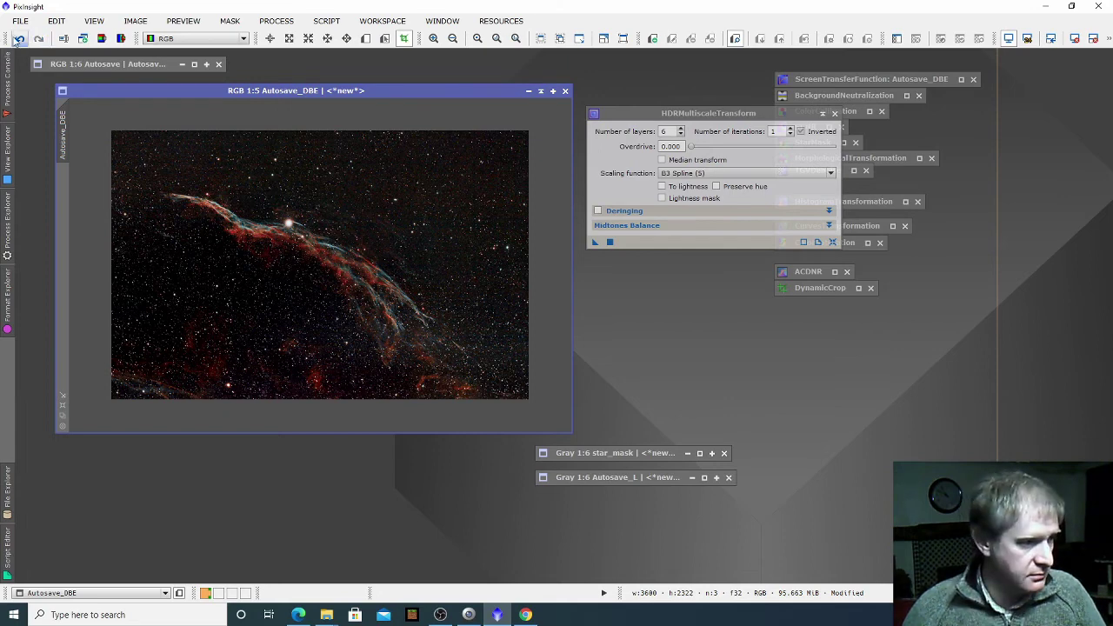
click(20, 38)
click(39, 39)
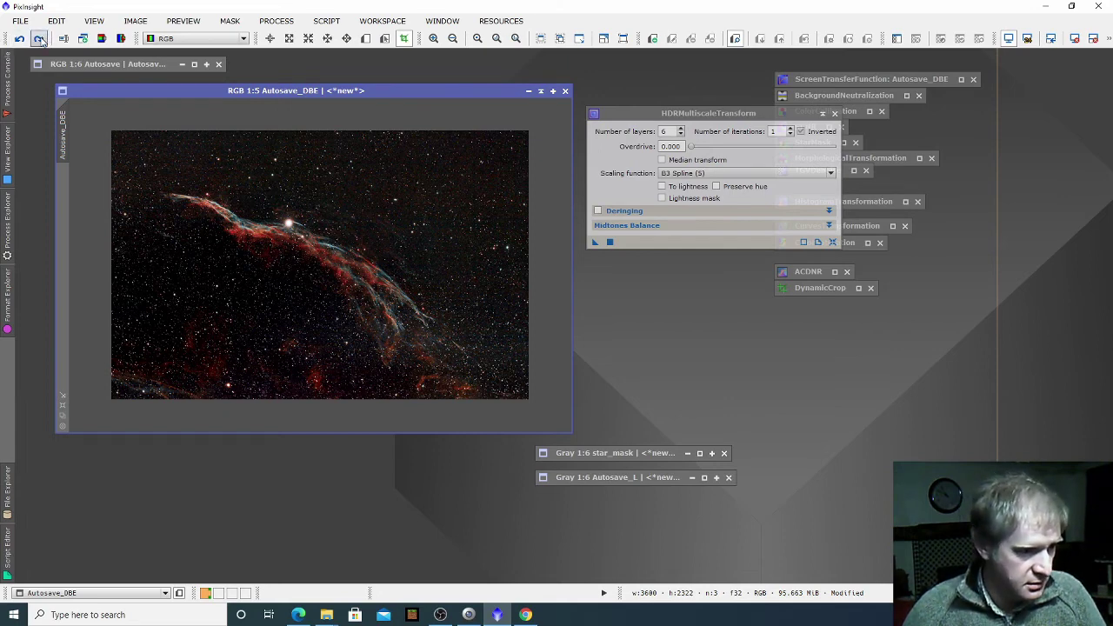
click(20, 39)
click(39, 39)
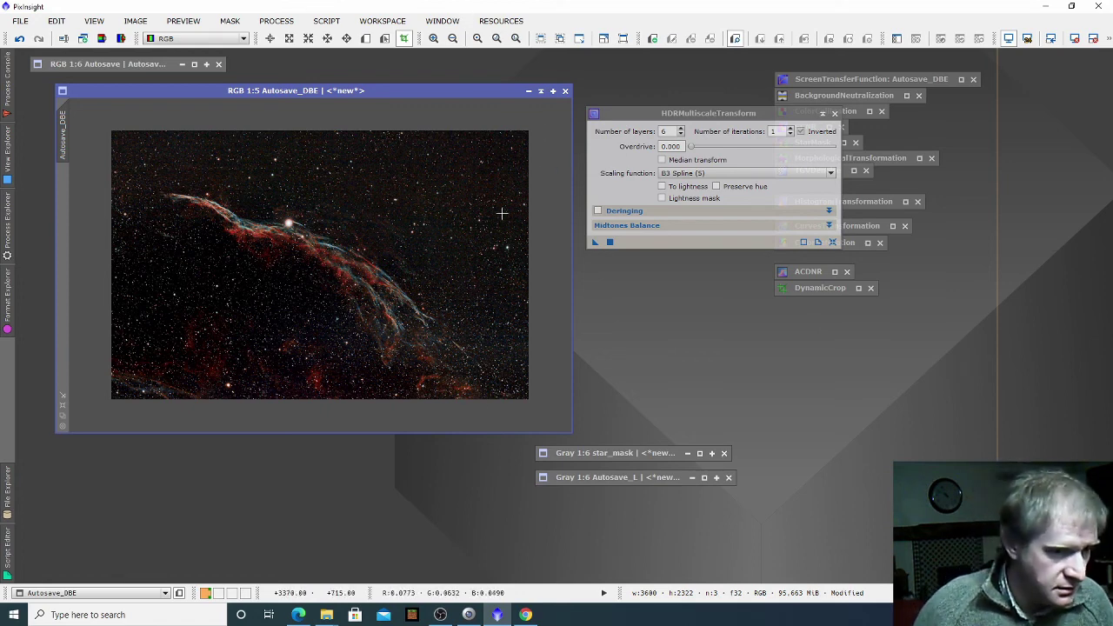
Step: Collapse HDRMultiscaleTransform and move the Autosave_DBE image window slightly within the workspace
click(823, 114)
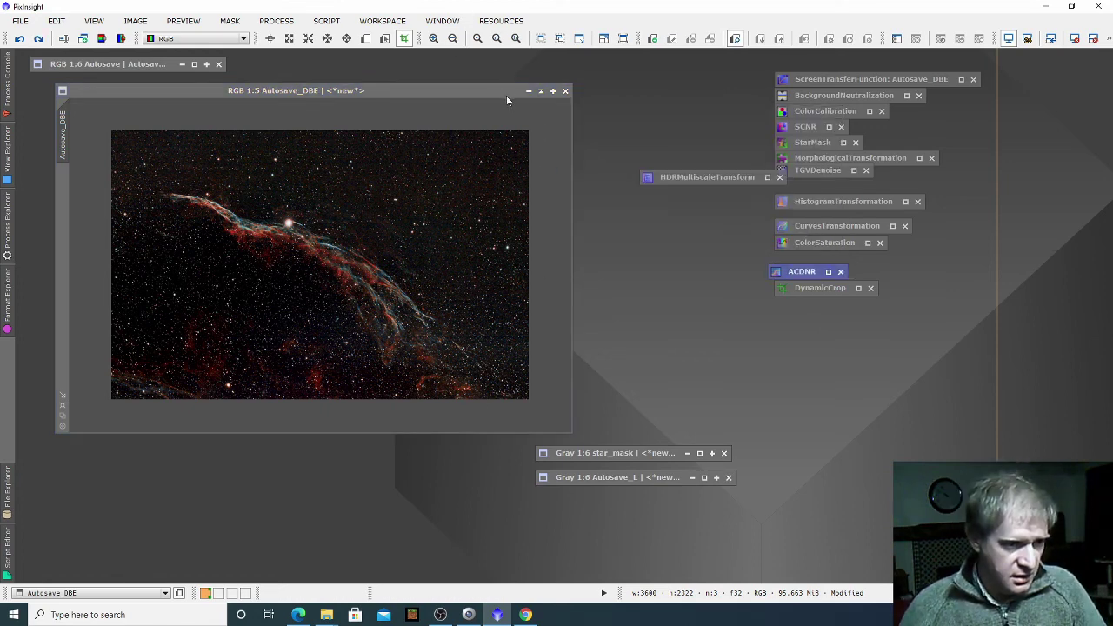
drag(500, 89, 522, 78)
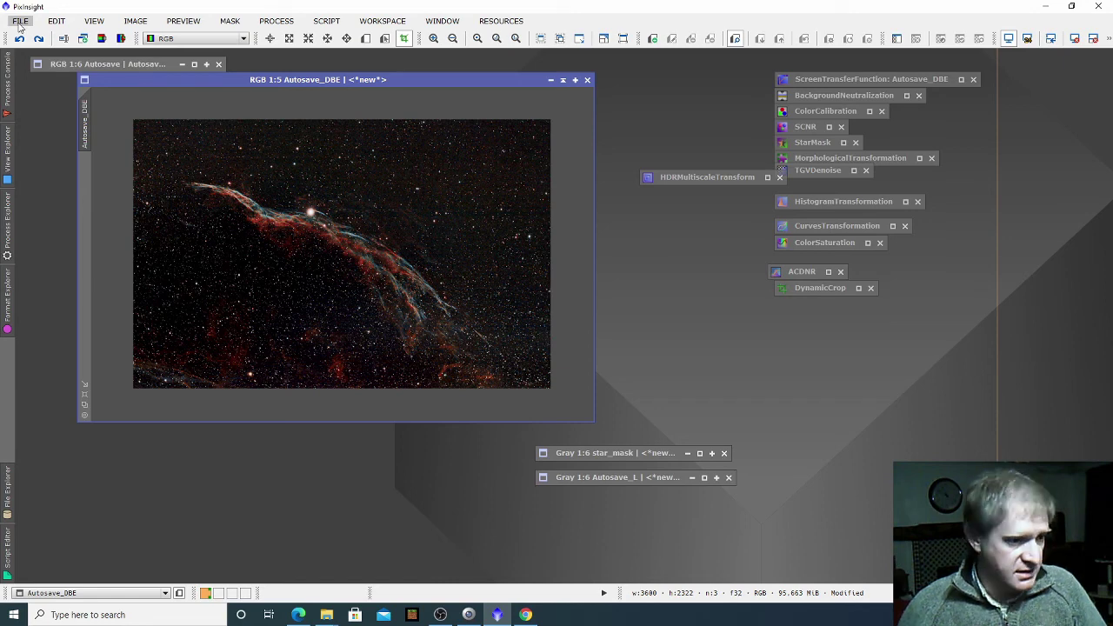
drag(183, 79, 172, 91)
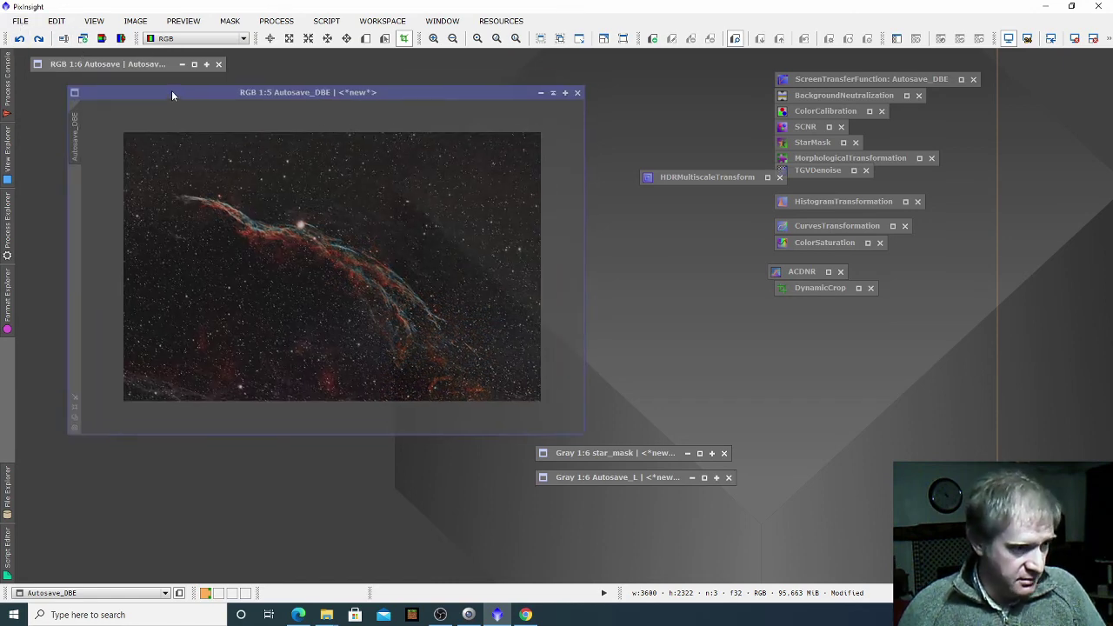
Step: Save the Autosave_DBE image as a TIFF file named West V and view it full screen in Windows Photo Viewer
click(26, 22)
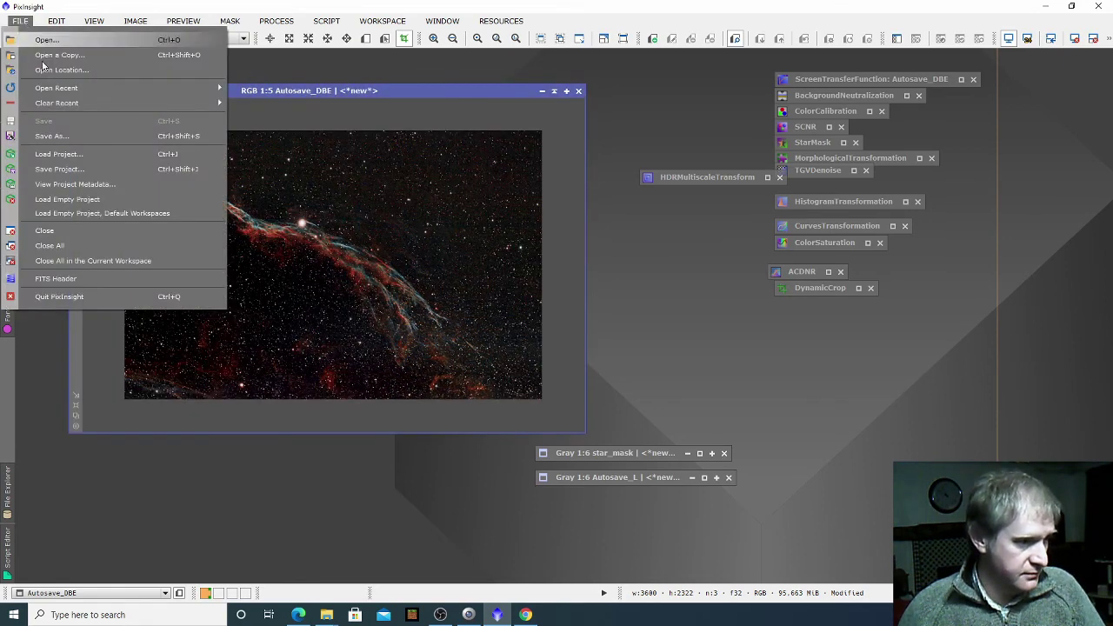
click(52, 138)
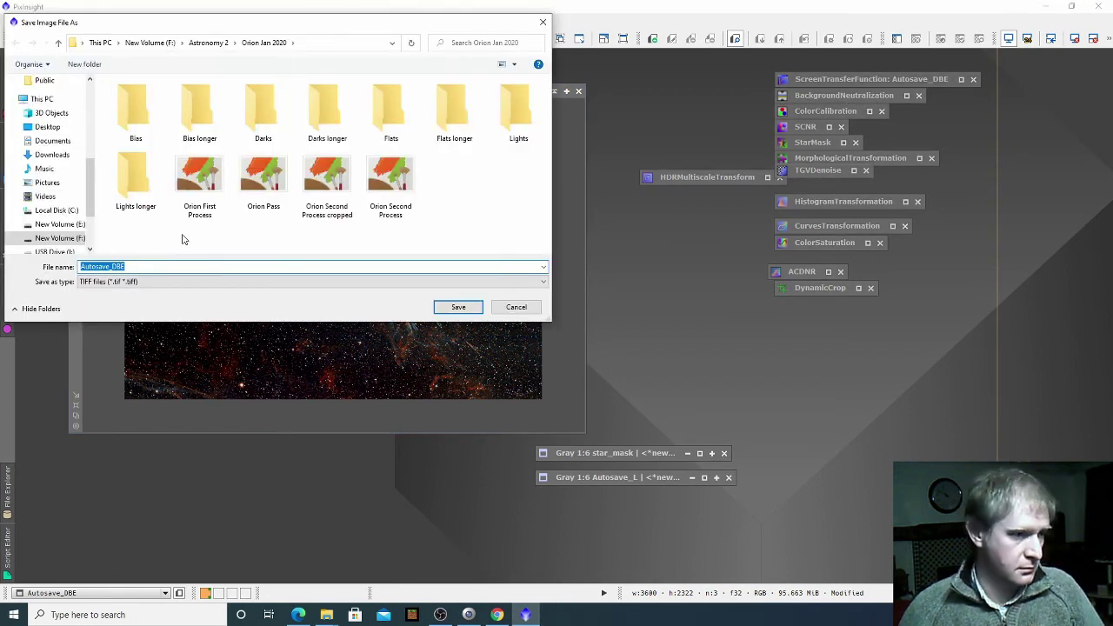
text(Veil)
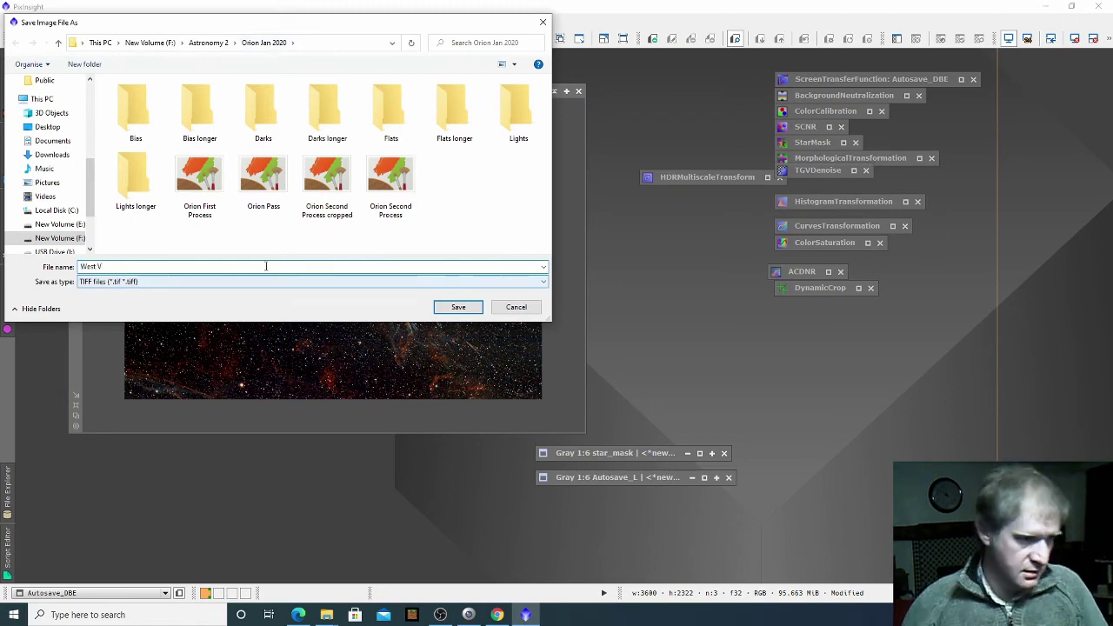
click(456, 307)
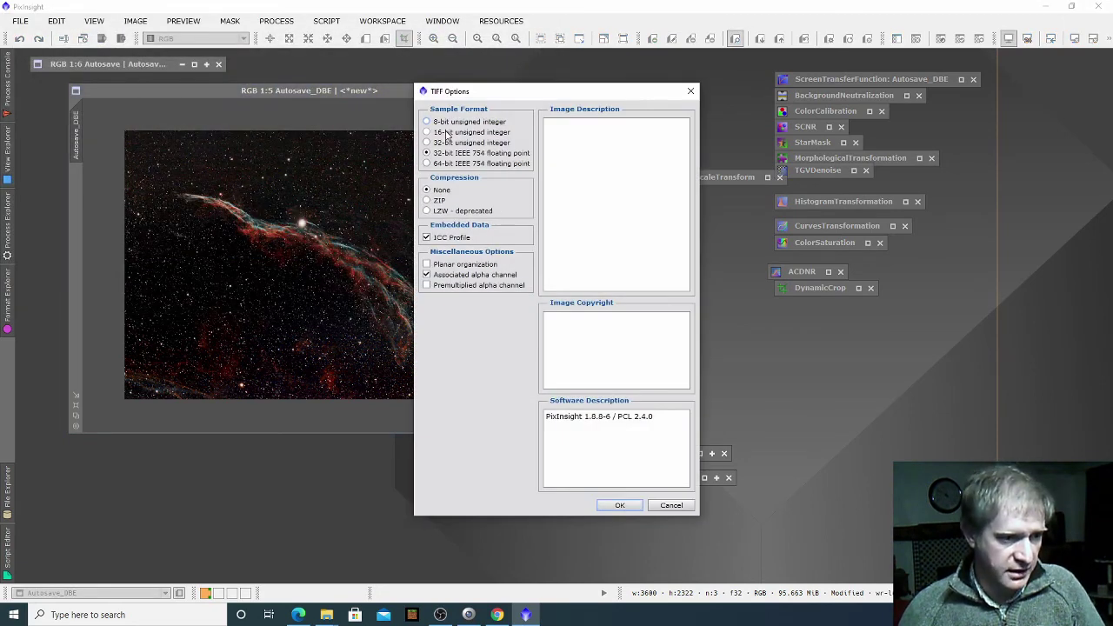
click(619, 505)
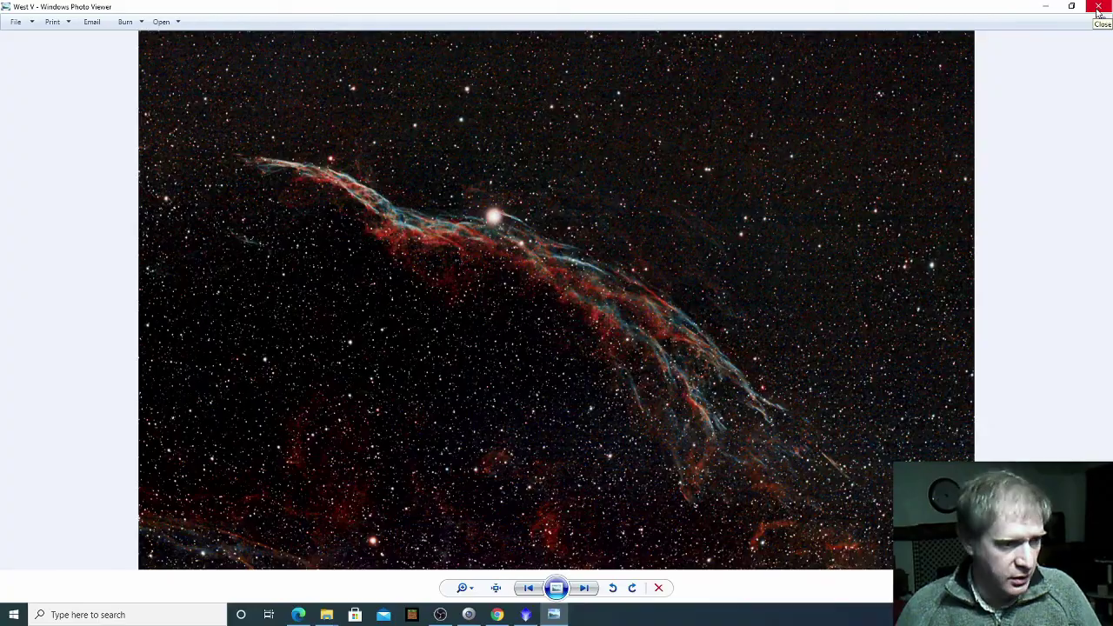
click(556, 588)
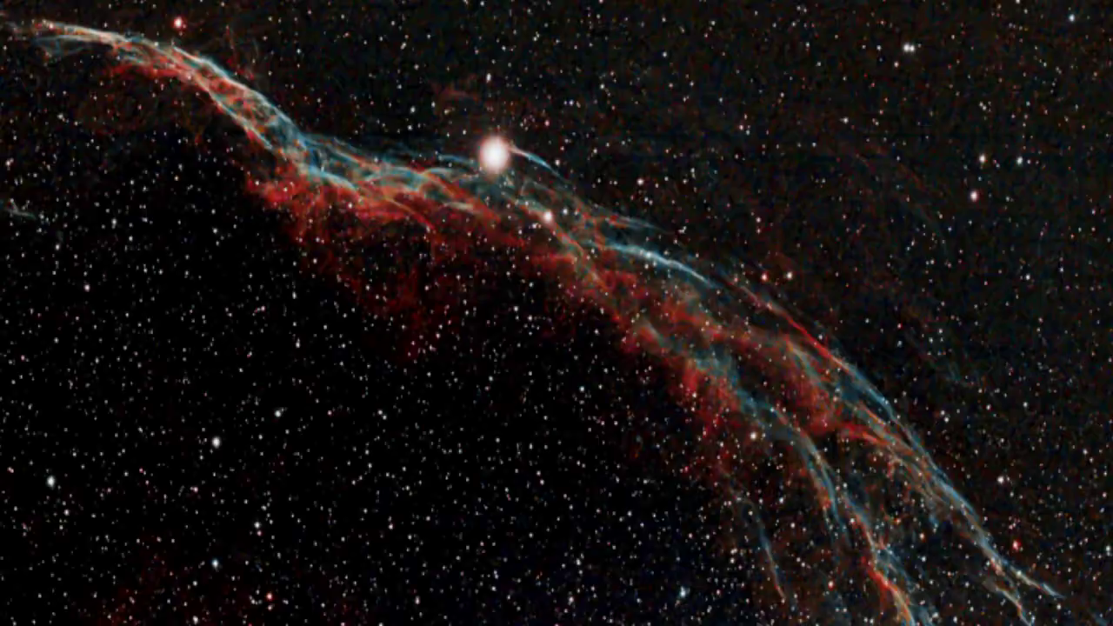